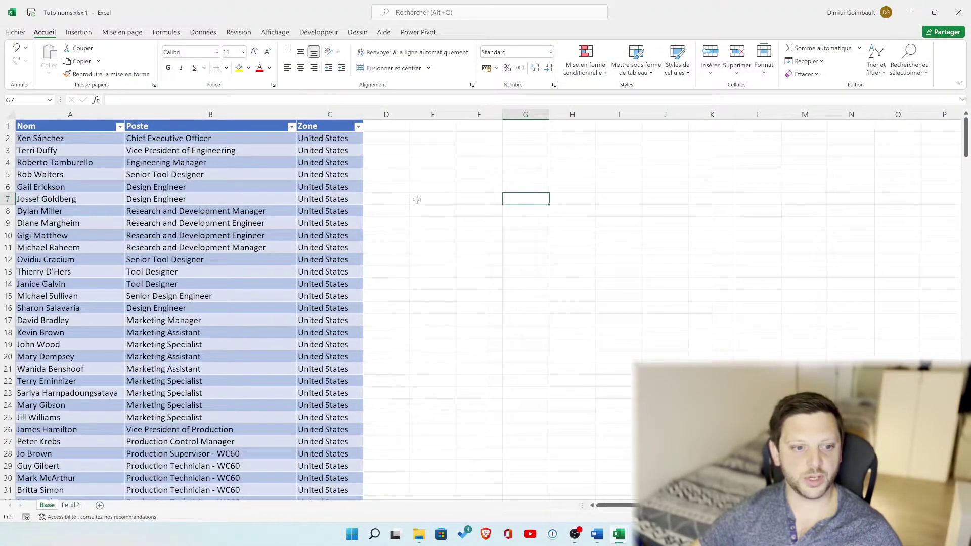
Look over the first Nom, Poste and Zone values and the empty cell beside the table.
left_click(105, 142)
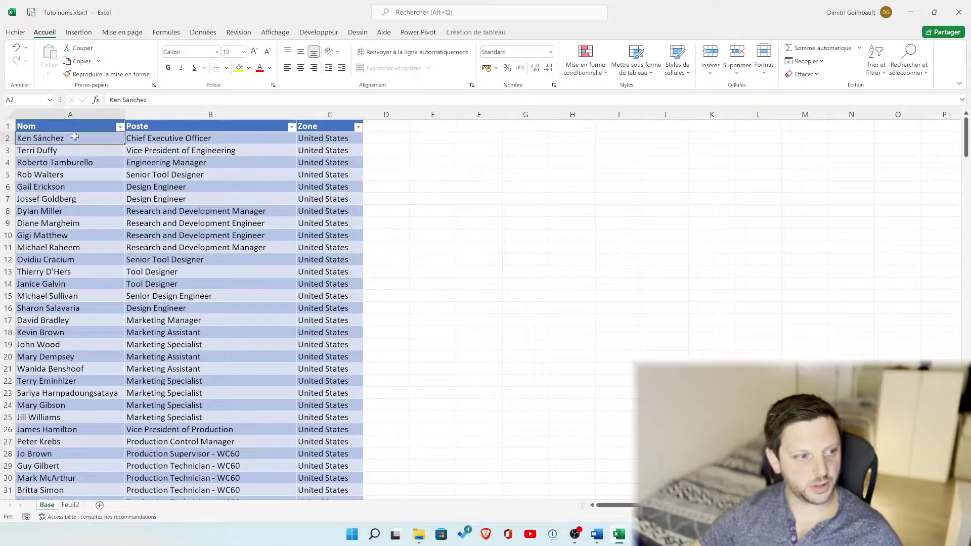
left_click(160, 138)
left_click(343, 145)
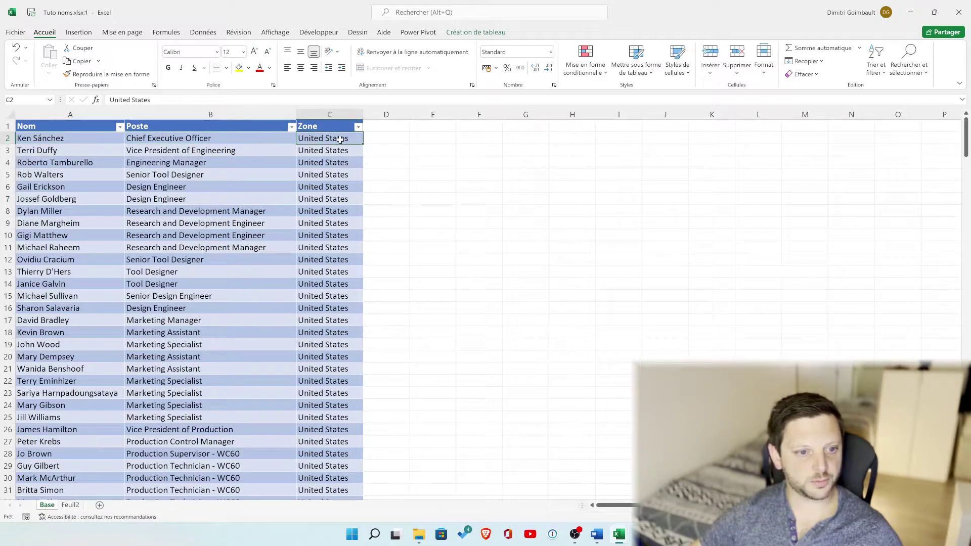
left_click(384, 136)
left_click(249, 137)
left_click(323, 137)
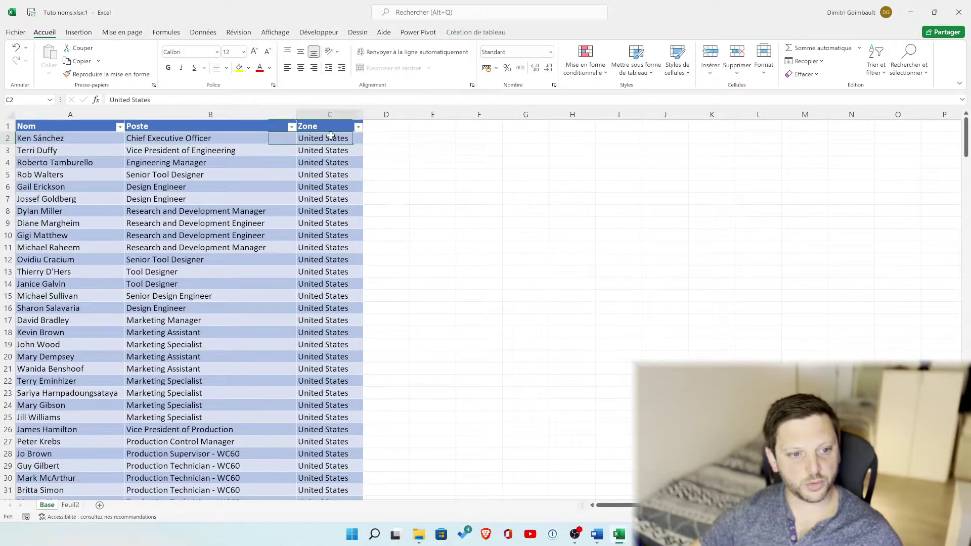
left_click(373, 136)
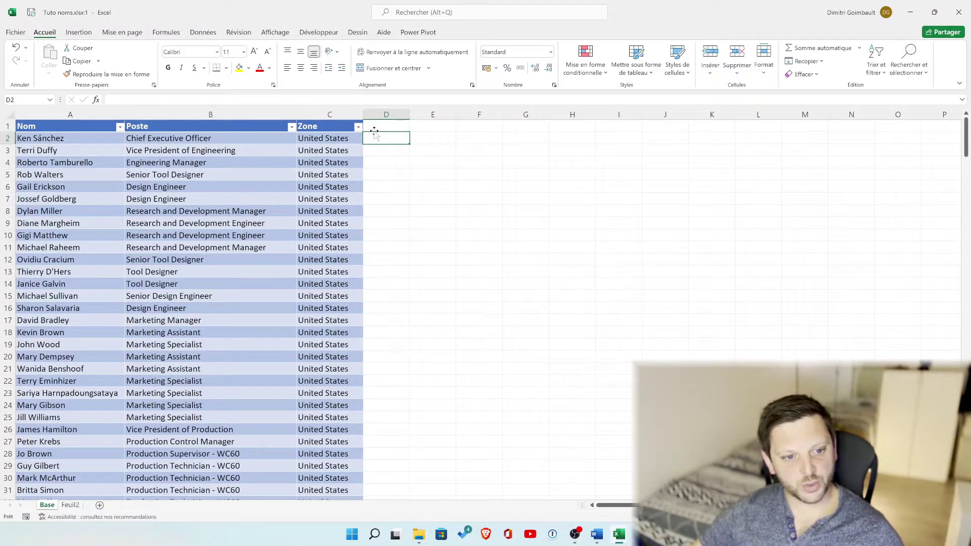
Browse the Texte function list under Formules, then close it without inserting anything.
left_click(237, 33)
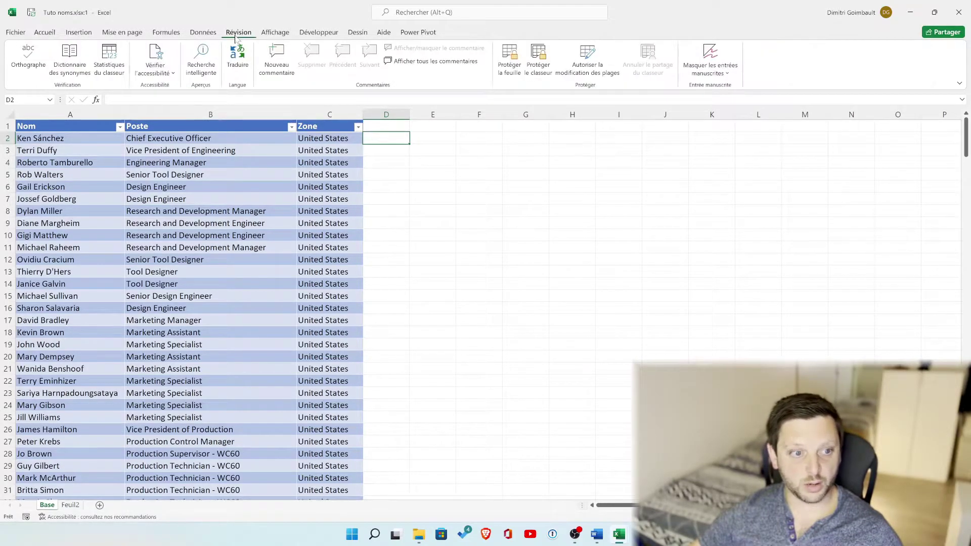
left_click(171, 33)
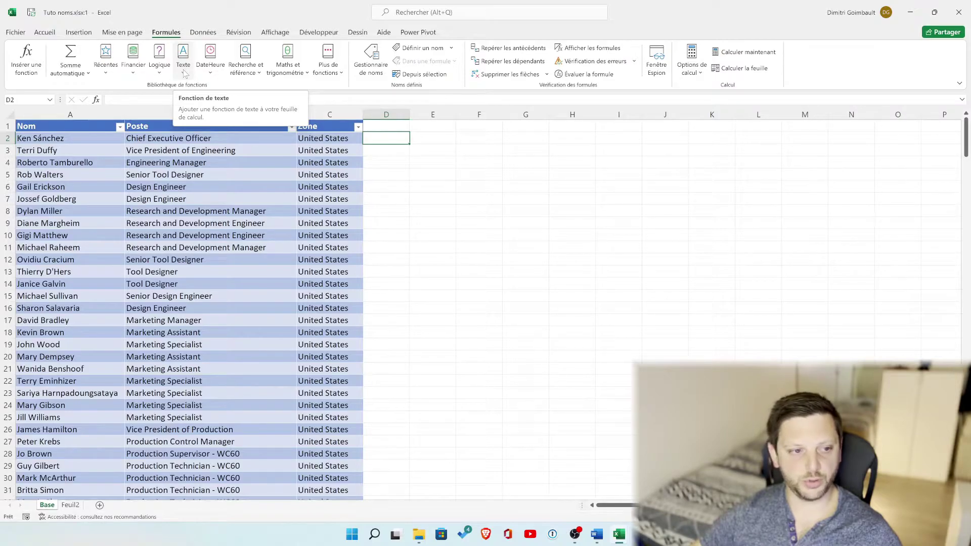
left_click(185, 74)
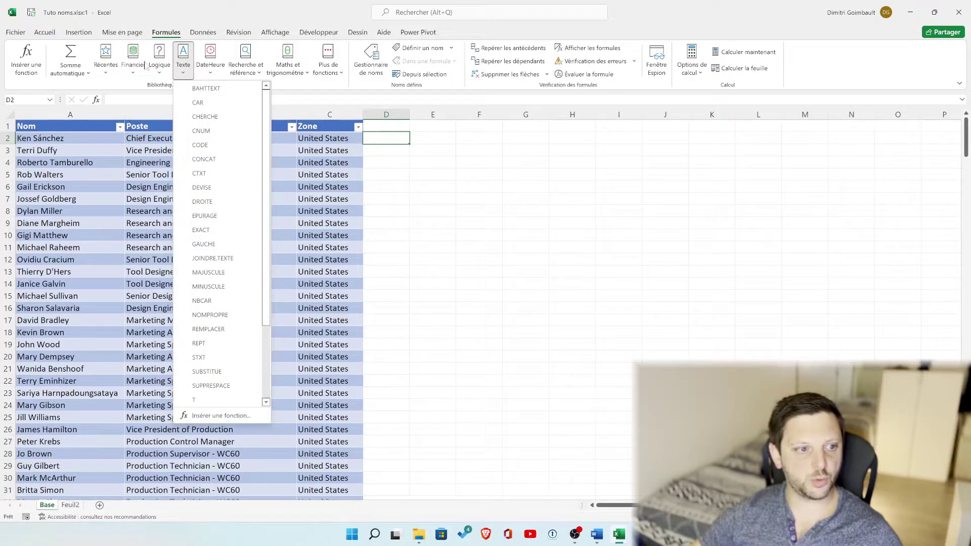
scroll(207, 245, "down", 1)
scroll(207, 246, "down", 1)
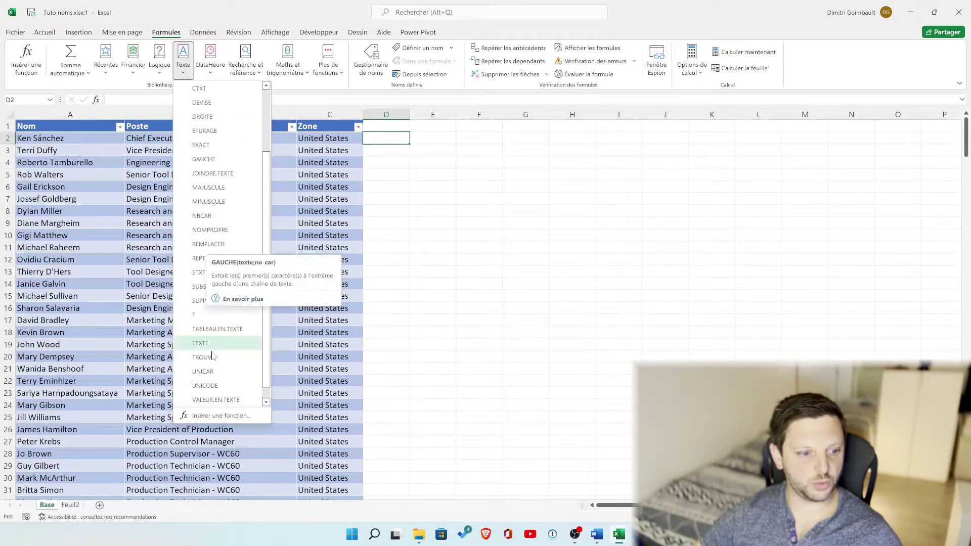
scroll(213, 358, "up", 2)
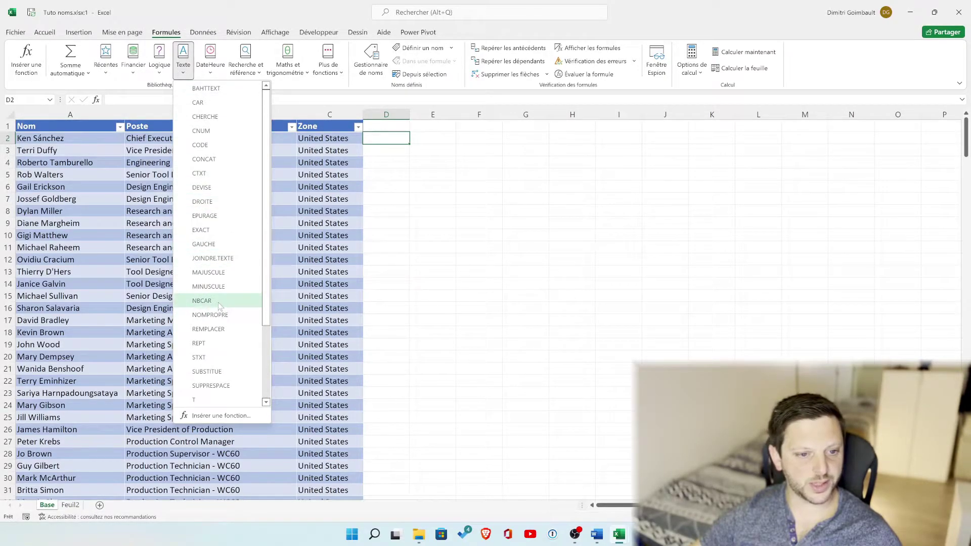
left_click(427, 176)
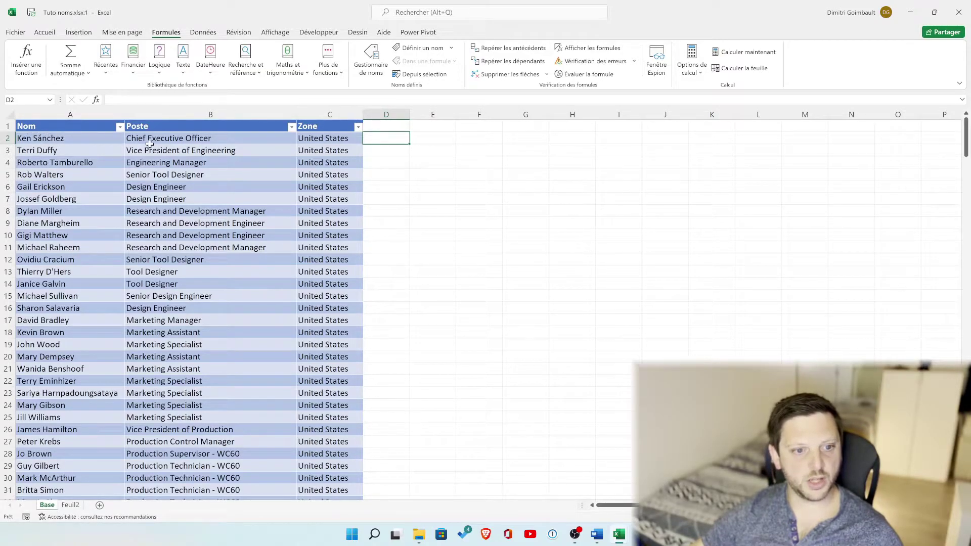
key("Up")
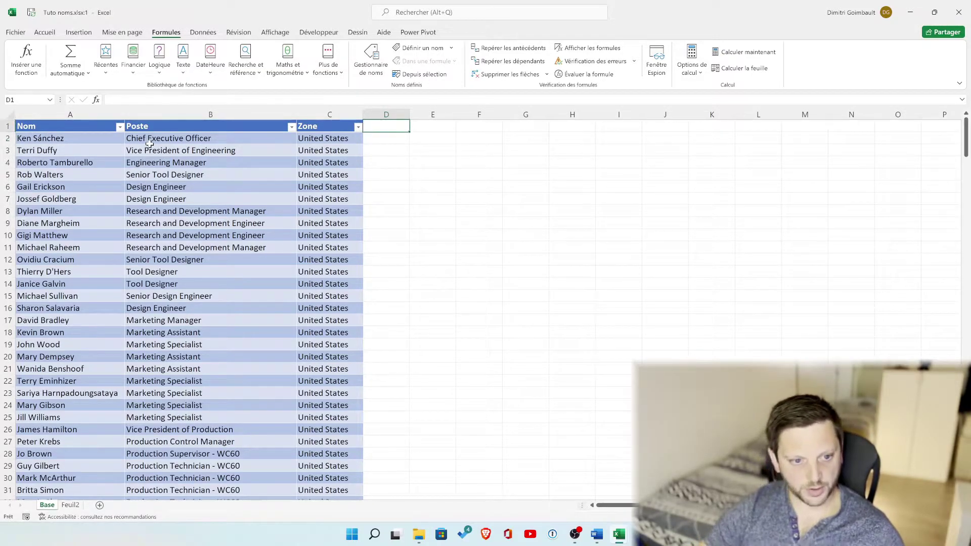
type("Droite")
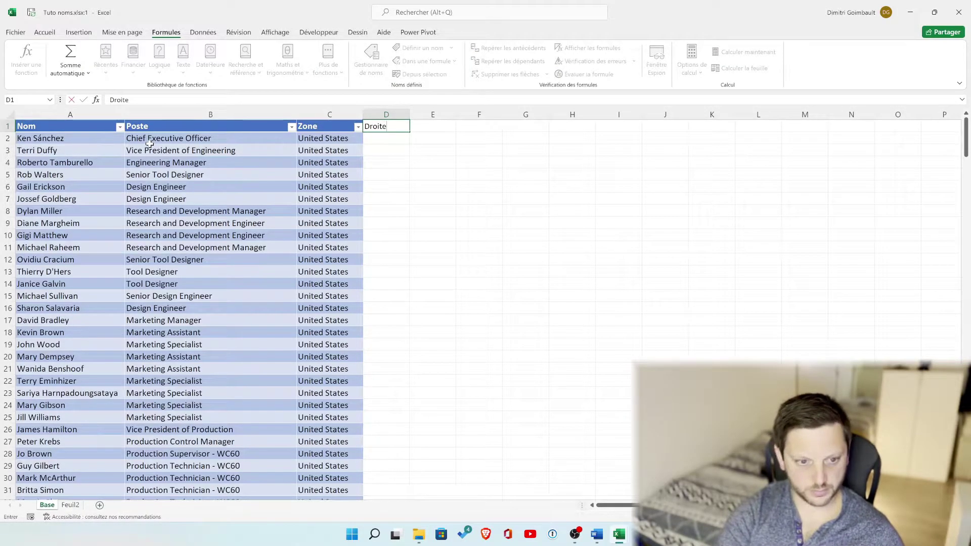
key("Return")
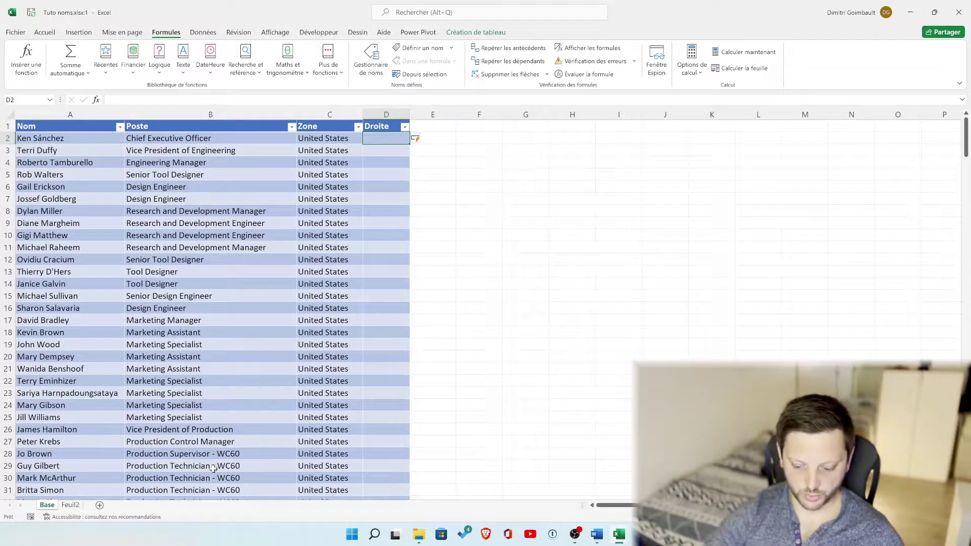
type("=droite")
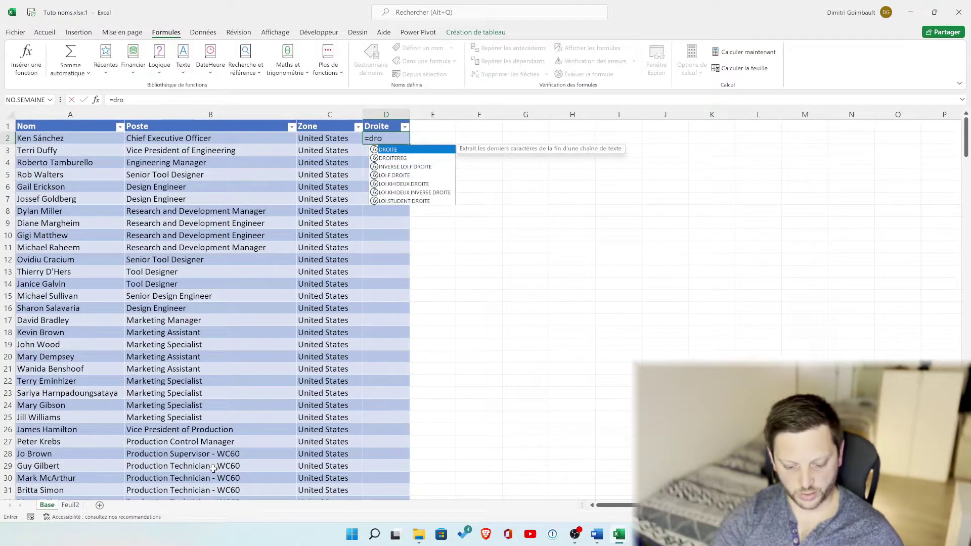
type("(")
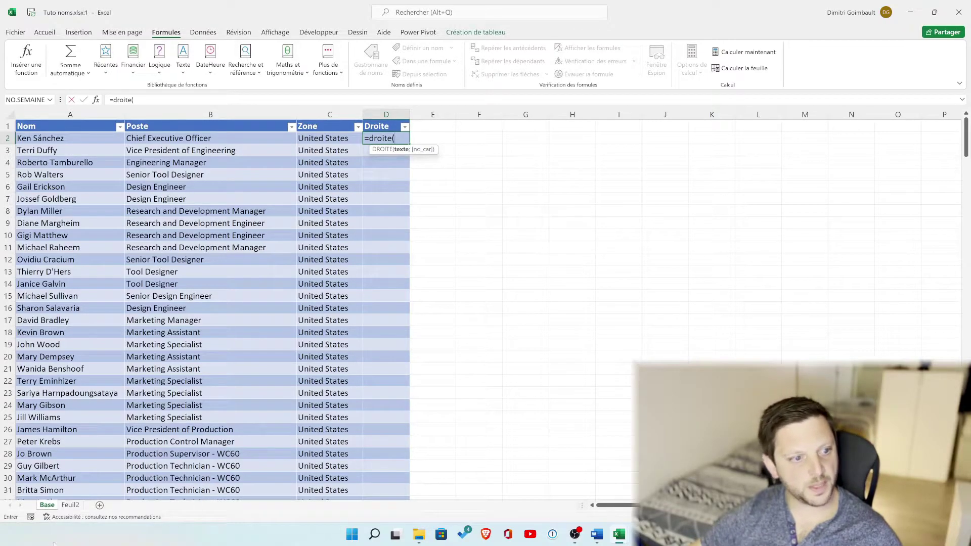
left_click(60, 140)
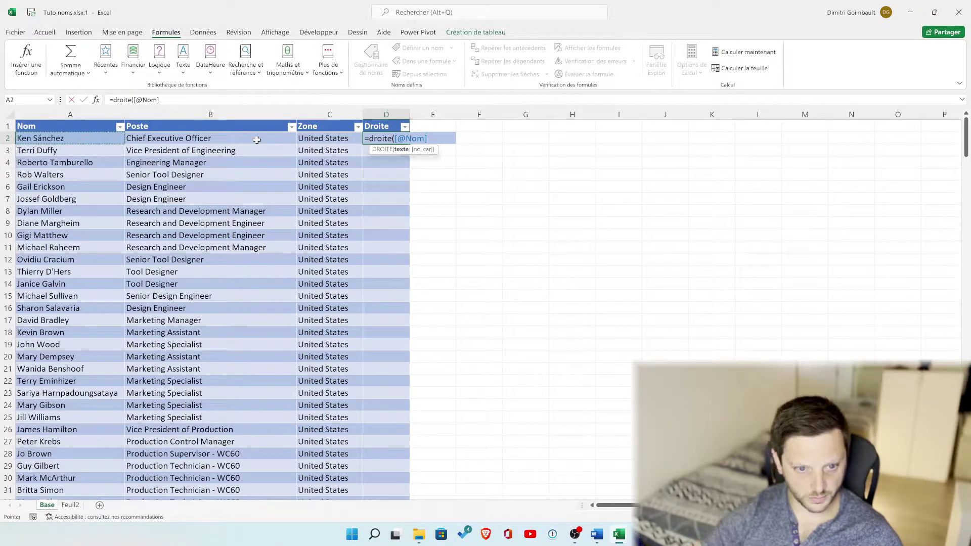
type(";3")
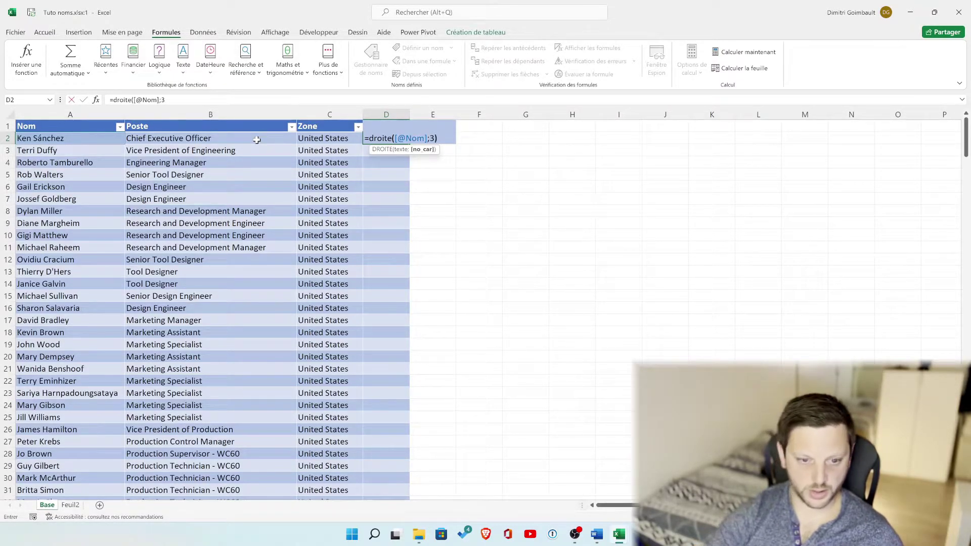
type(")")
key("Return")
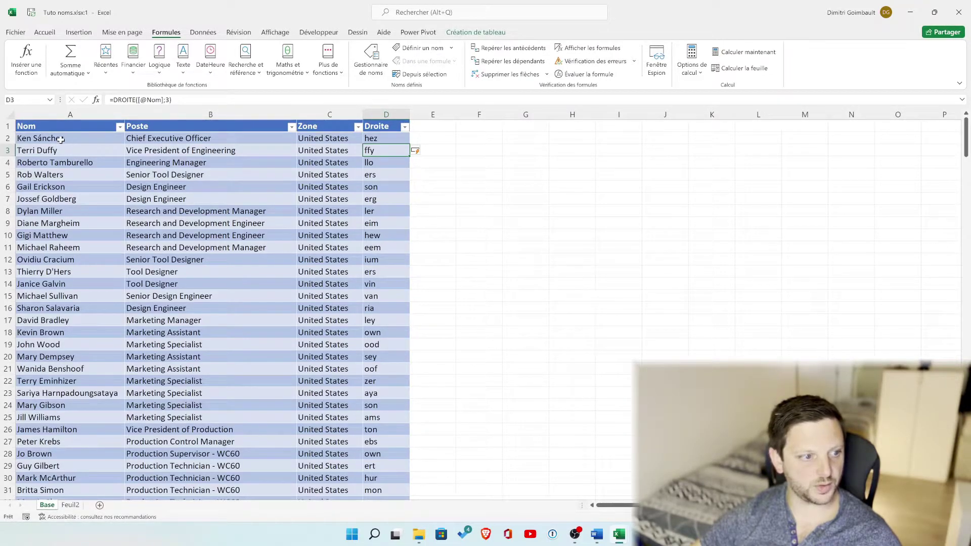
Check D2's DROITE formula and scroll down the column to review the results.
left_click(377, 138)
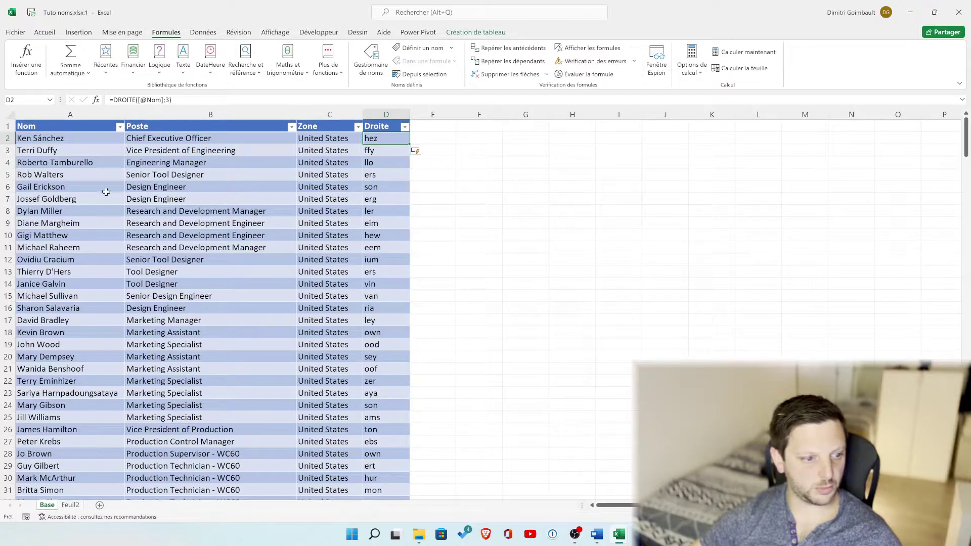
scroll(67, 380, "down", 2)
scroll(118, 400, "down", 3)
scroll(234, 411, "down", 5)
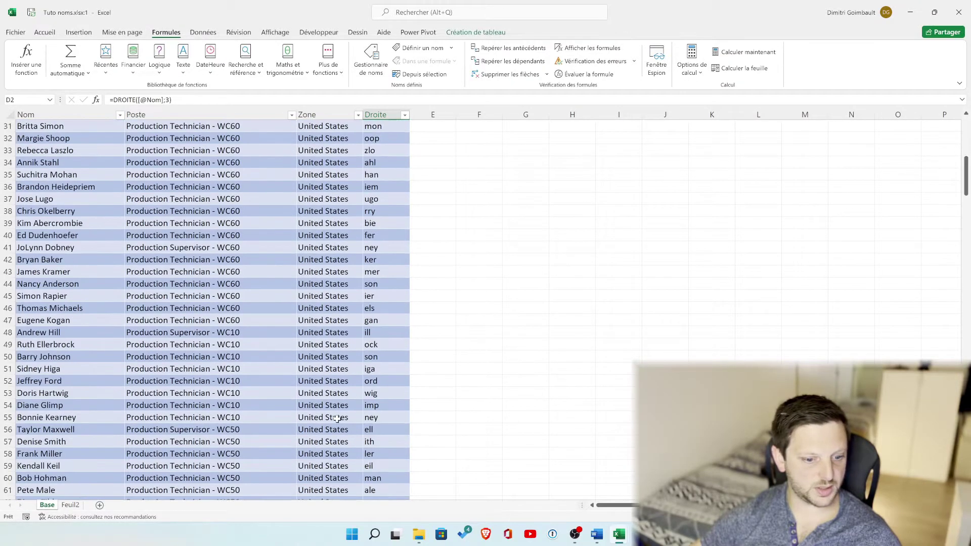
scroll(337, 419, "down", 15)
scroll(338, 418, "down", 15)
scroll(338, 416, "down", 10)
scroll(339, 414, "down", 9)
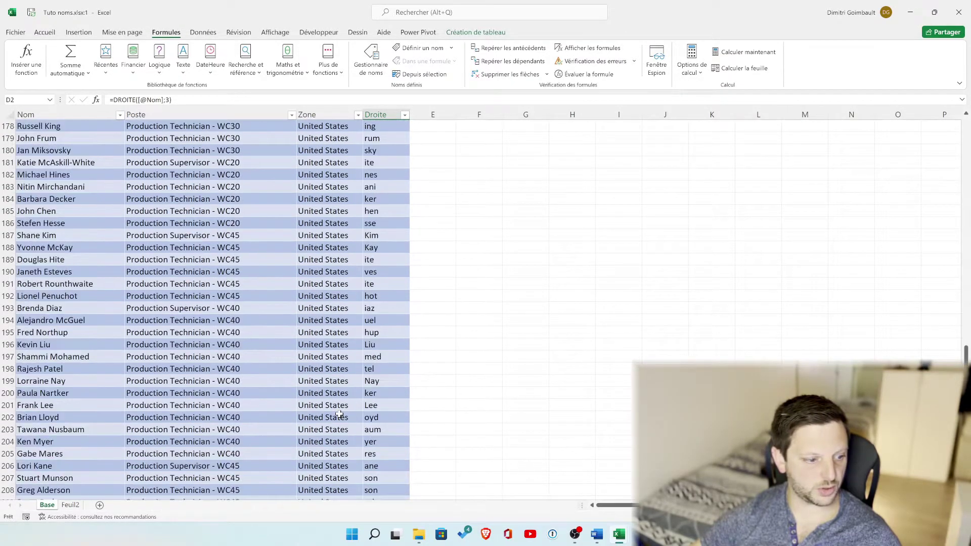
scroll(339, 415, "down", 5)
scroll(338, 413, "down", 7)
scroll(339, 413, "down", 6)
scroll(340, 411, "down", 7)
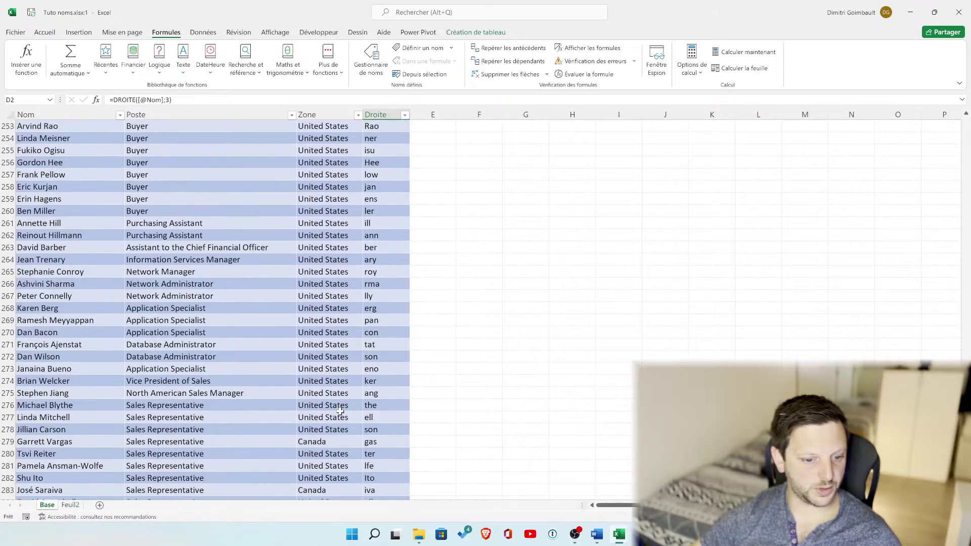
scroll(340, 411, "down", 5)
scroll(340, 410, "up", 9)
scroll(339, 411, "up", 13)
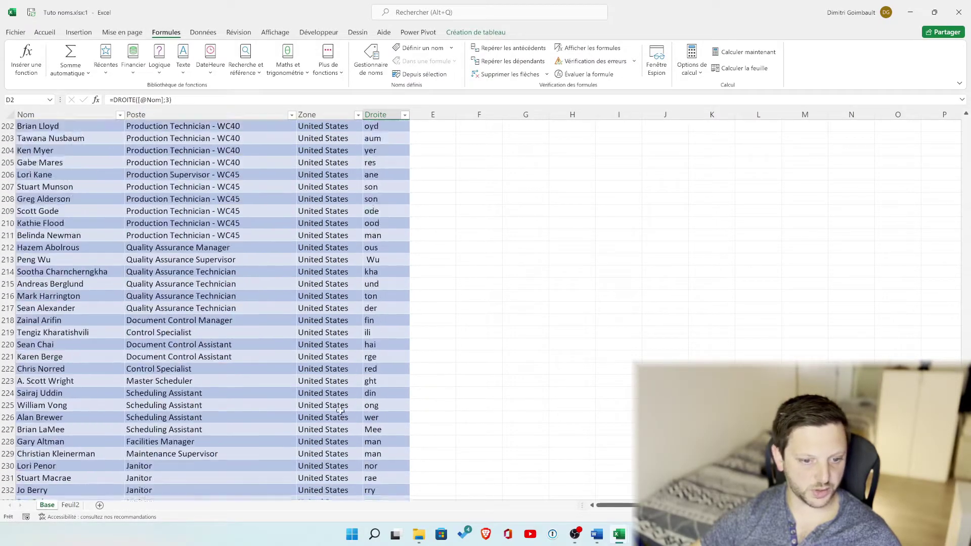
scroll(340, 411, "up", 20)
scroll(339, 410, "up", 17)
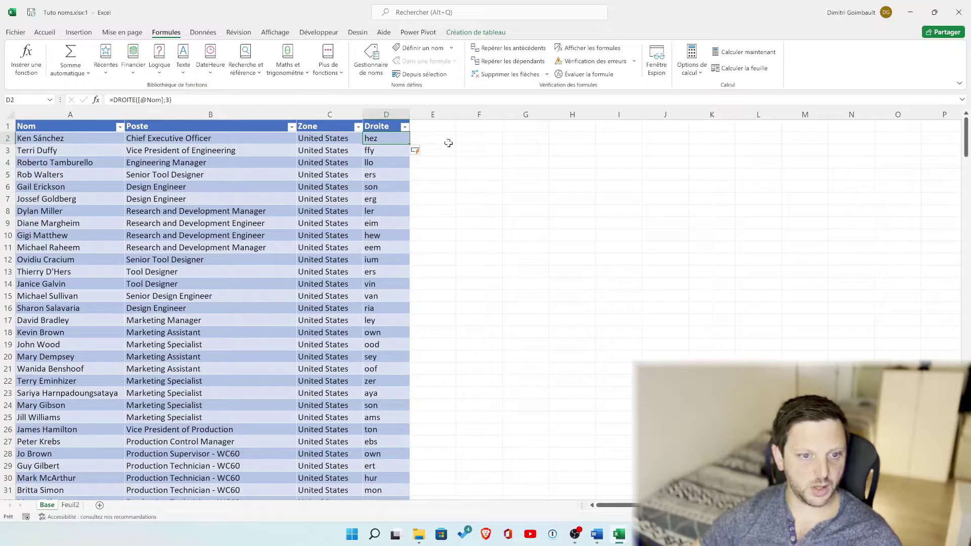
left_click(448, 128)
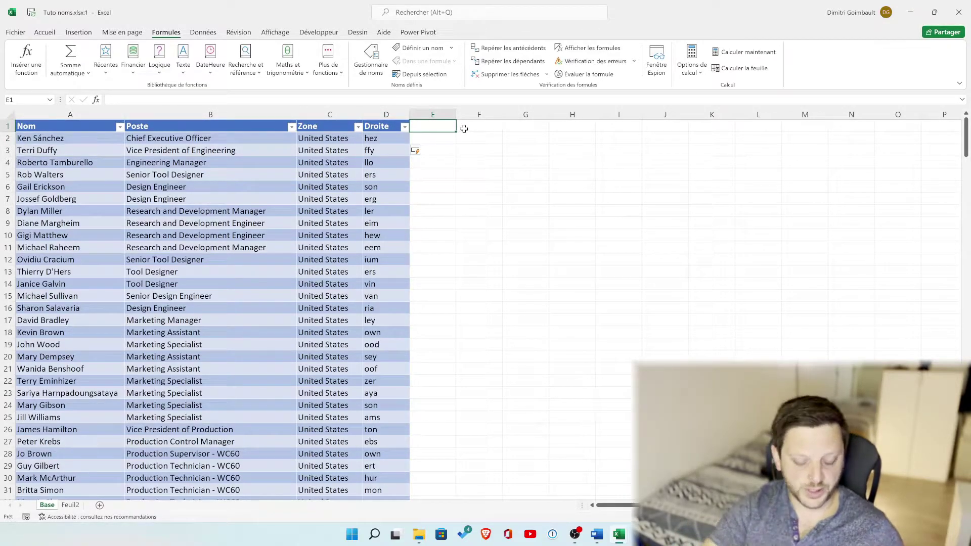
type("Gau")
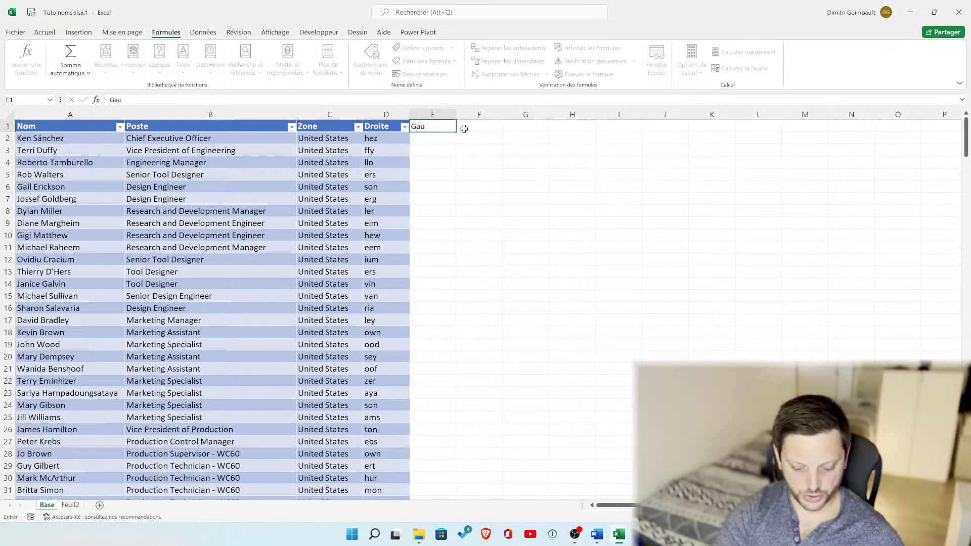
type("che")
key("Return")
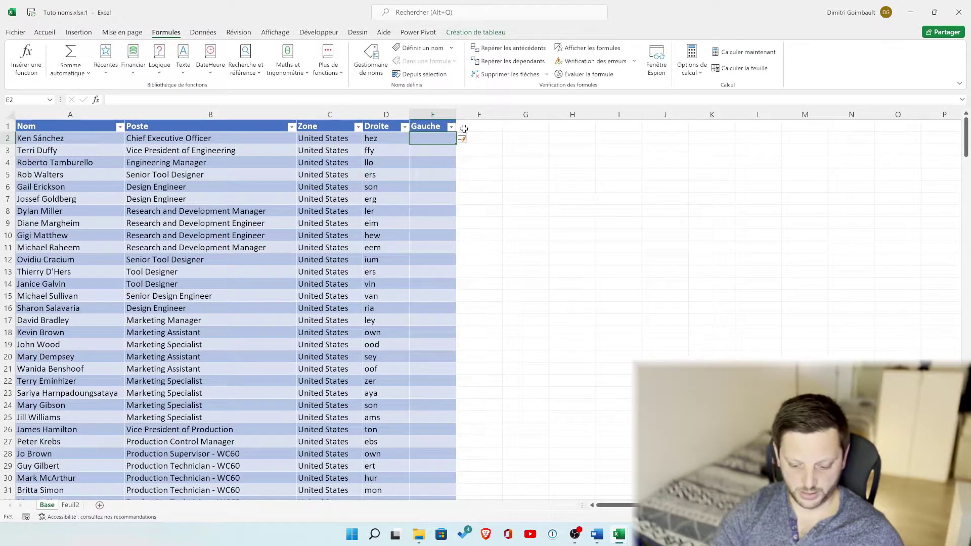
type("=")
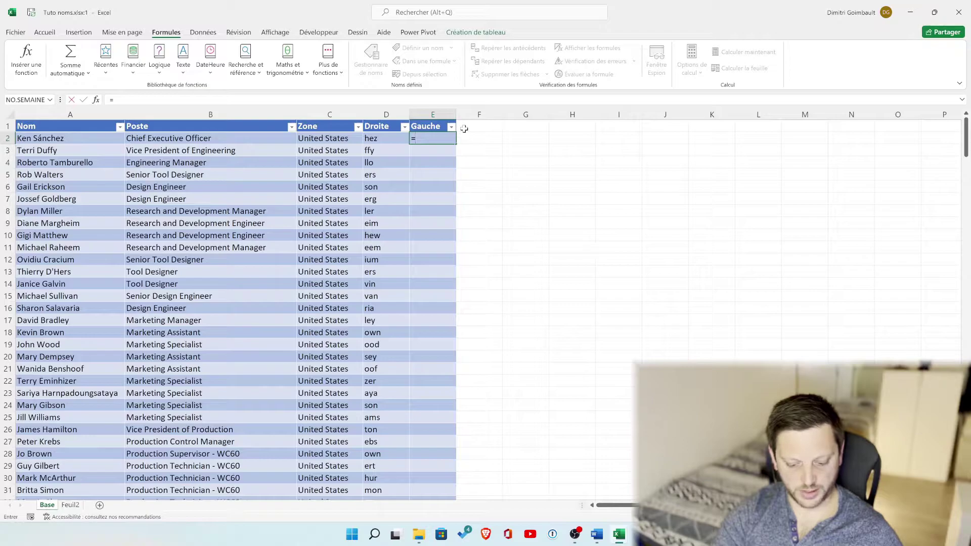
type("gauche")
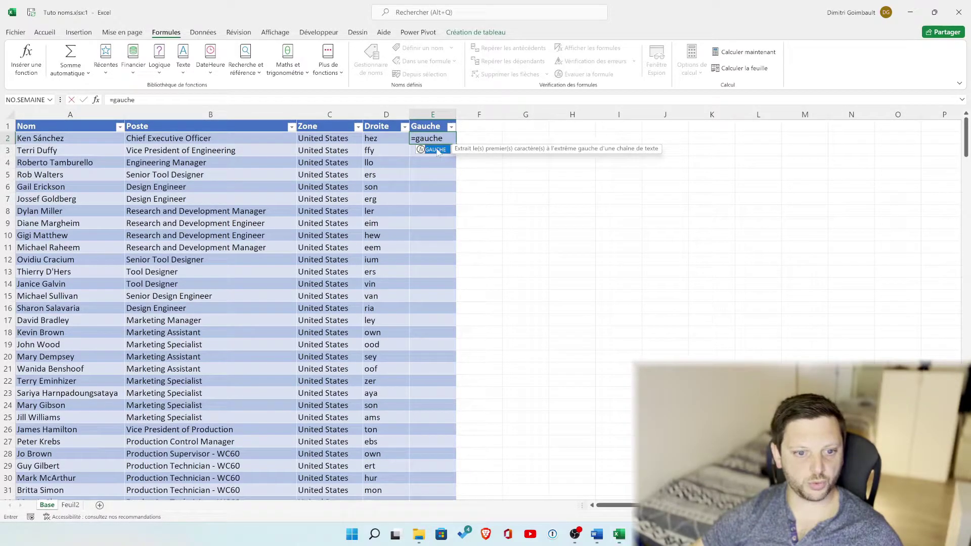
double_click(436, 150)
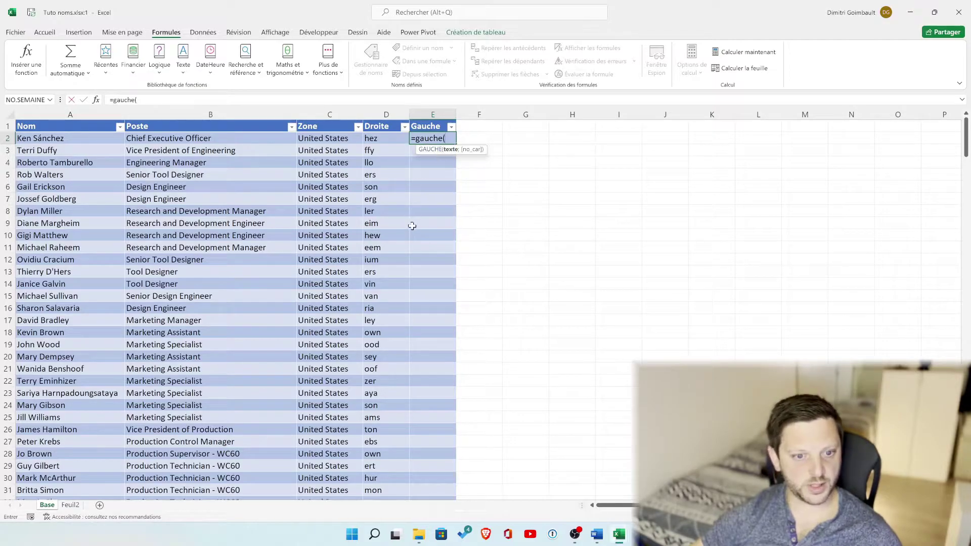
left_click(39, 139)
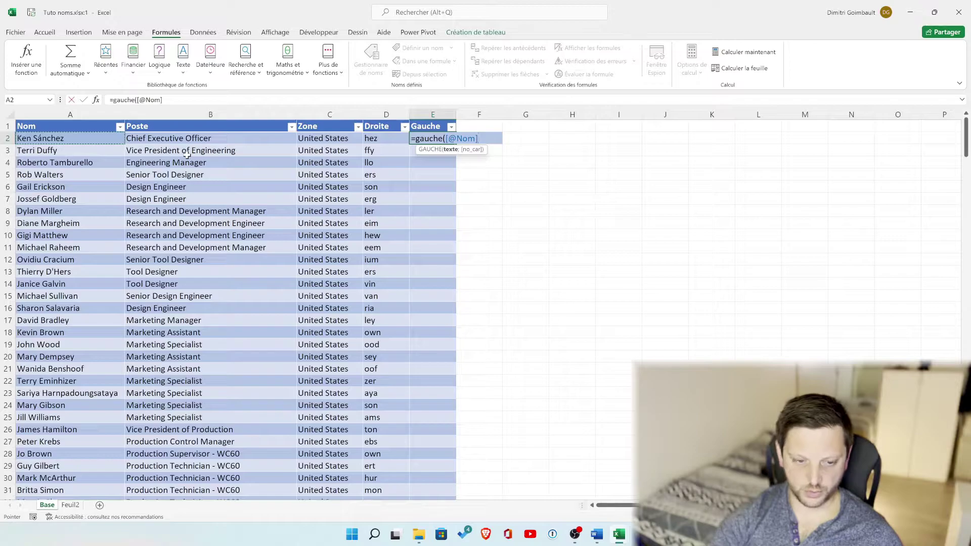
type(";")
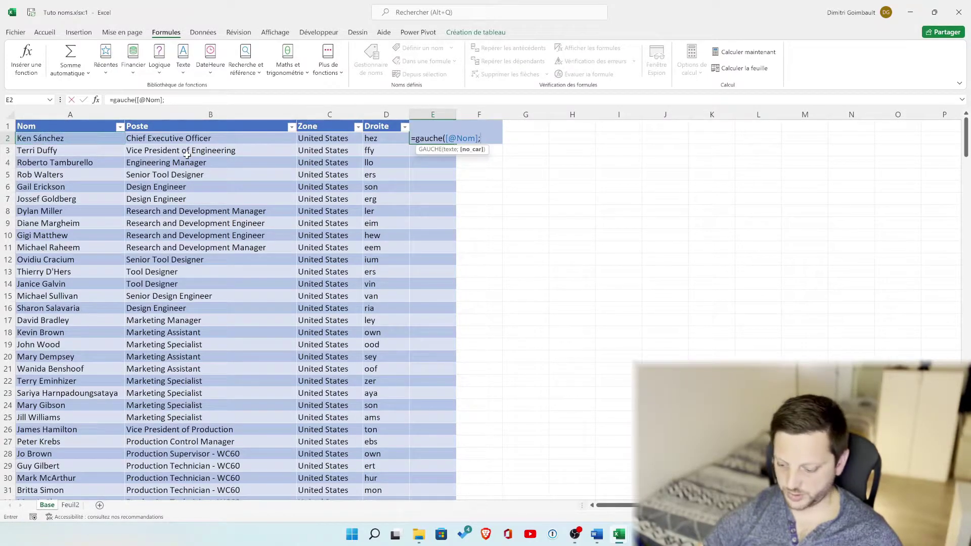
type("2)")
key("Return")
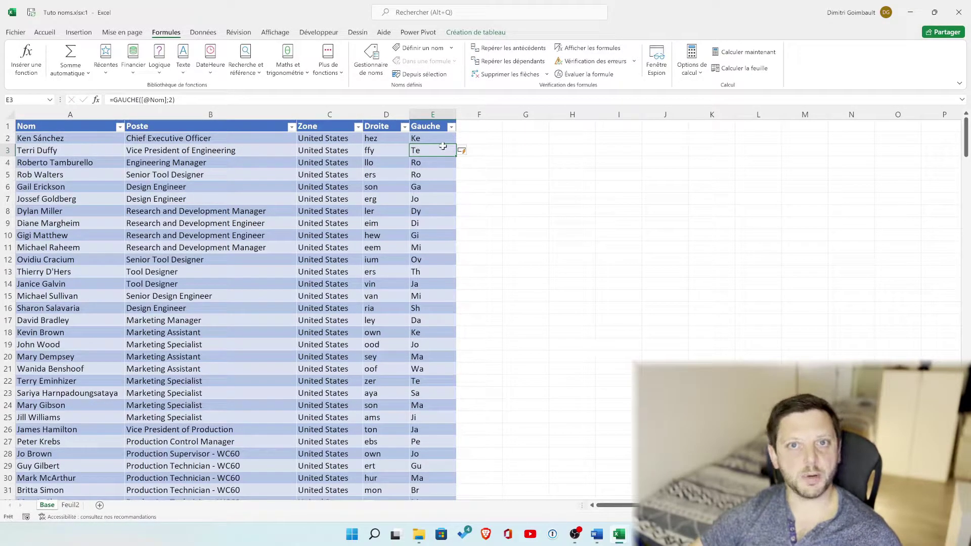
Change the GAUCHE character count to 4, then to 5.
left_click(60, 138)
left_click(434, 137)
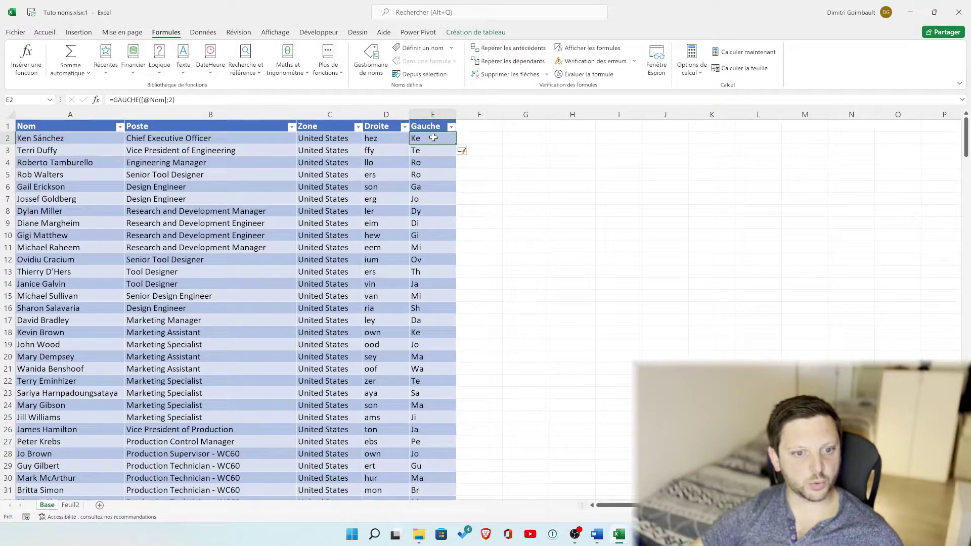
left_click(169, 100)
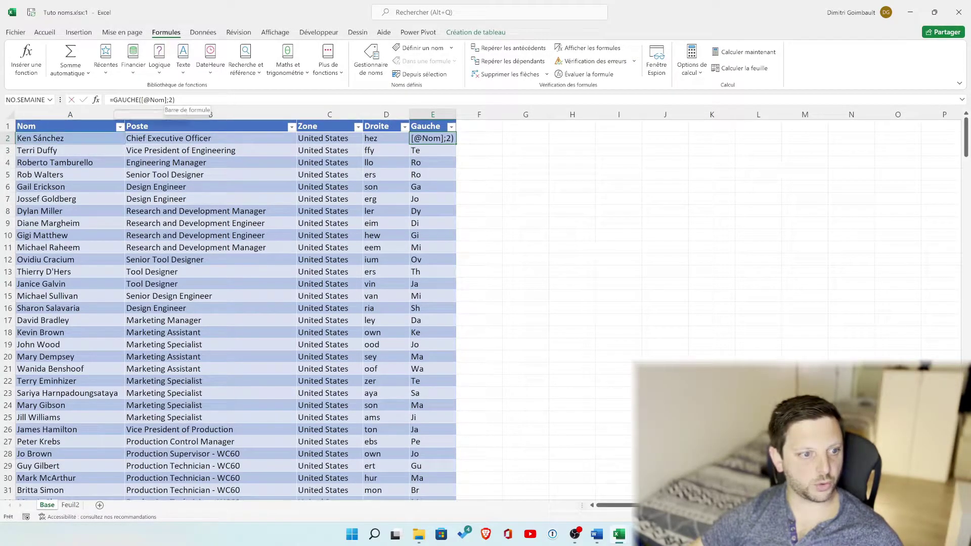
key("BackSpace")
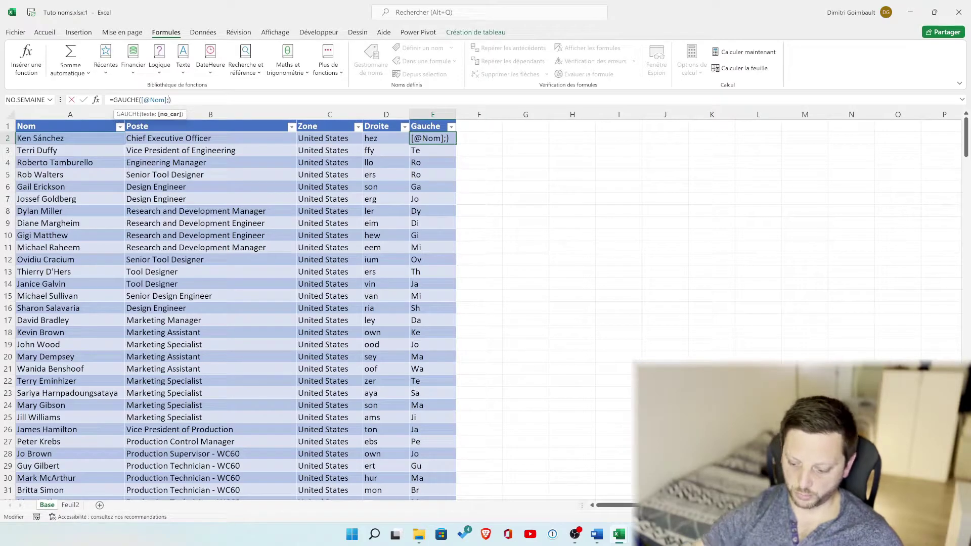
type("4")
key("Return")
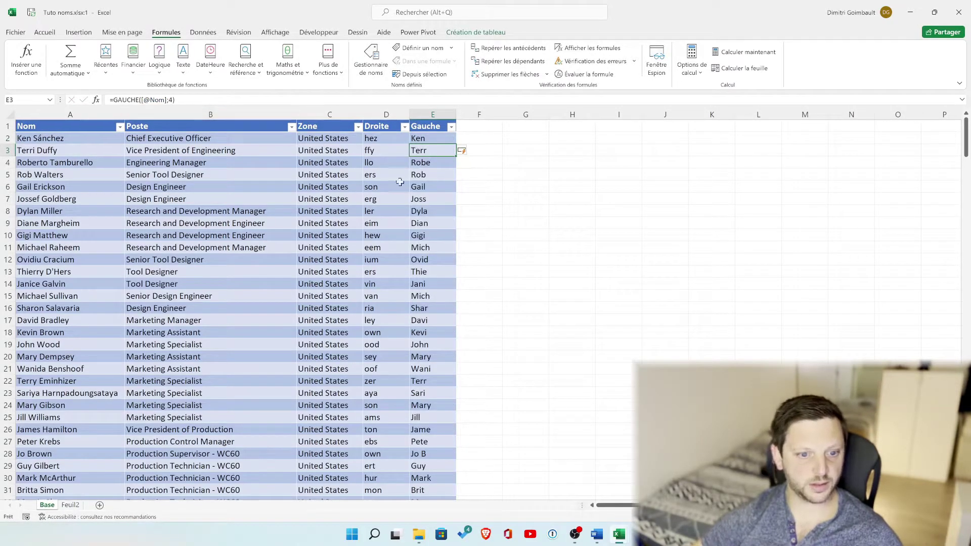
left_click(432, 137)
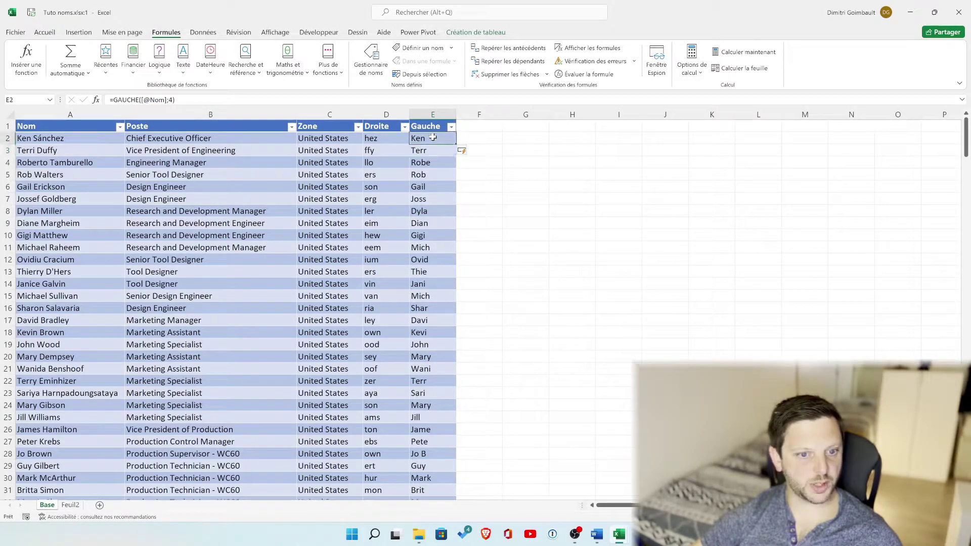
left_click(195, 96)
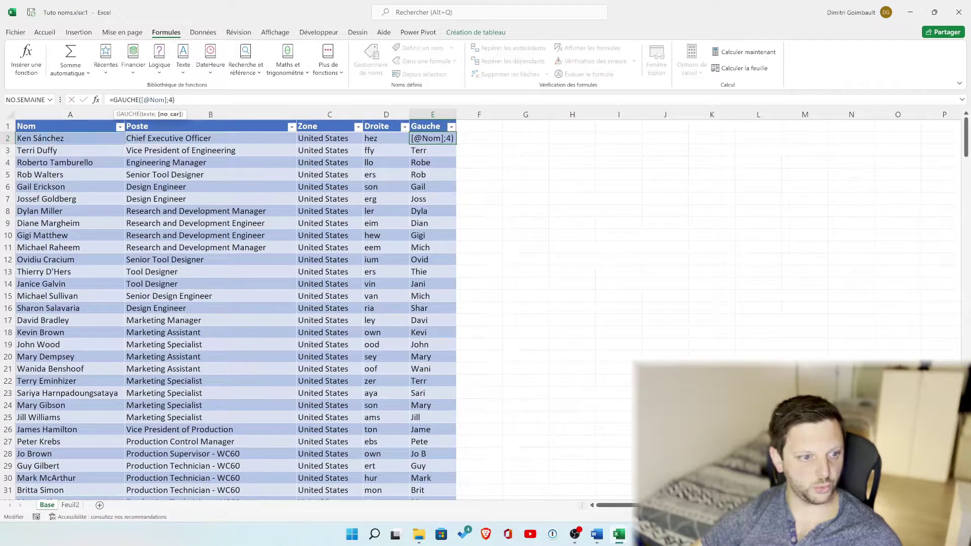
key("Left")
key("BackSpace")
type("5")
key("Return")
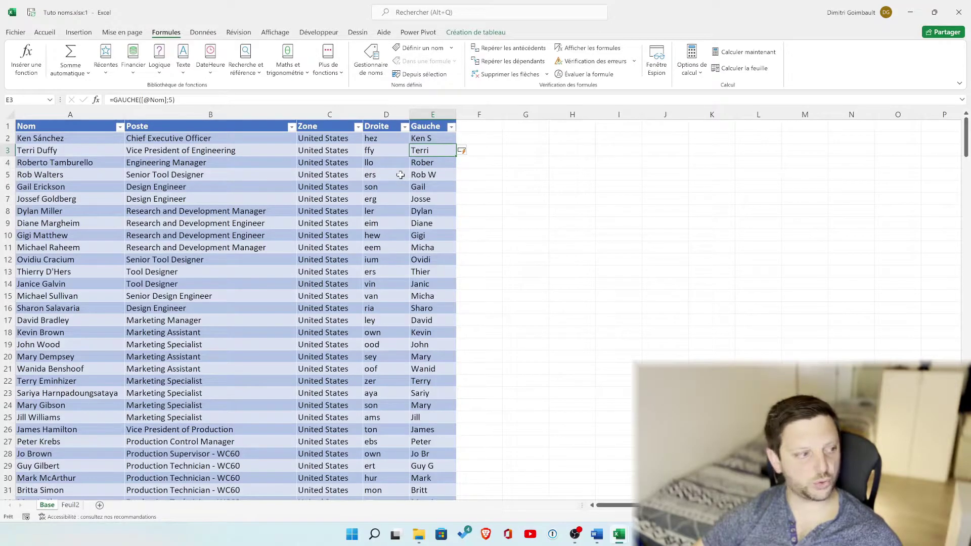
left_click(477, 128)
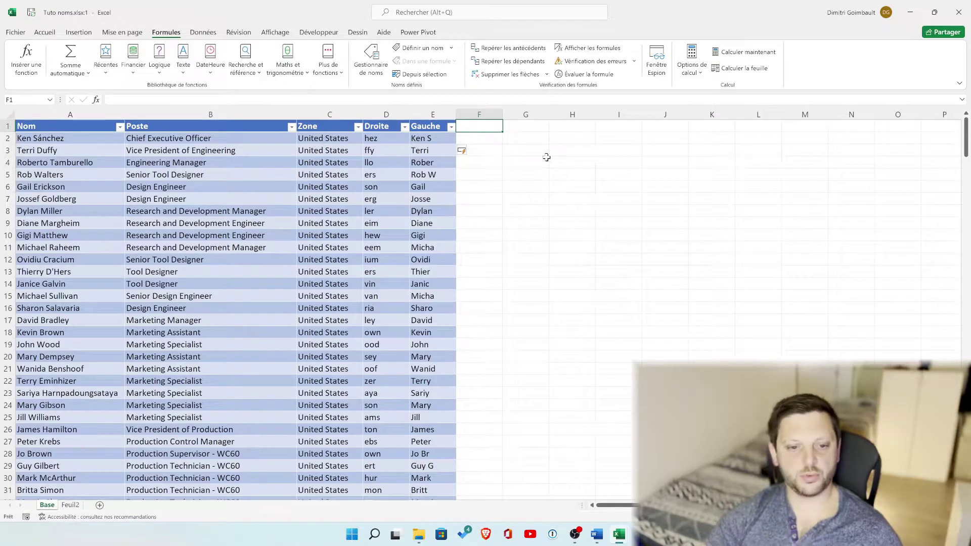
Add a 'concatener' header in F1 and start =CONCAT( in F2 after comparing it with CONCATENER.
type("conca")
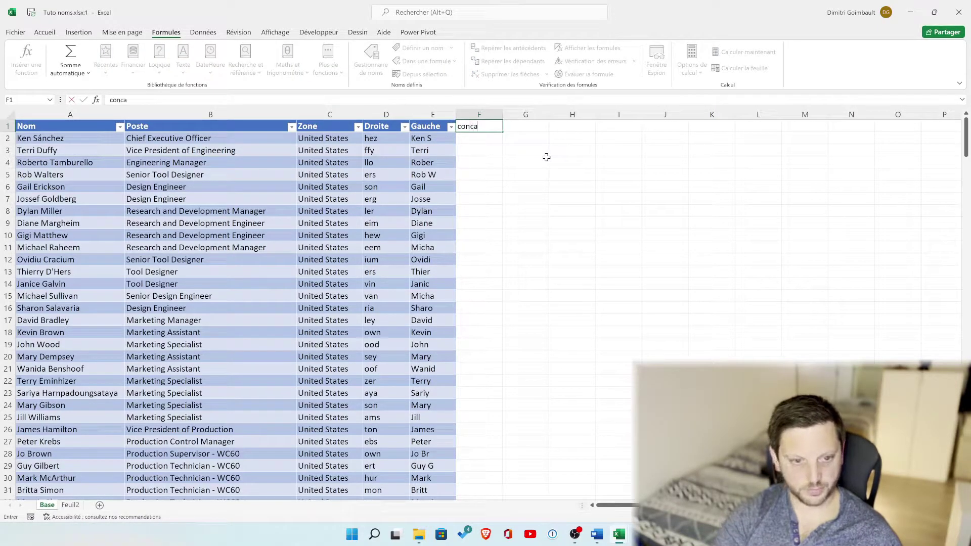
type("tener")
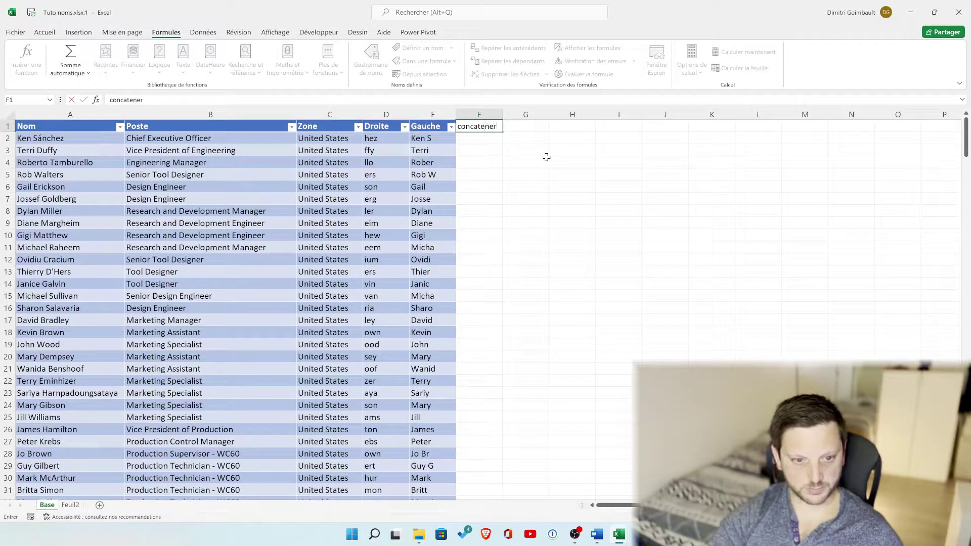
key("Return")
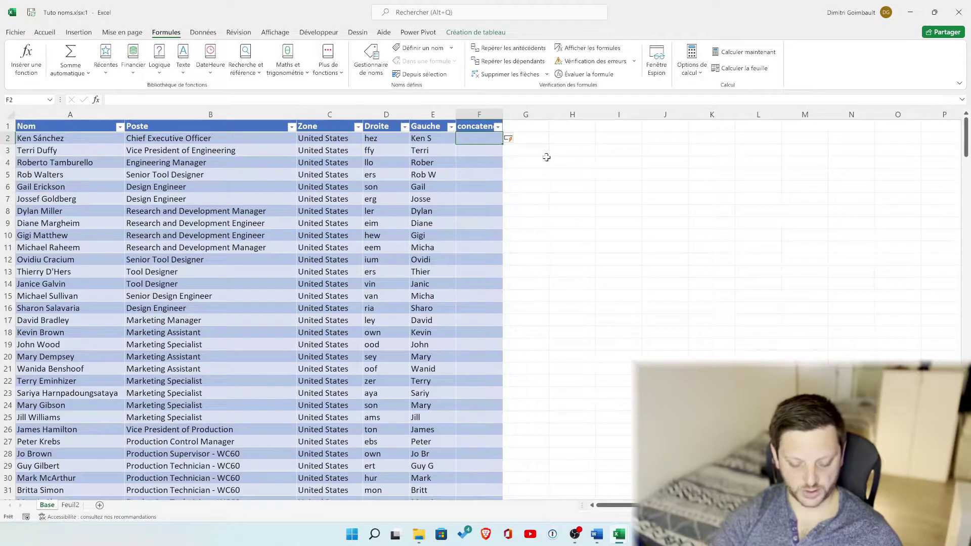
type("=concat")
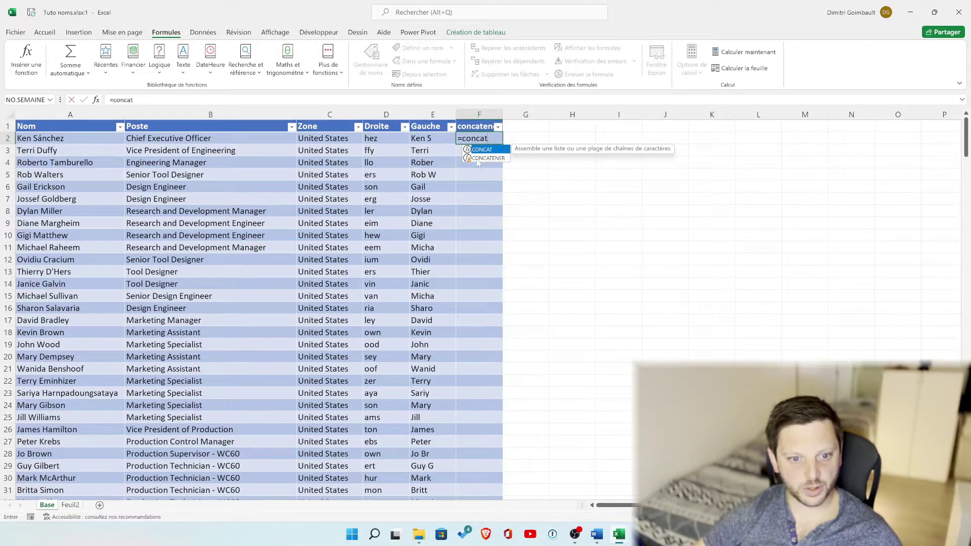
left_click(477, 159)
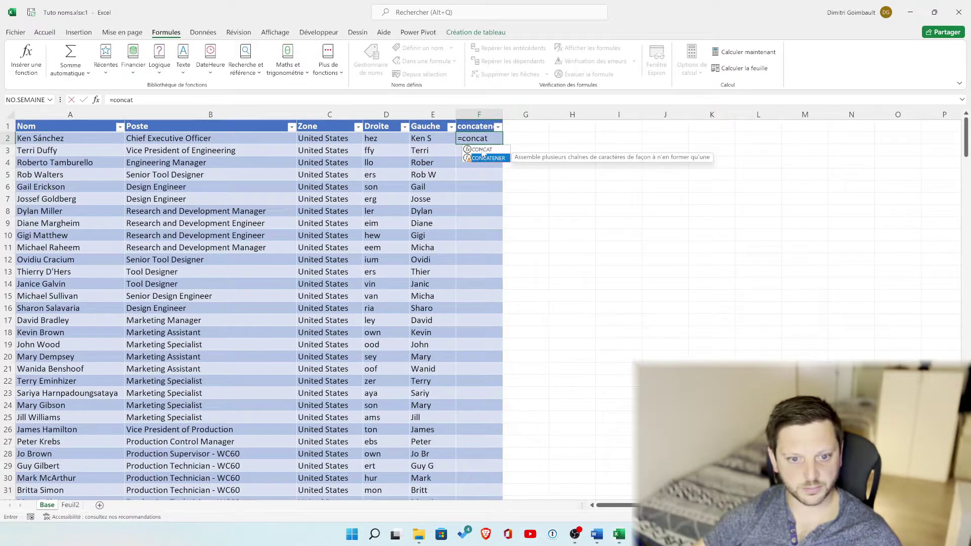
left_click(483, 151)
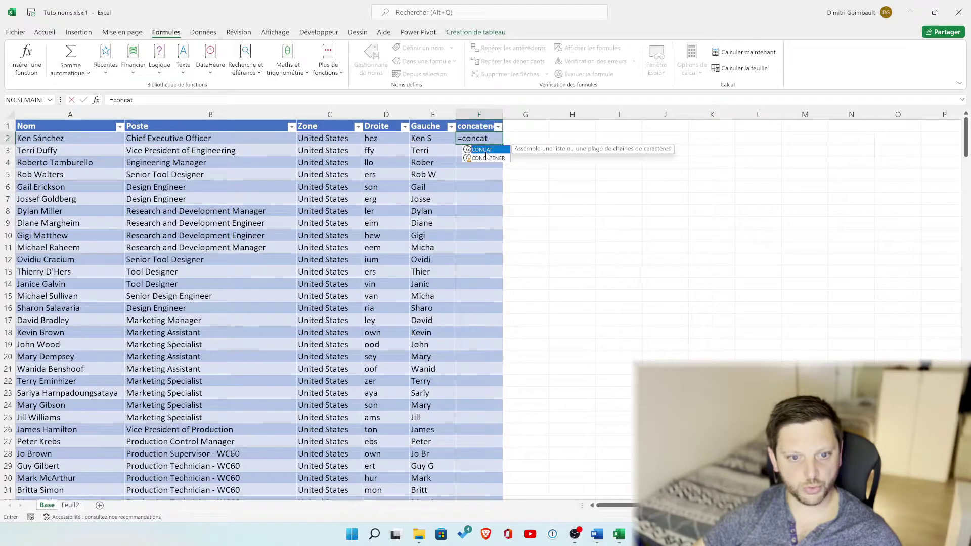
left_click(488, 159)
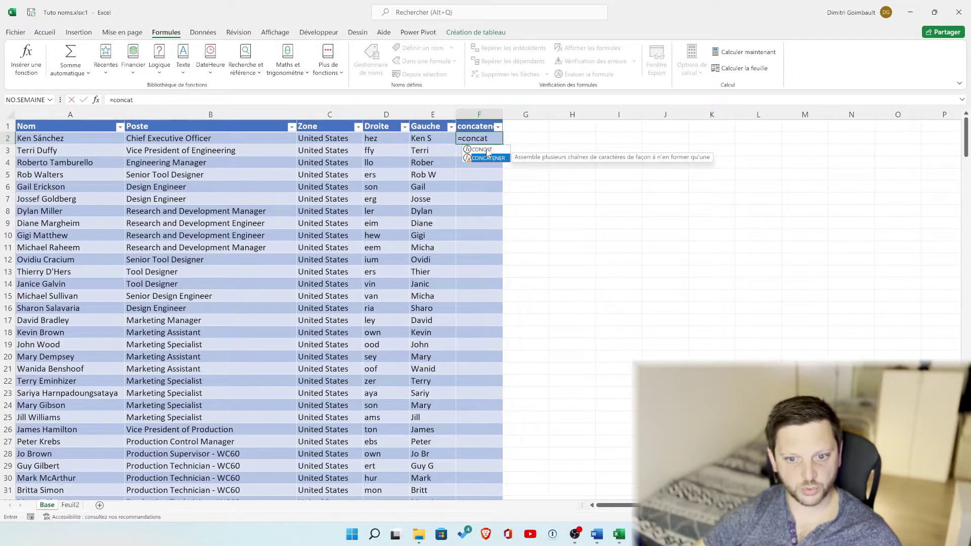
left_click(488, 150)
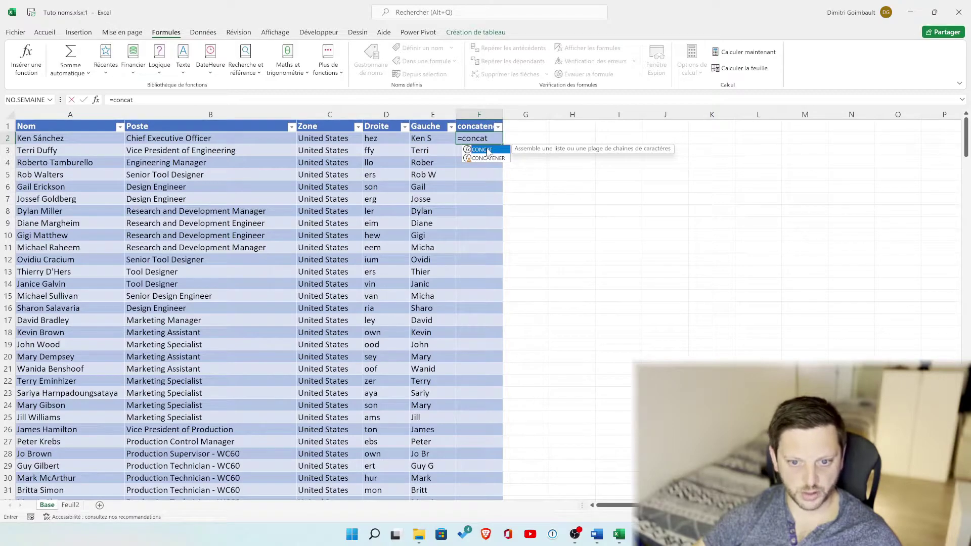
double_click(488, 151)
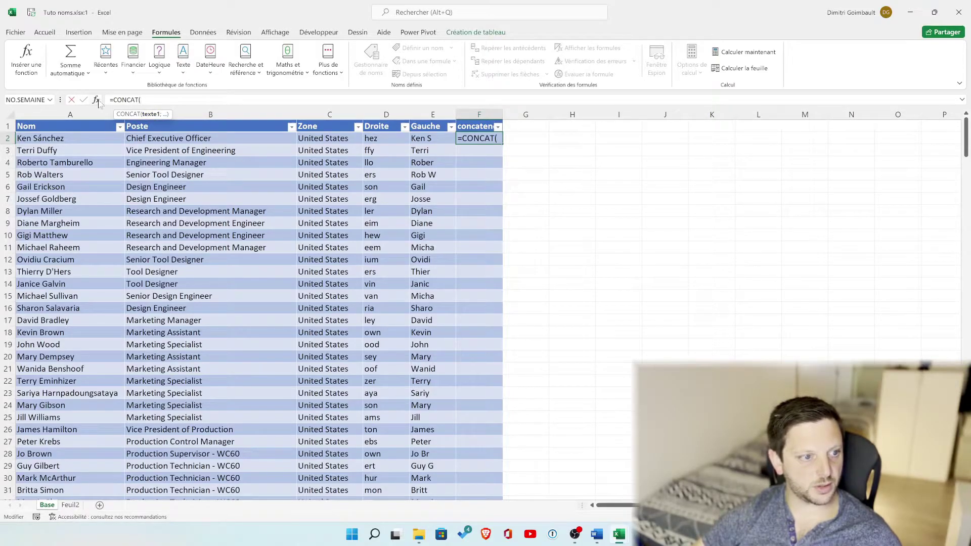
left_click(96, 100)
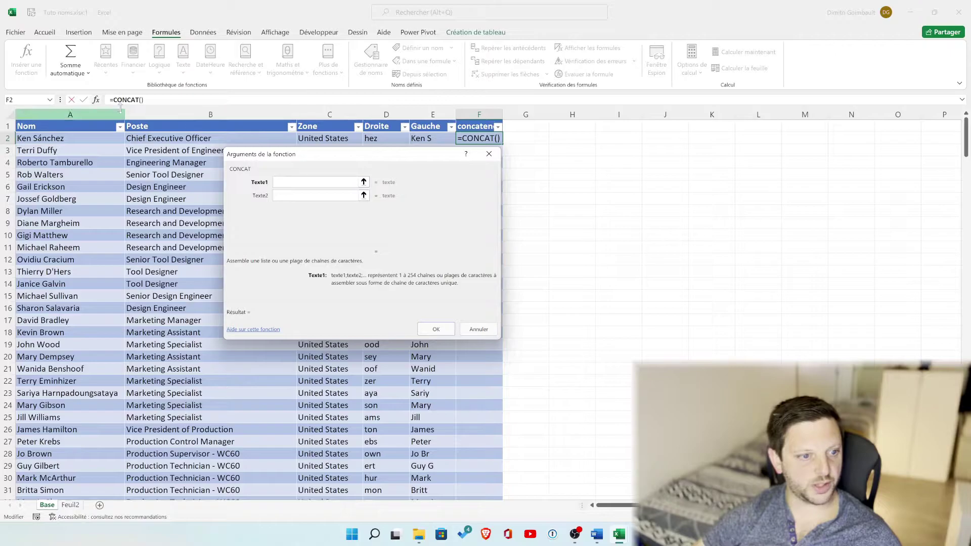
left_click(297, 195)
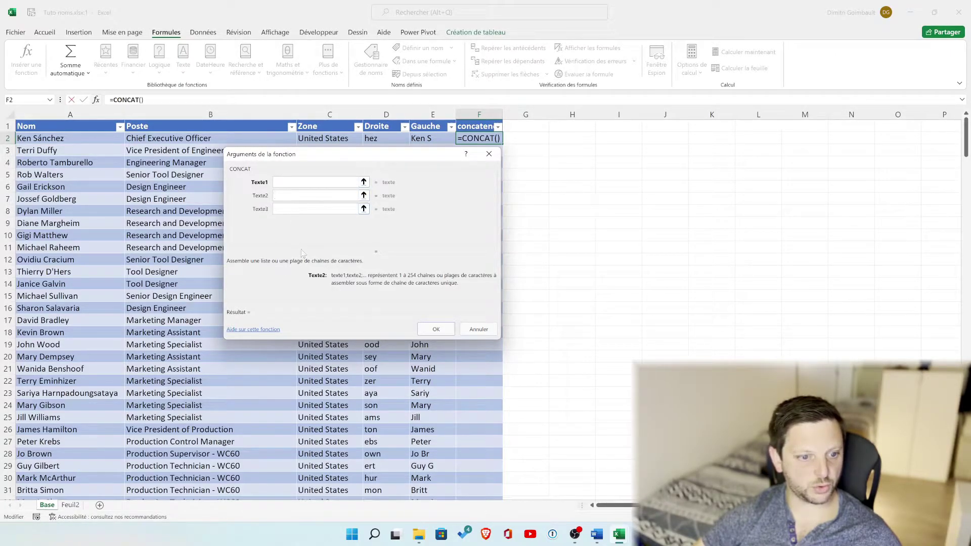
left_click(303, 183)
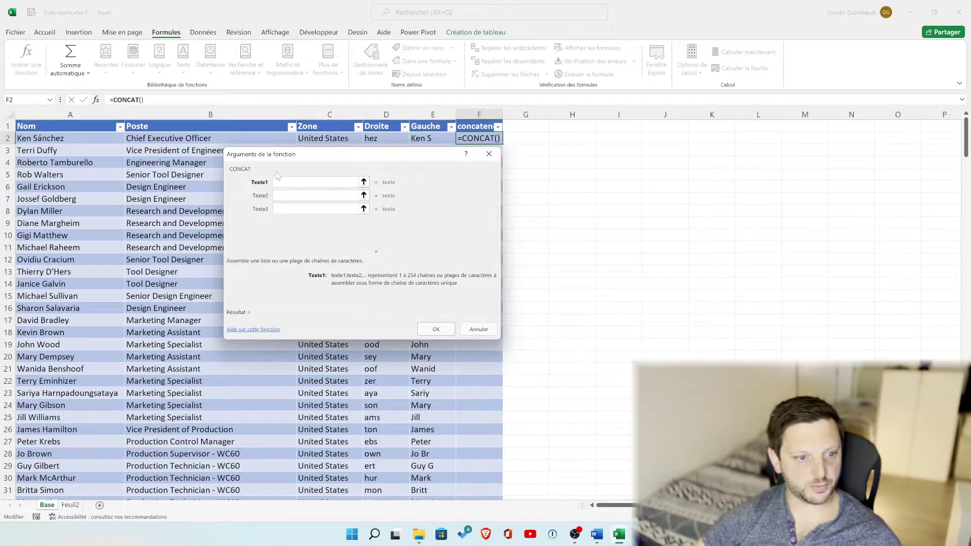
left_click(364, 182)
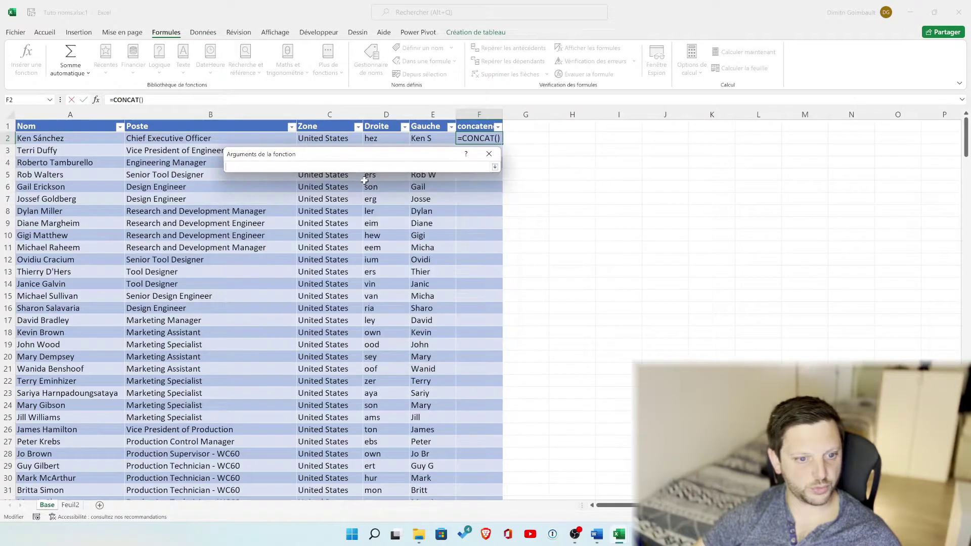
left_click(185, 138)
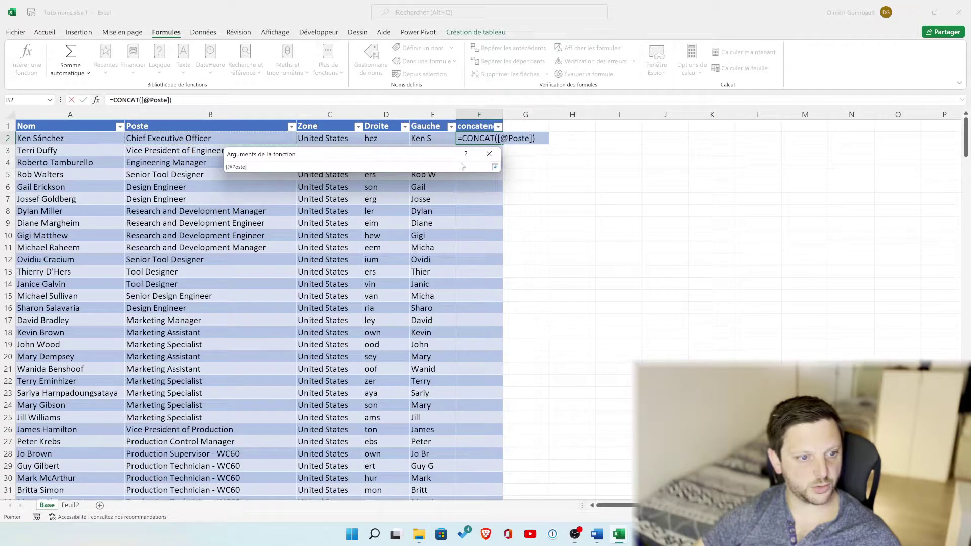
left_click(494, 167)
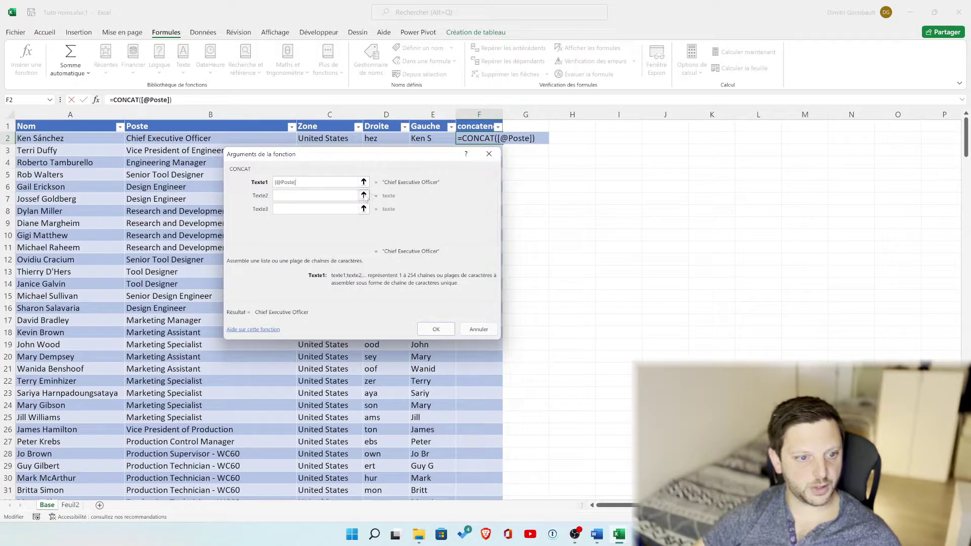
key("Tab")
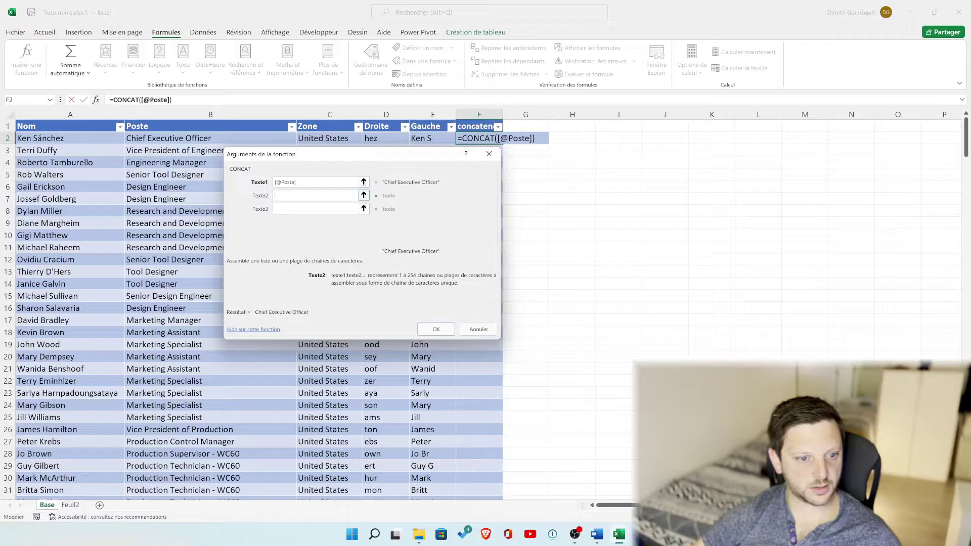
left_click(364, 196)
left_click(331, 138)
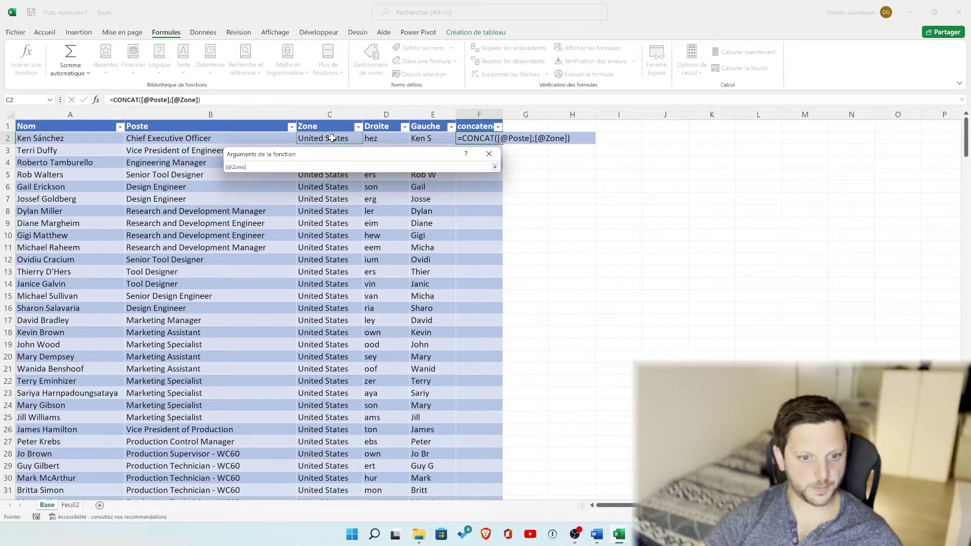
left_click(494, 168)
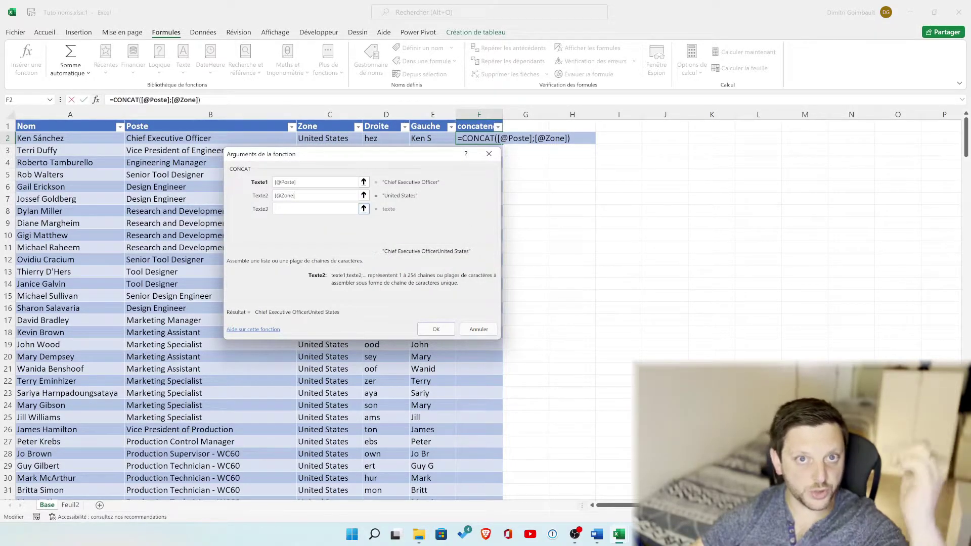
left_click(436, 329)
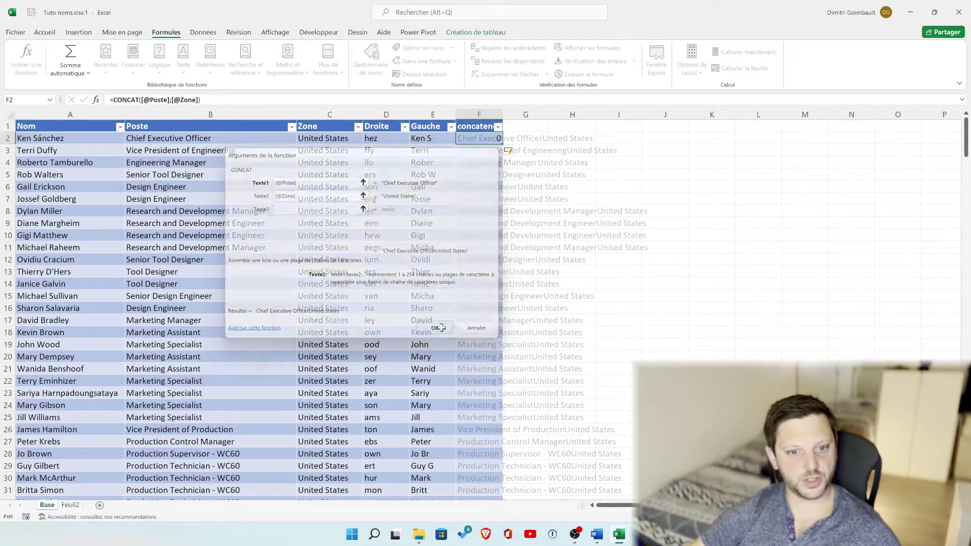
double_click(503, 114)
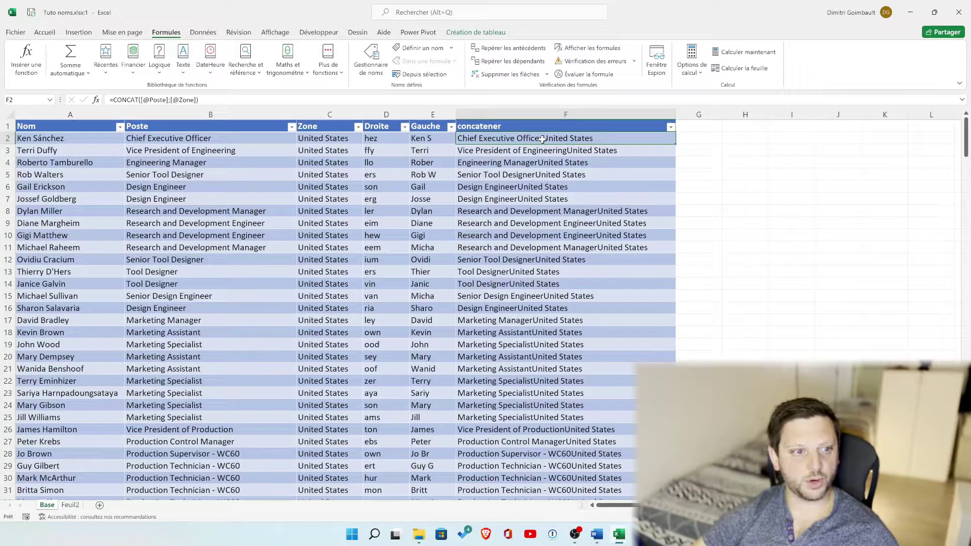
left_click(96, 100)
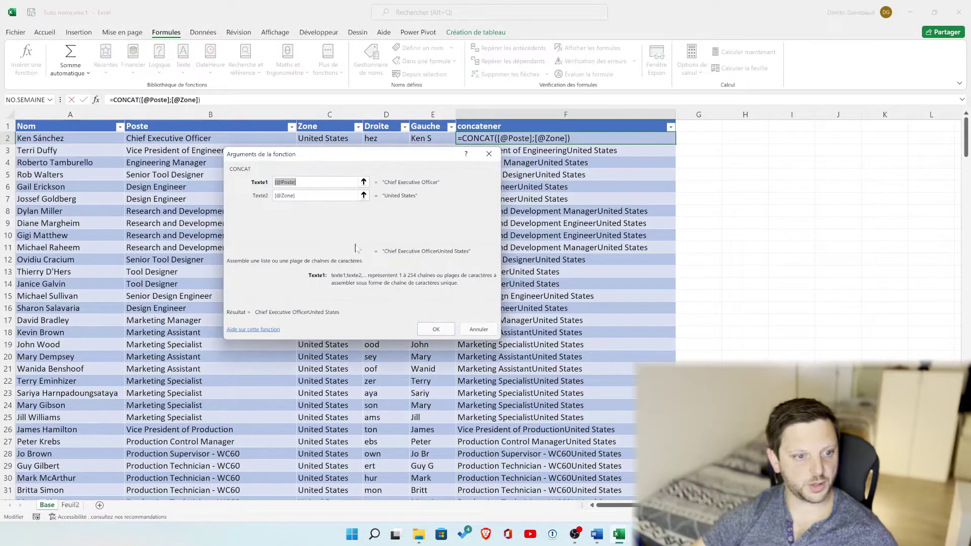
key("Tab")
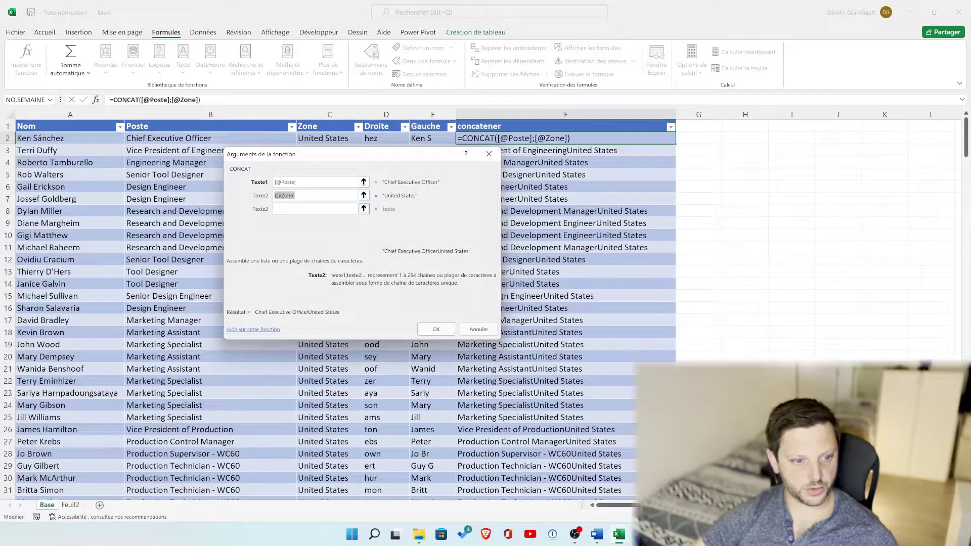
key("Delete")
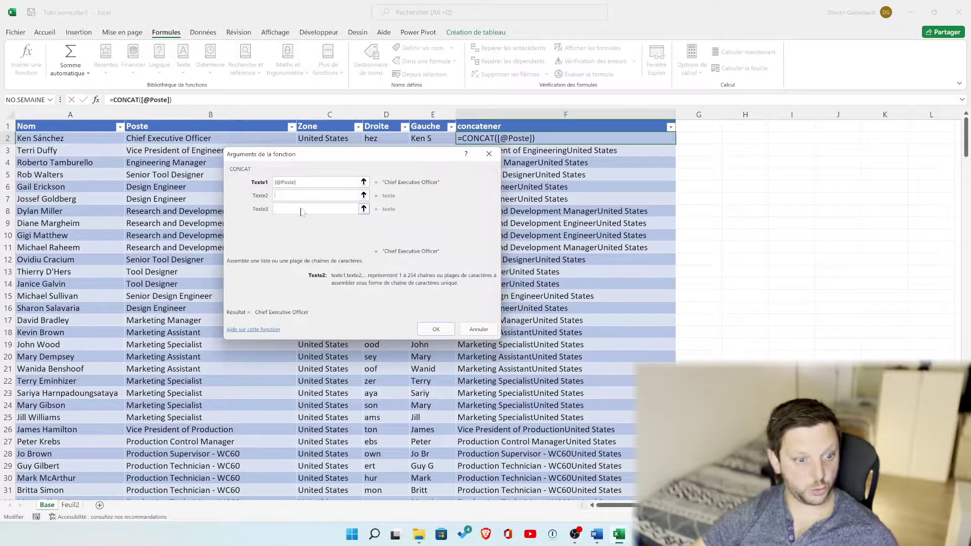
key("Tab")
type("[@Zone]")
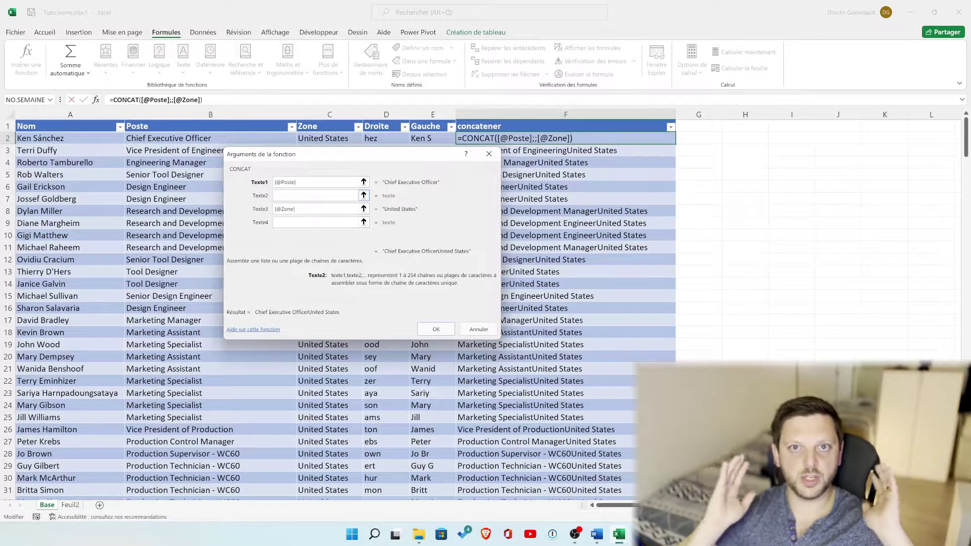
type("\"")
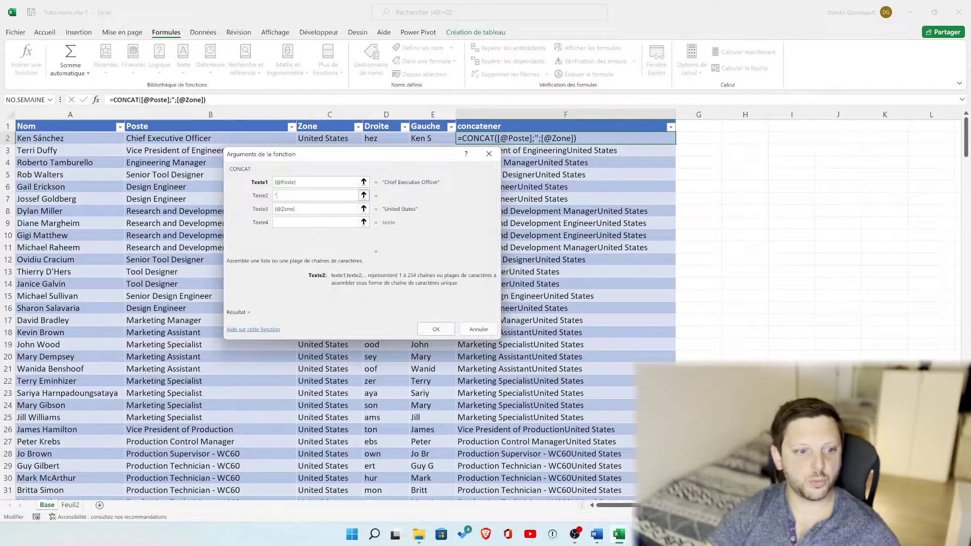
type(" \"")
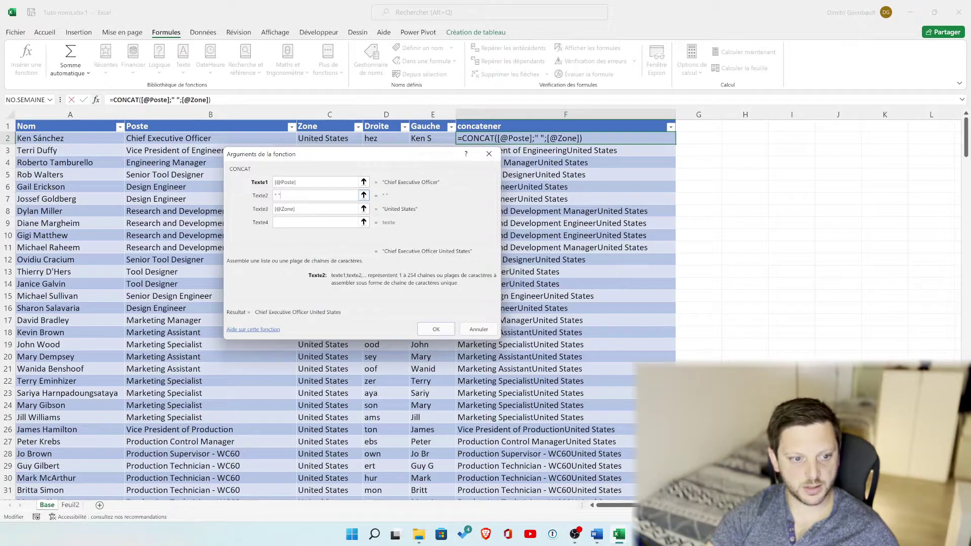
left_click(436, 329)
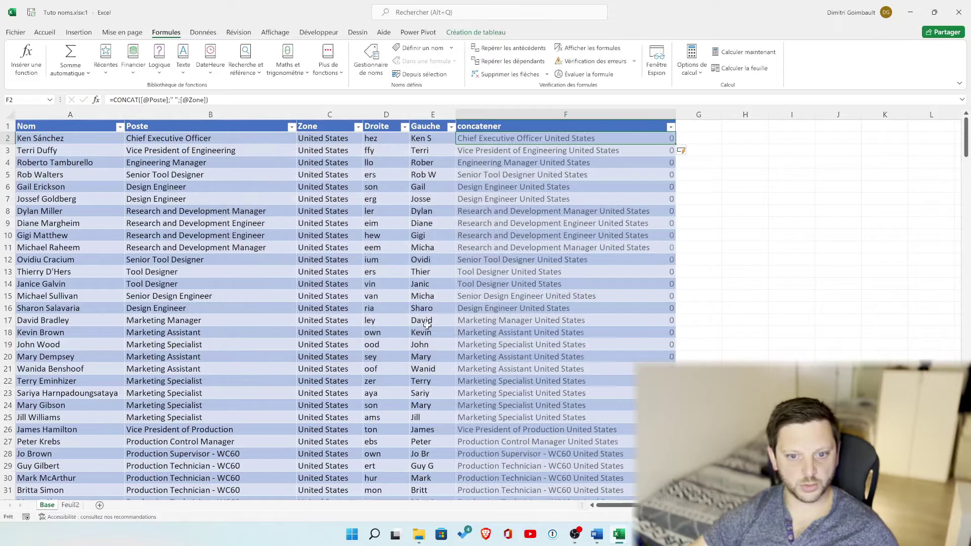
Change the CONCAT separator to ' - ', giving 'Chief Executive Officer - United States'.
double_click(543, 138)
left_click(561, 229)
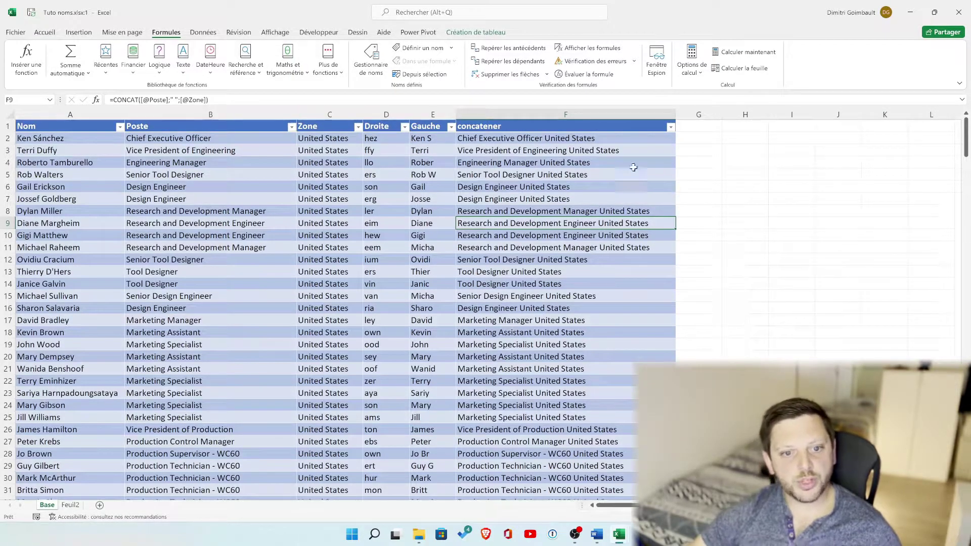
left_click(613, 142)
left_click(175, 99)
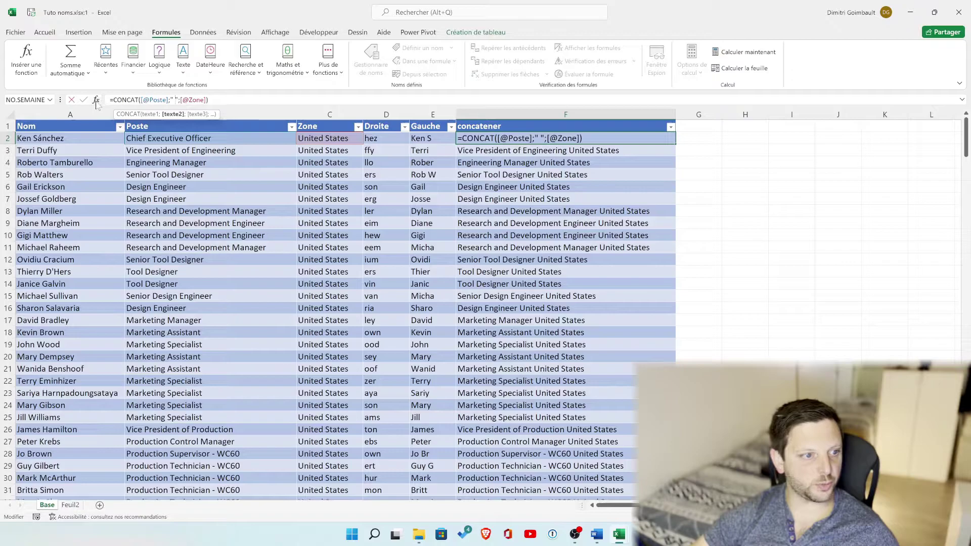
type("-")
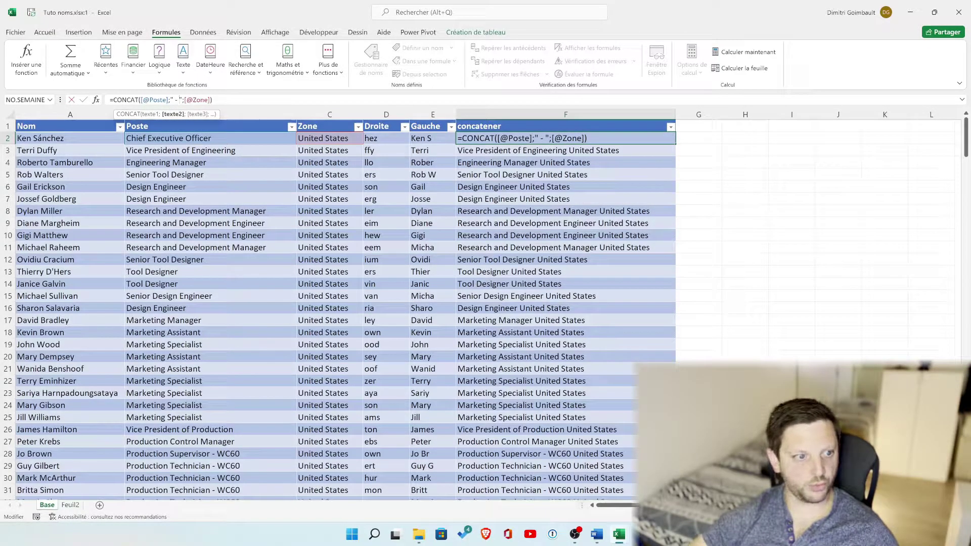
key("Return")
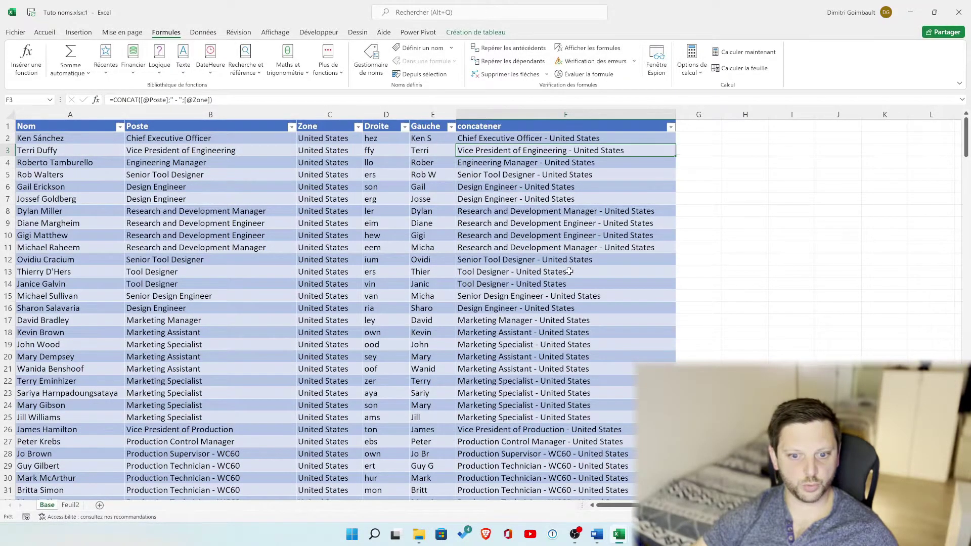
scroll(569, 270, "down", 6)
scroll(569, 270, "down", 4)
scroll(569, 465, "down", 7)
scroll(568, 466, "down", 7)
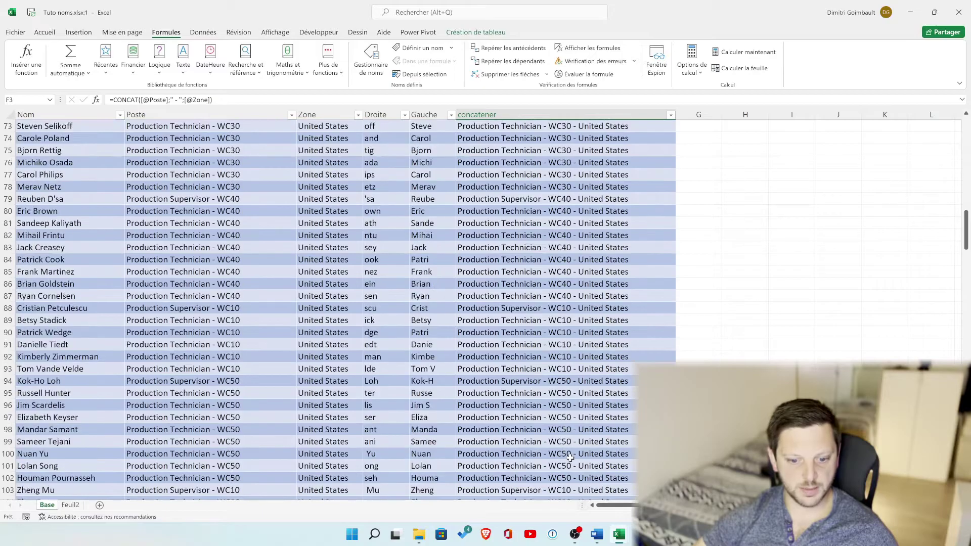
scroll(569, 462, "down", 20)
scroll(569, 458, "down", 3)
scroll(571, 452, "down", 20)
scroll(571, 451, "down", 12)
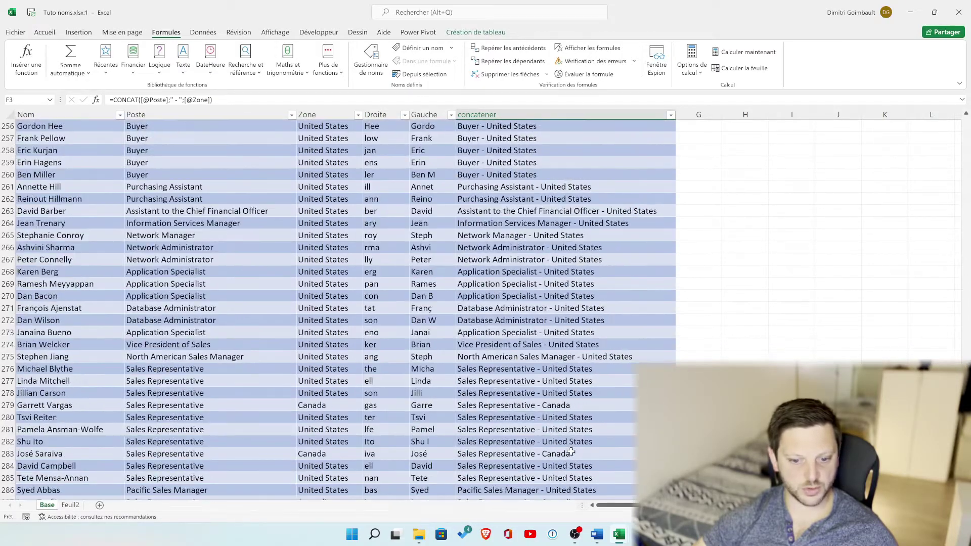
scroll(570, 451, "up", 7)
scroll(571, 452, "up", 20)
scroll(571, 450, "up", 13)
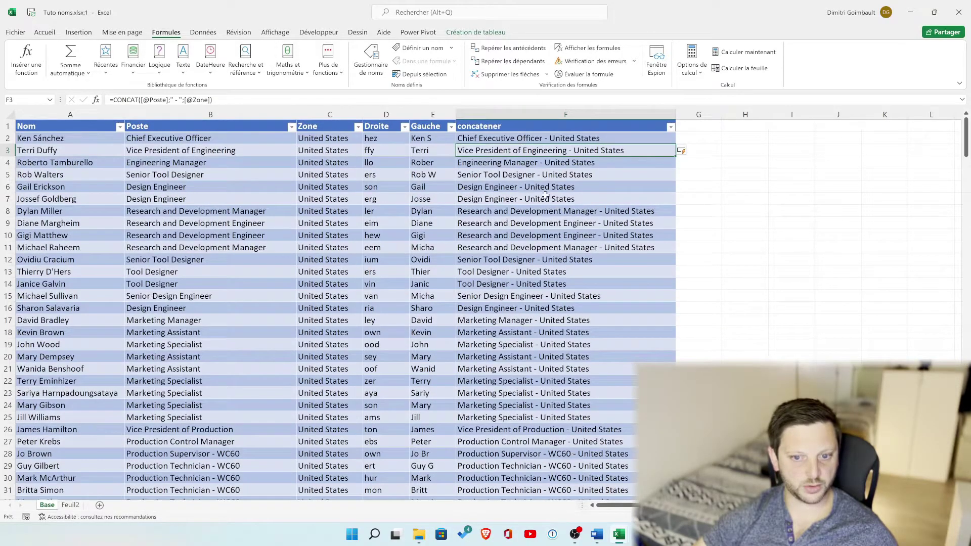
left_click(559, 137)
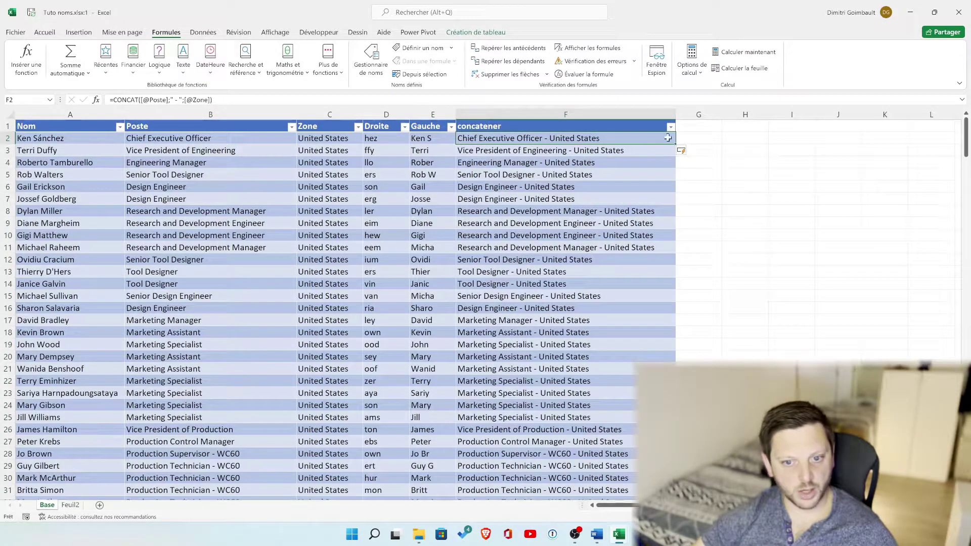
left_click(682, 127)
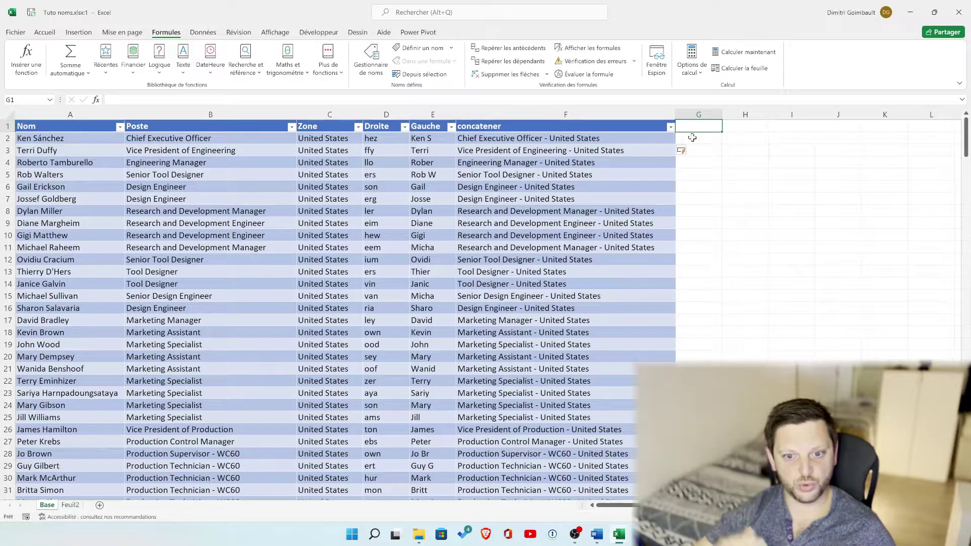
key("alt+h")
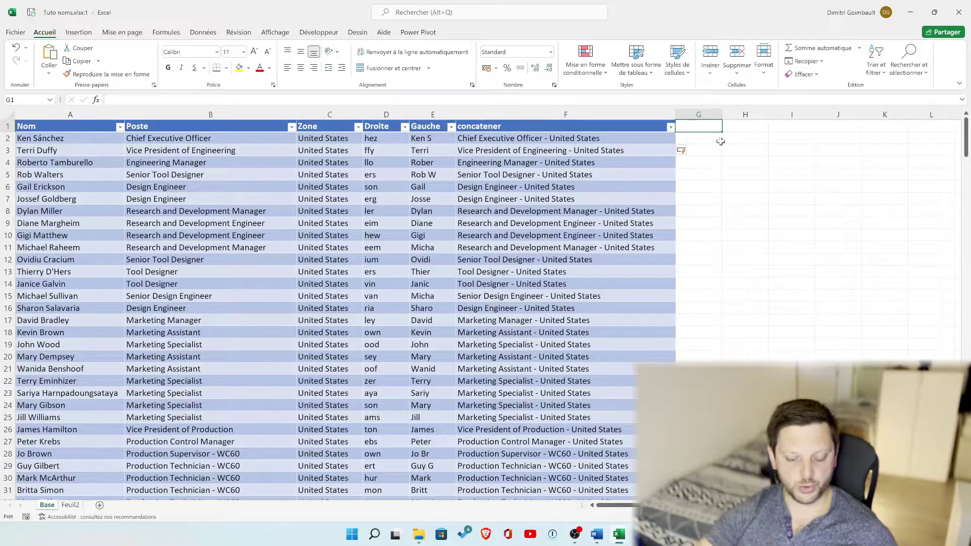
type("Majuscule")
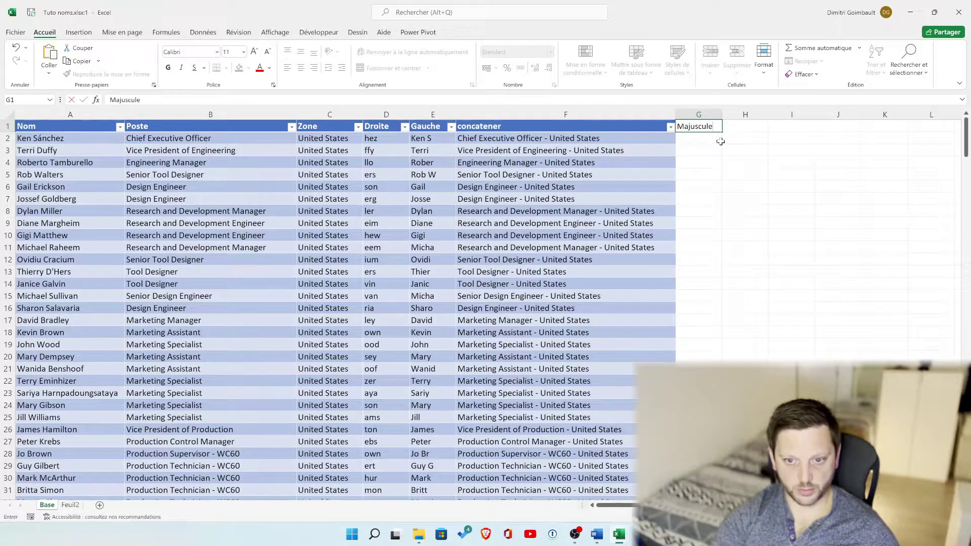
key("Return")
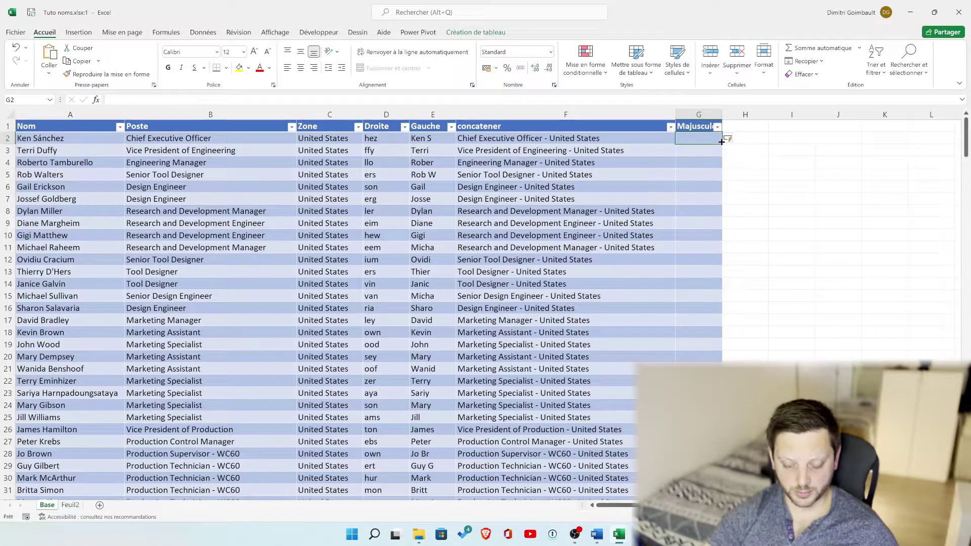
type("=")
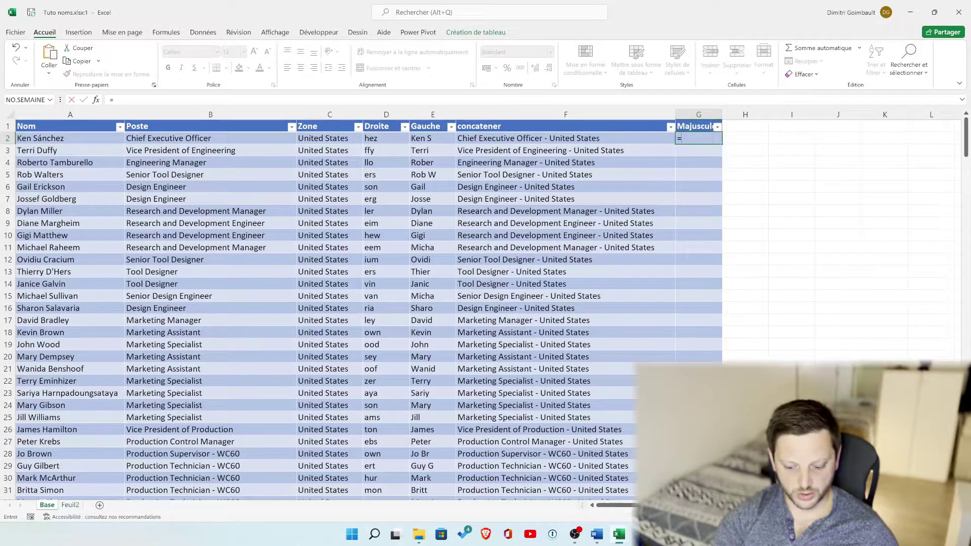
type("maj")
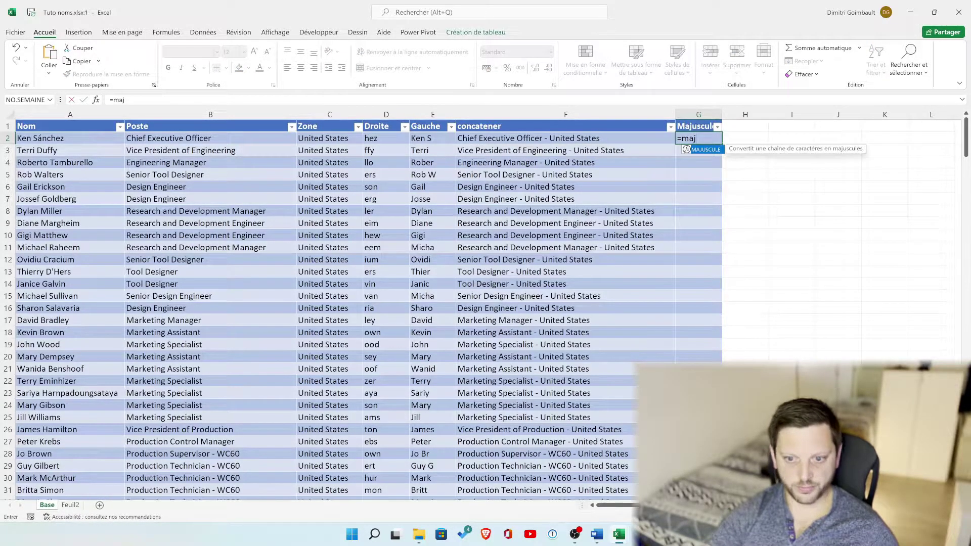
double_click(706, 150)
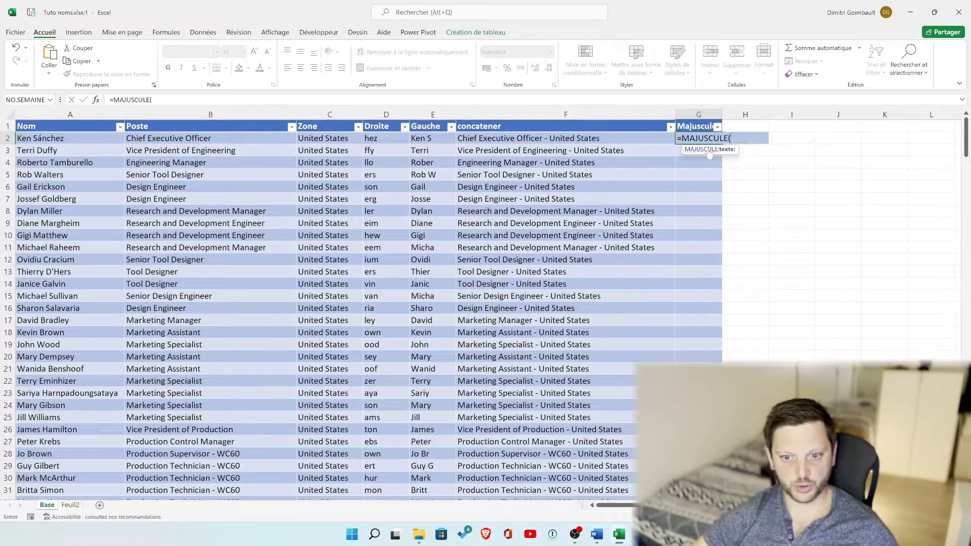
scroll(125, 236, "down", 1)
scroll(125, 236, "up", 1)
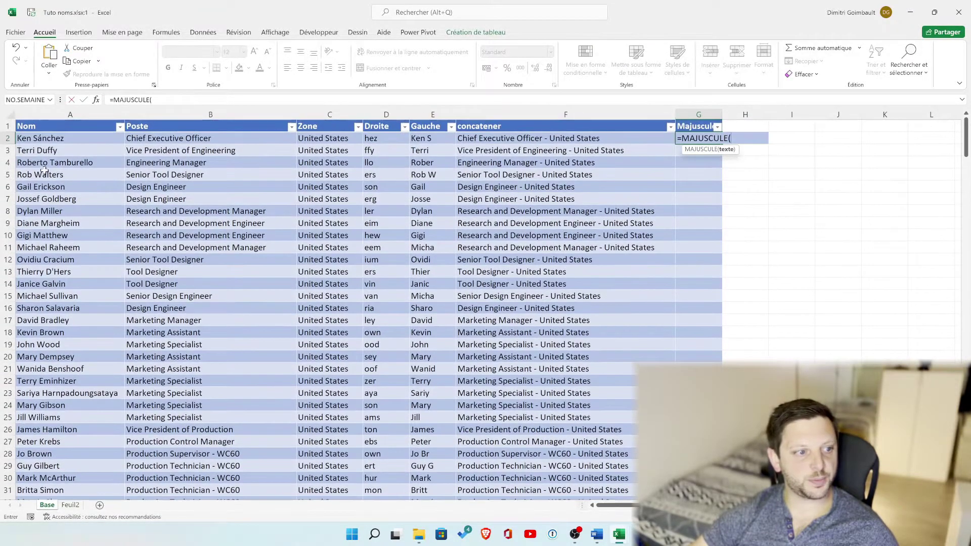
left_click(63, 139)
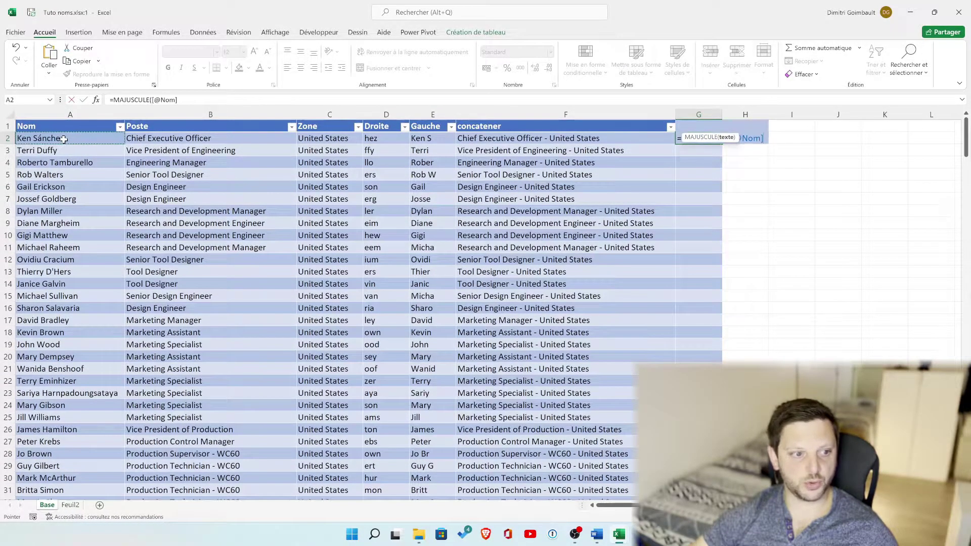
type(")")
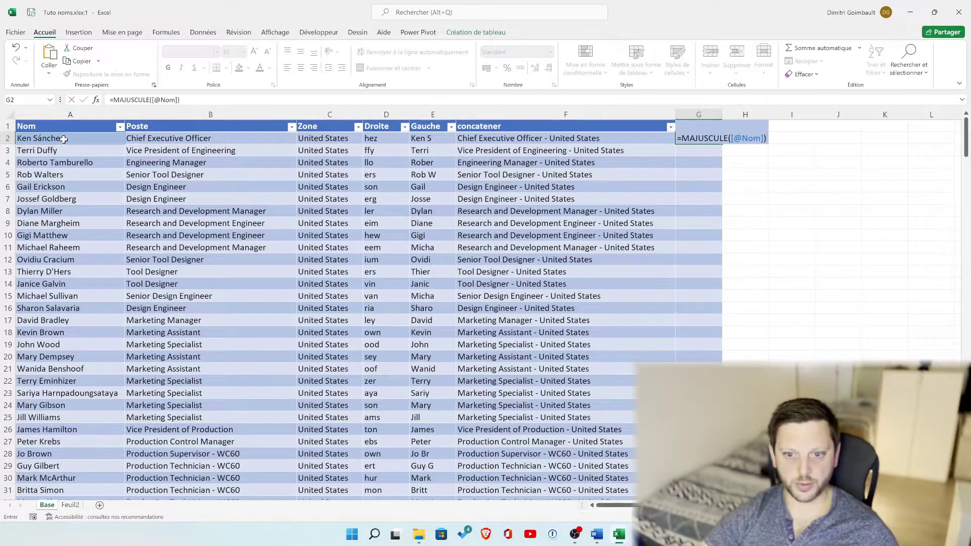
key("Return")
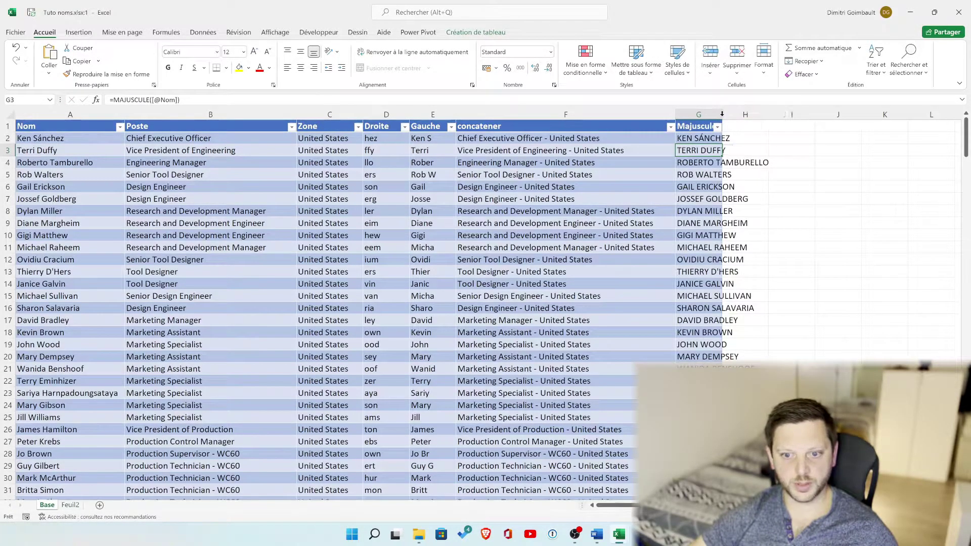
AutoFit column G, select some uppercase names, and drag concatener column F narrower.
double_click(722, 114)
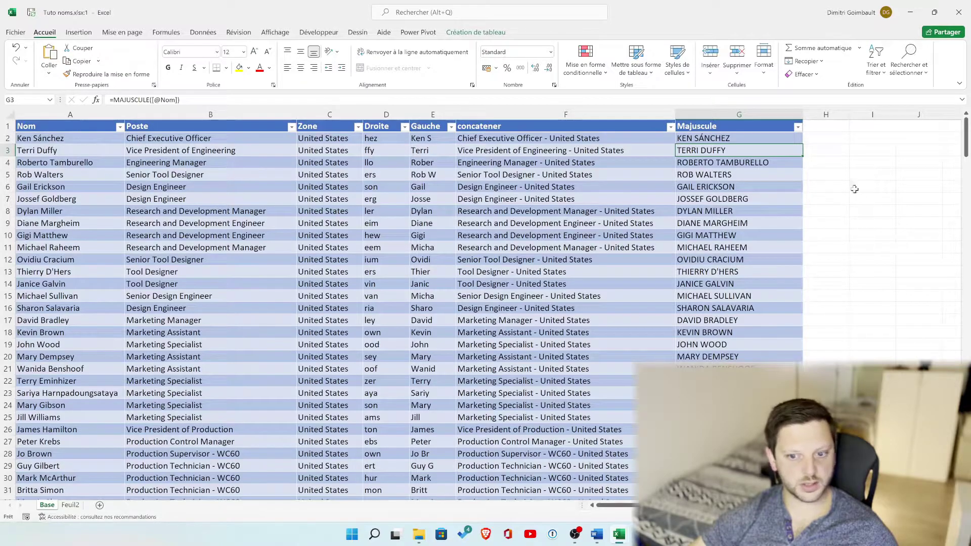
left_click_drag(756, 135, 756, 272)
left_click(754, 246)
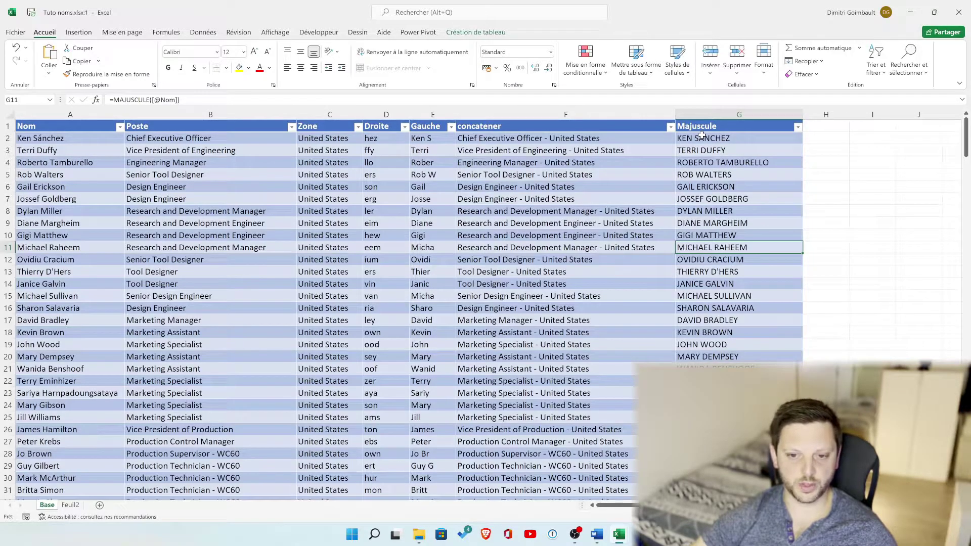
left_click_drag(675, 115, 537, 118)
left_click(680, 127)
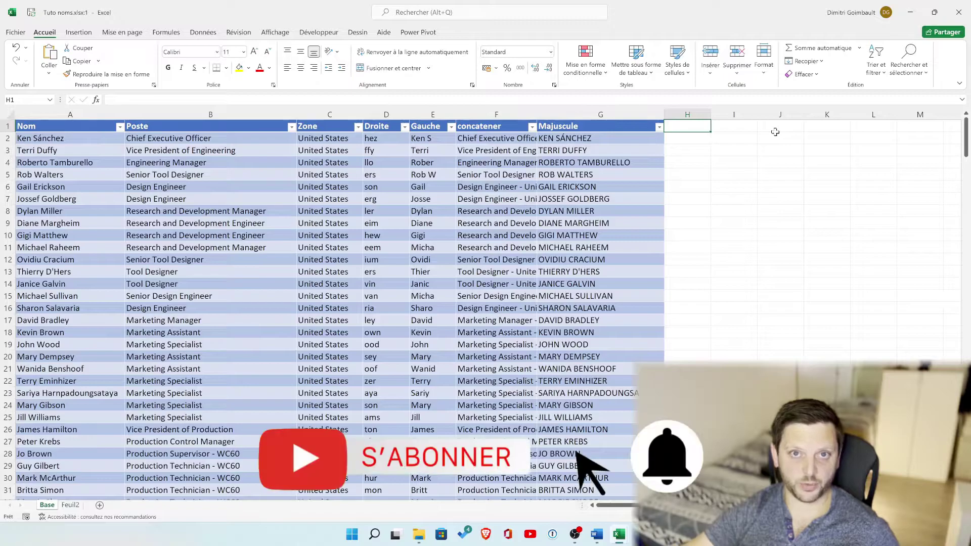
type("Minus")
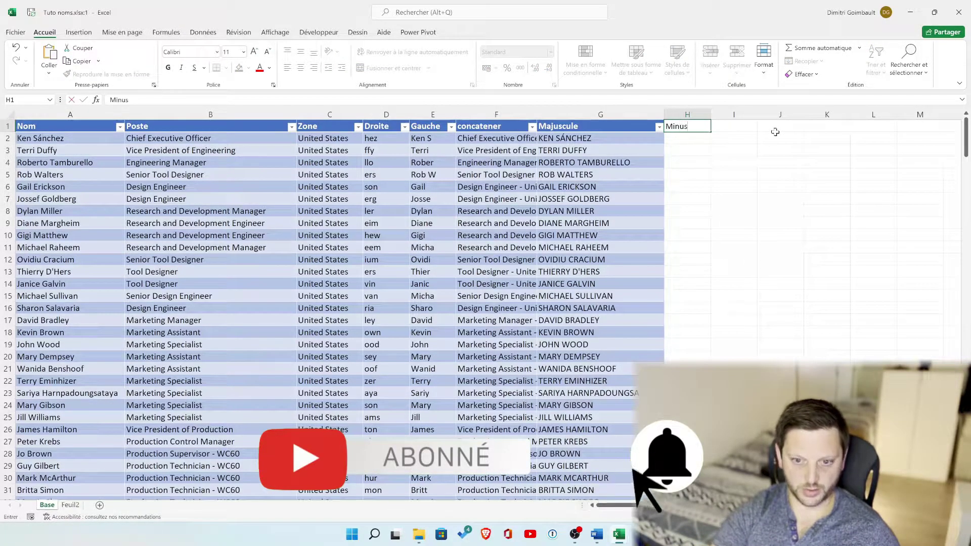
type("cule")
key("ctrl+Return")
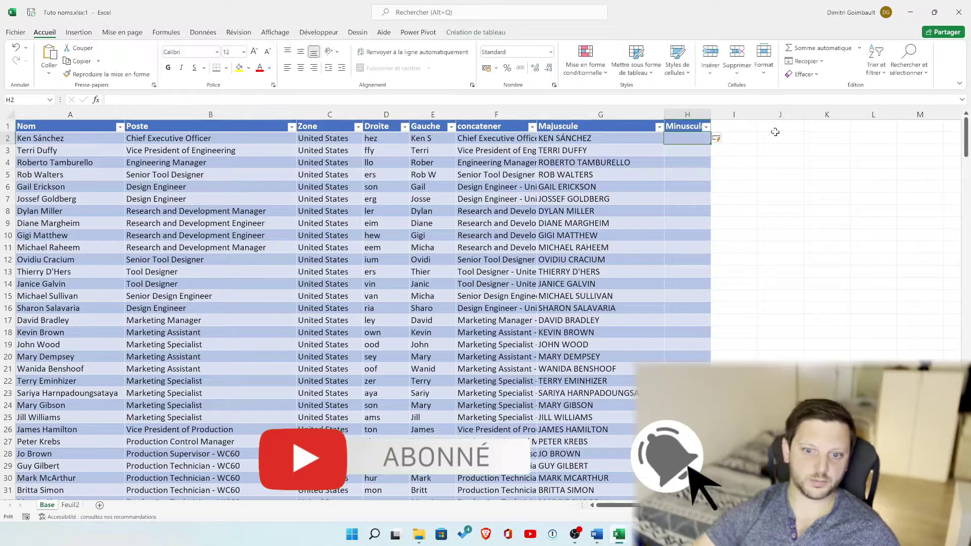
key("Down")
type("=m")
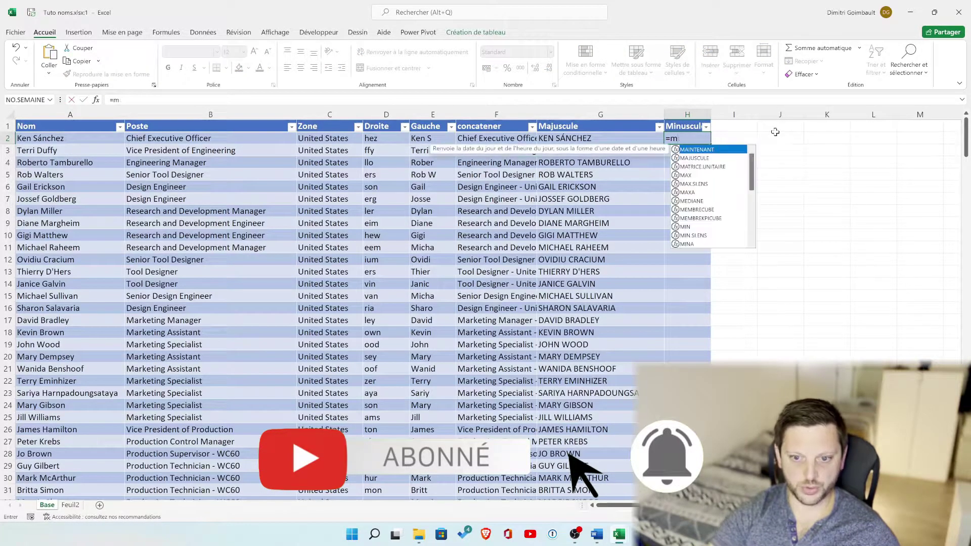
type("inu")
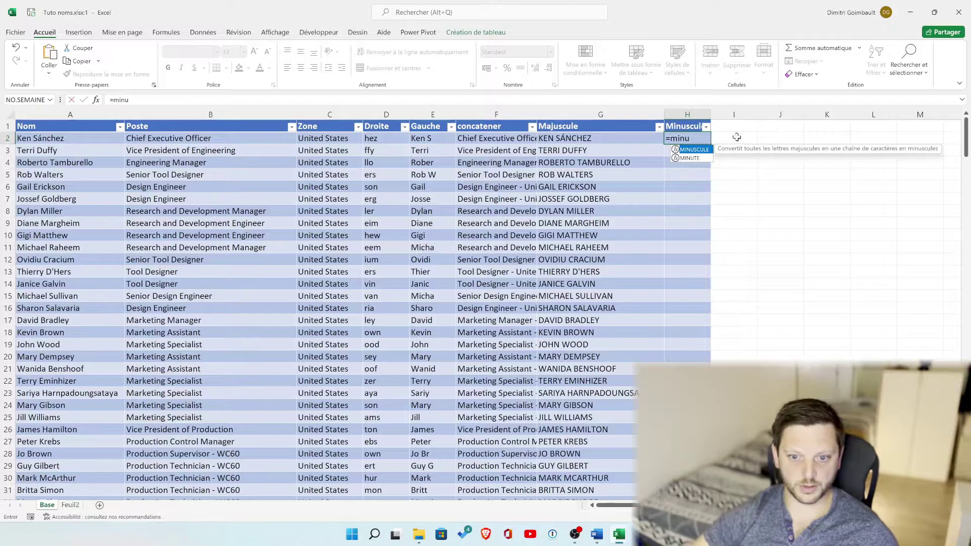
double_click(695, 151)
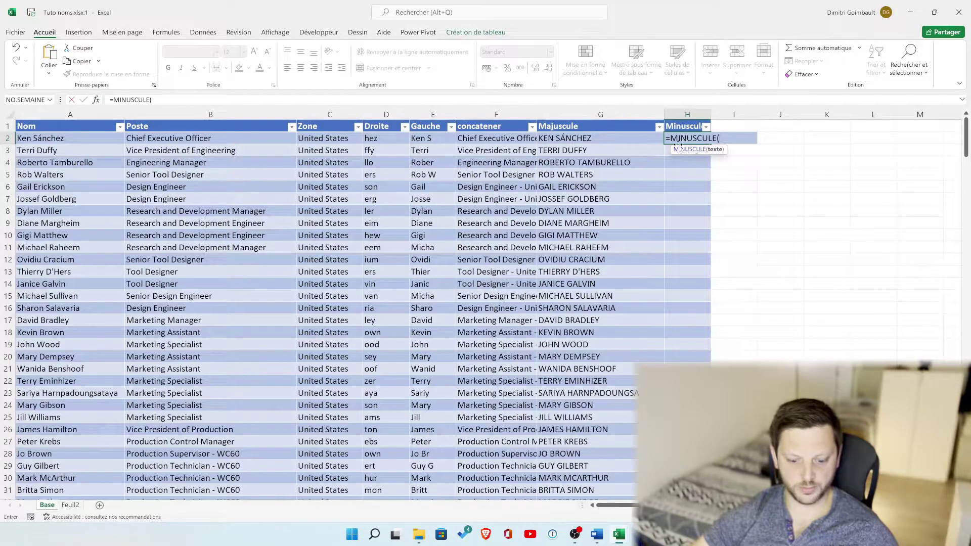
left_click(82, 140)
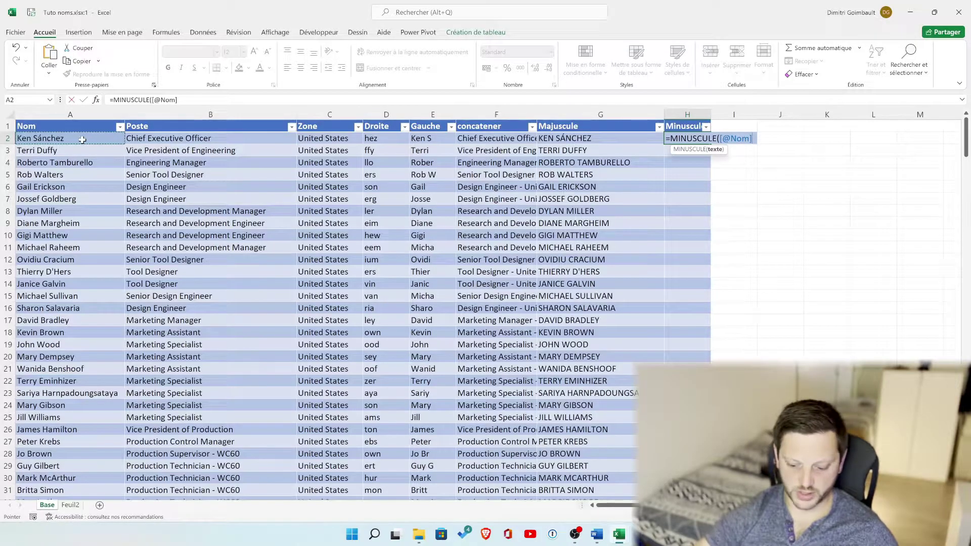
key("Return")
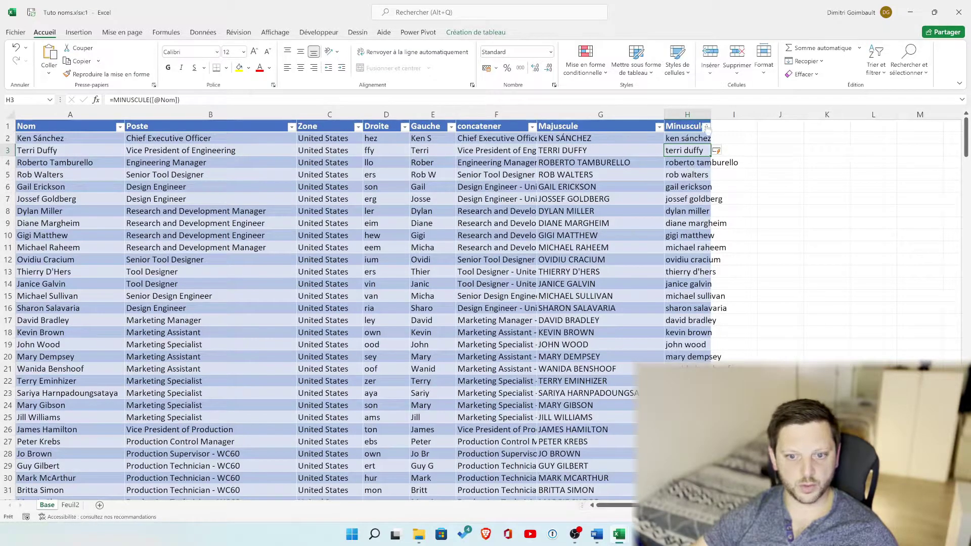
left_click_drag(711, 117, 769, 130)
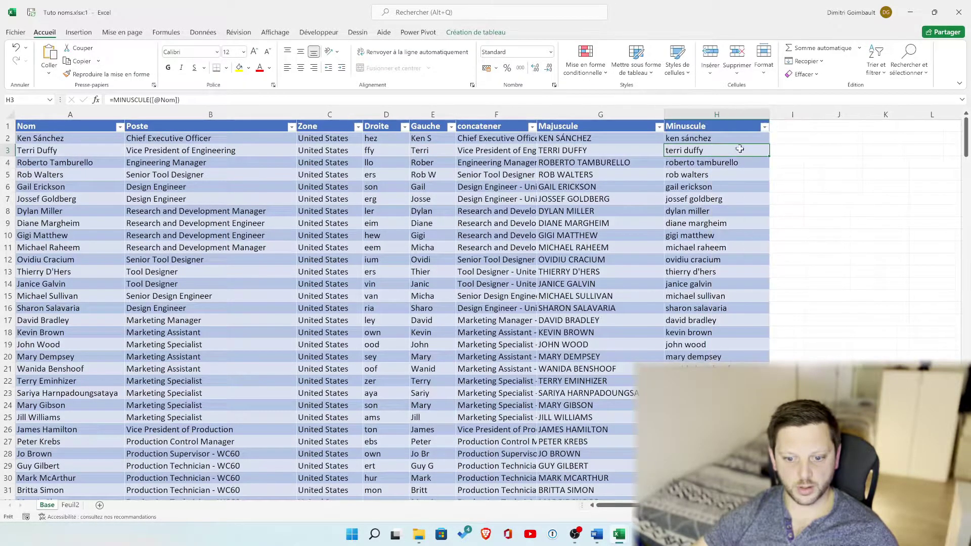
left_click(724, 137)
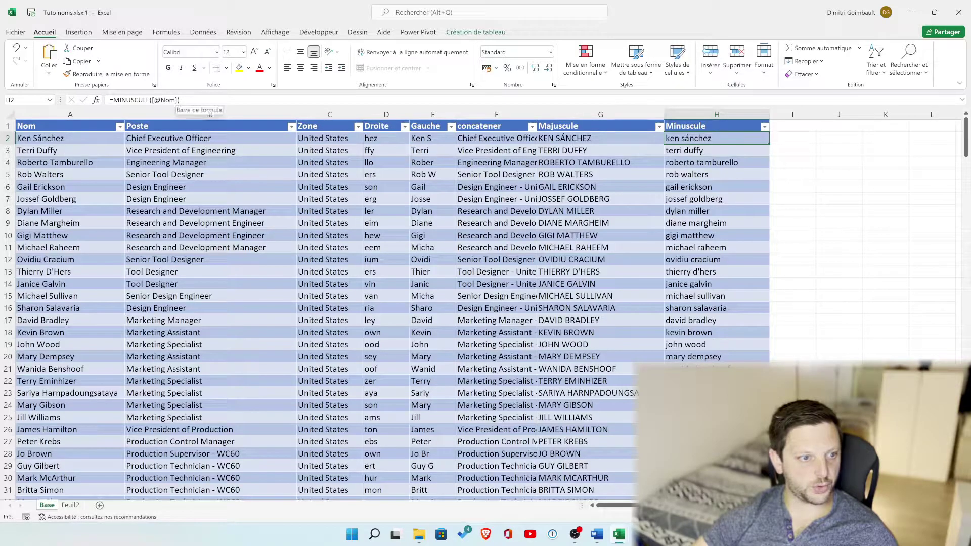
left_click(175, 99)
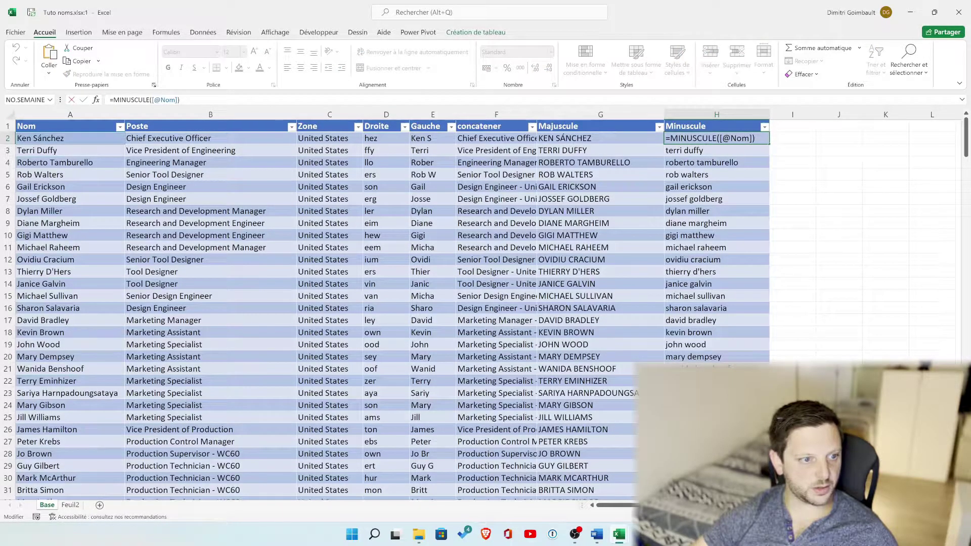
left_click_drag(177, 99, 152, 99)
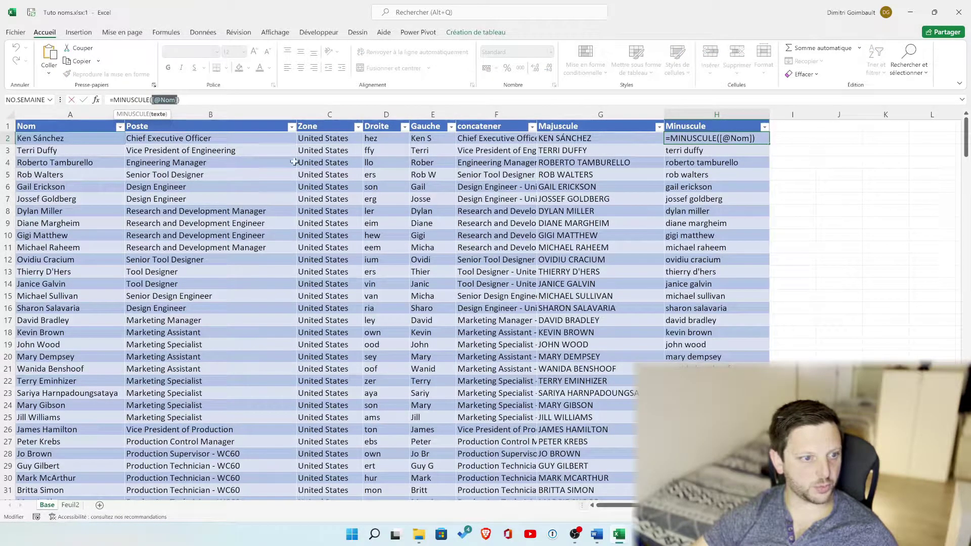
left_click(201, 140)
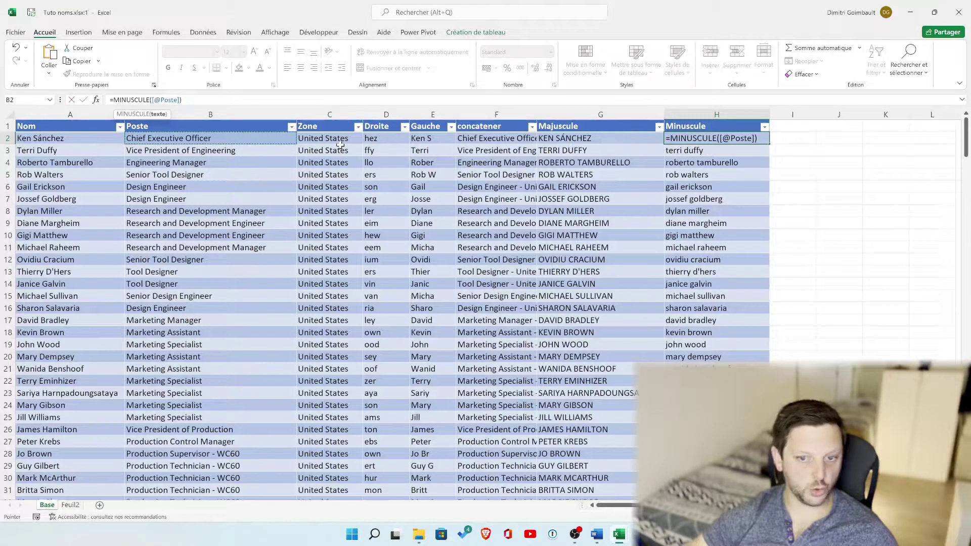
key("Return")
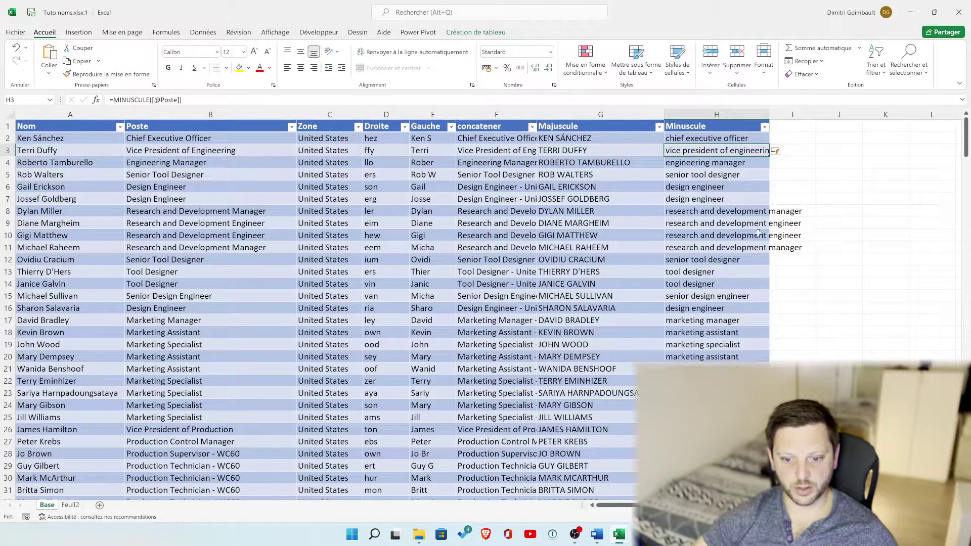
Narrow column G and auto-fit column H to the longest lowercase job title.
left_click_drag(768, 113, 759, 114)
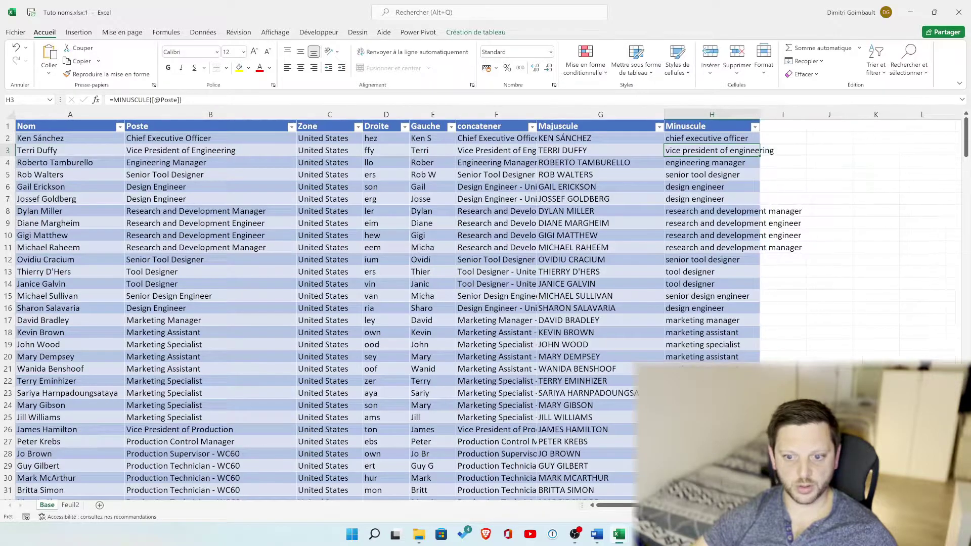
left_click_drag(661, 114, 625, 114)
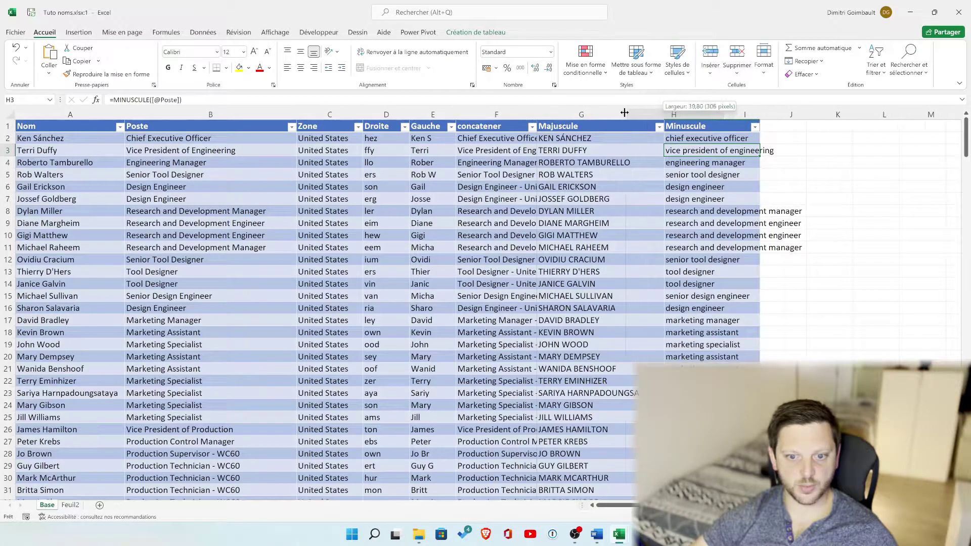
left_click(733, 126)
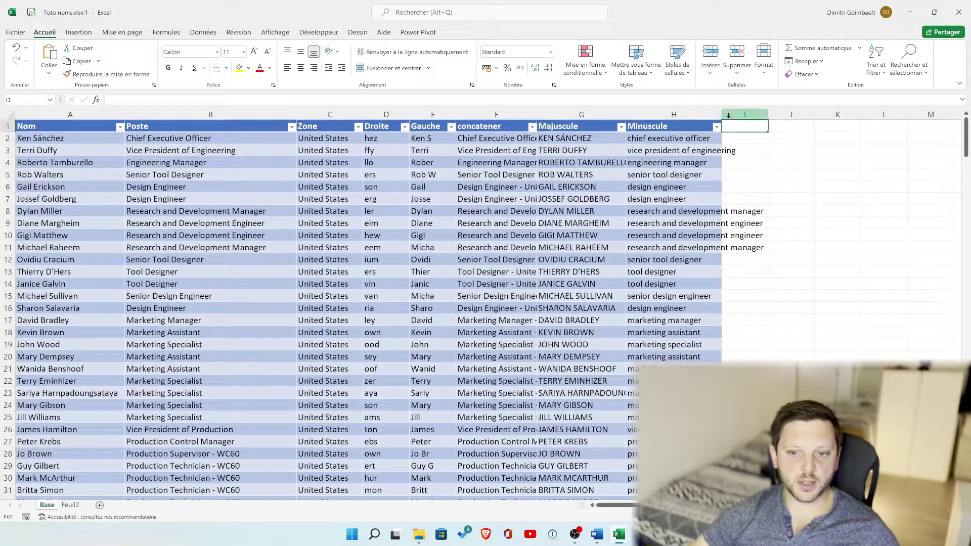
double_click(721, 114)
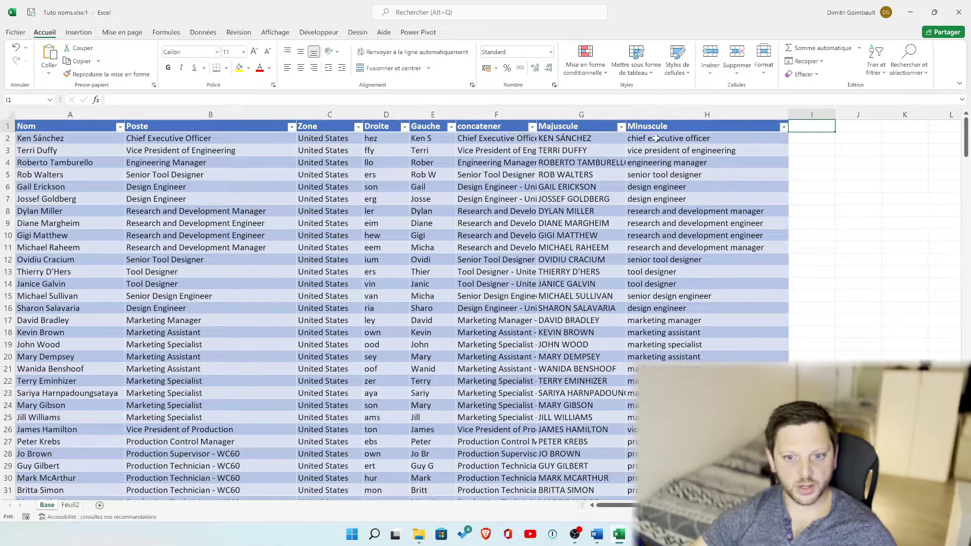
left_click_drag(657, 138, 643, 354)
left_click(685, 233)
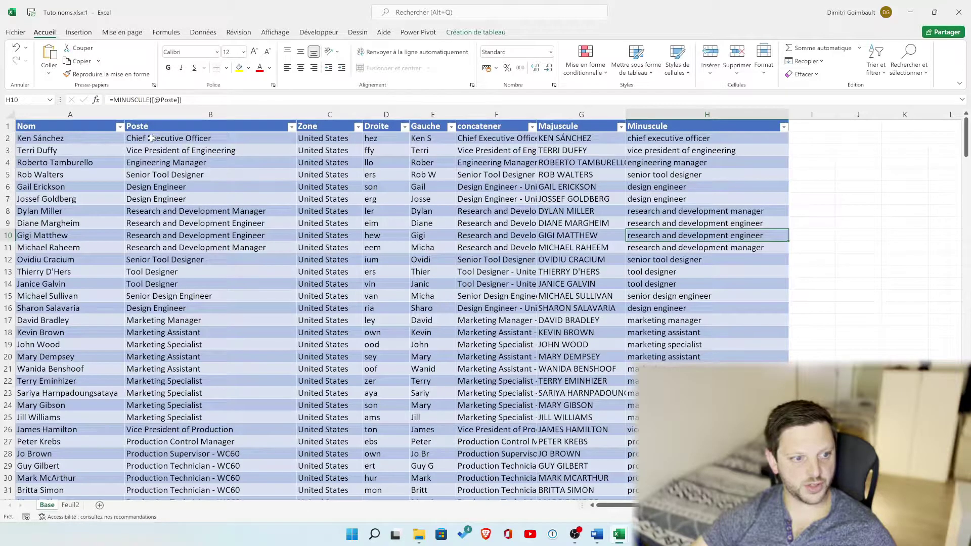
Copy the lowercase titles from H2 downward and paste them back as plain values.
left_click(727, 138)
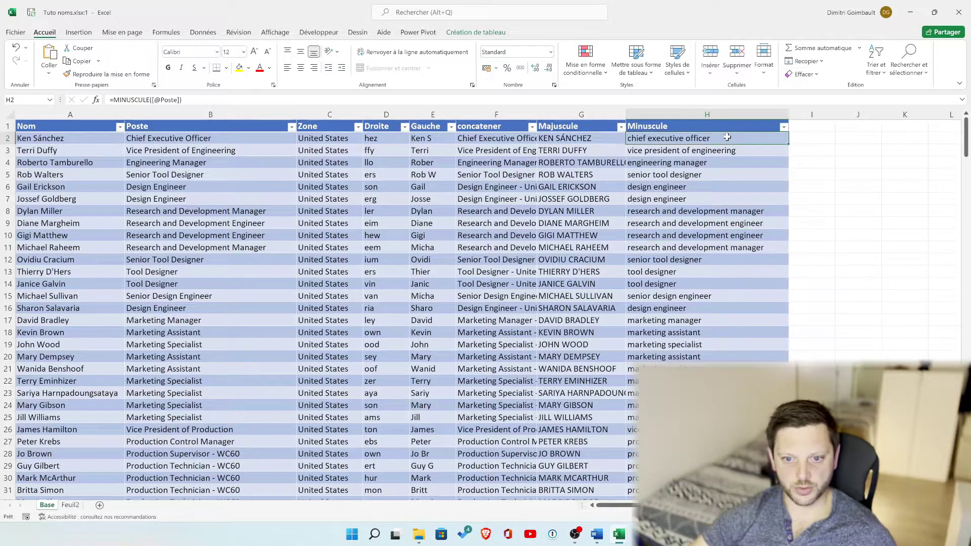
key("ctrl+shift+Down")
key("ctrl+c")
scroll(727, 138, "up", 5)
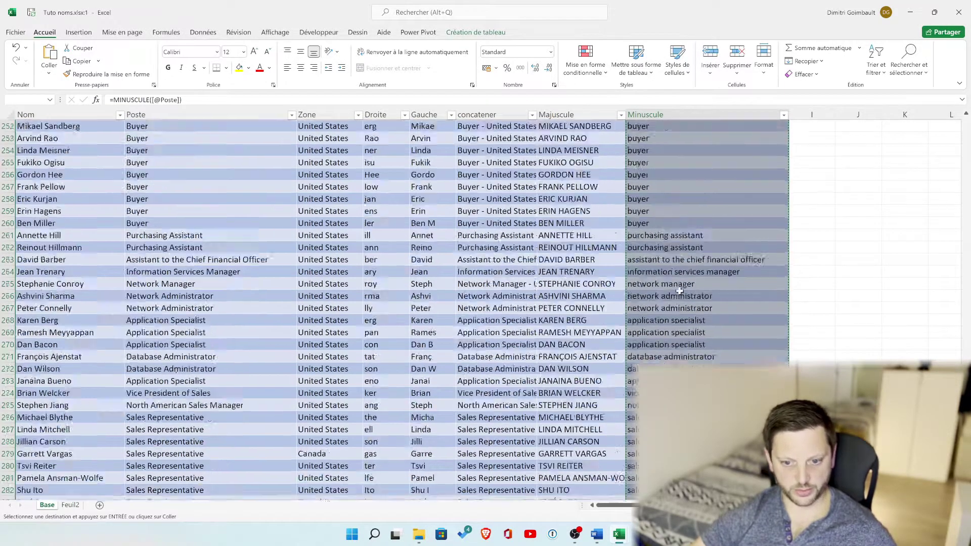
scroll(718, 152, "up", 10)
scroll(708, 177, "up", 10)
scroll(696, 205, "up", 20)
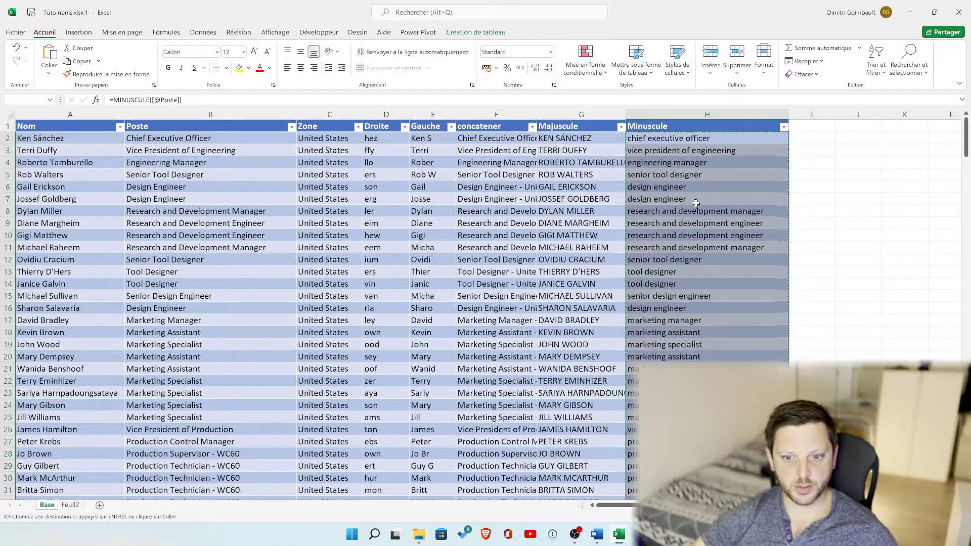
left_click(687, 137)
right_click(687, 136)
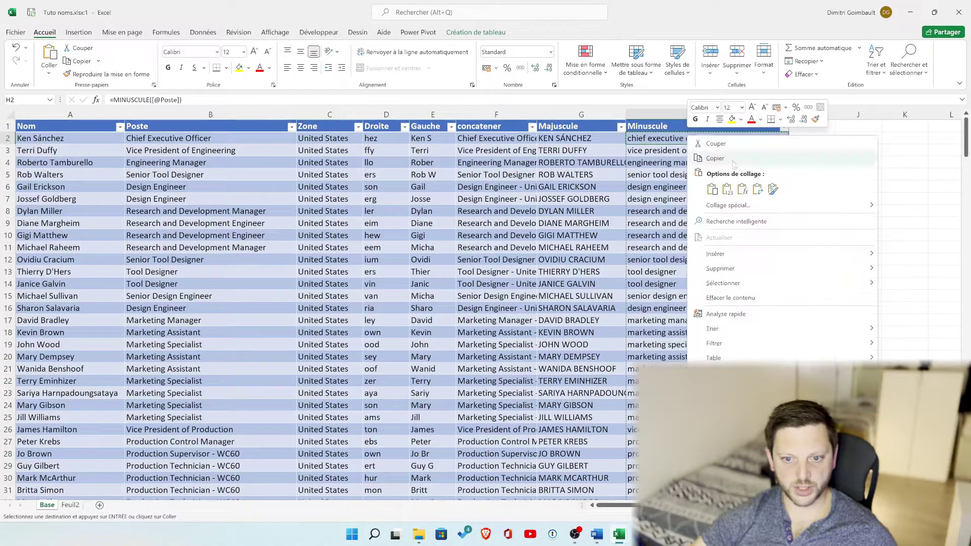
left_click(729, 192)
left_click(708, 210)
Delete the Poste column (B), leaving the concatener column showing #REF! errors.
left_click(187, 108)
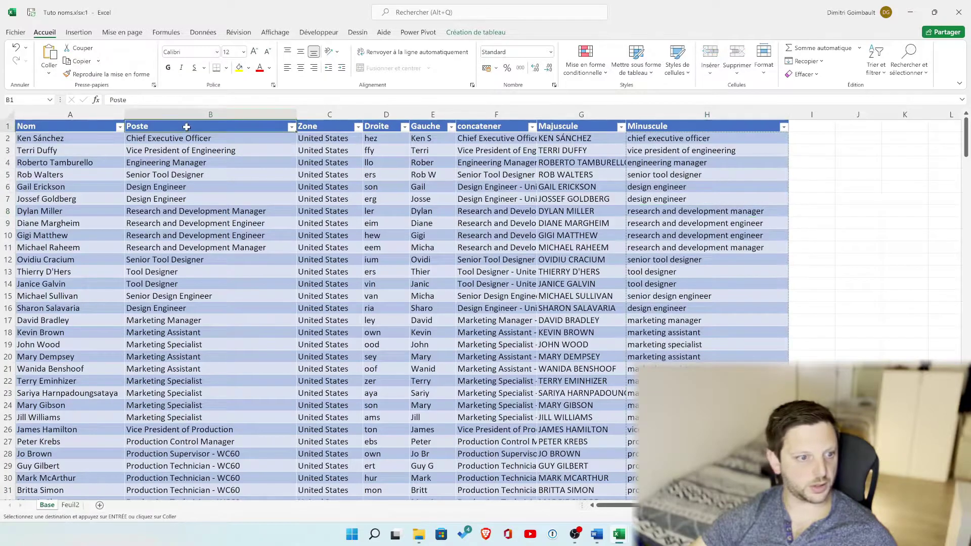
right_click(187, 109)
left_click(230, 218)
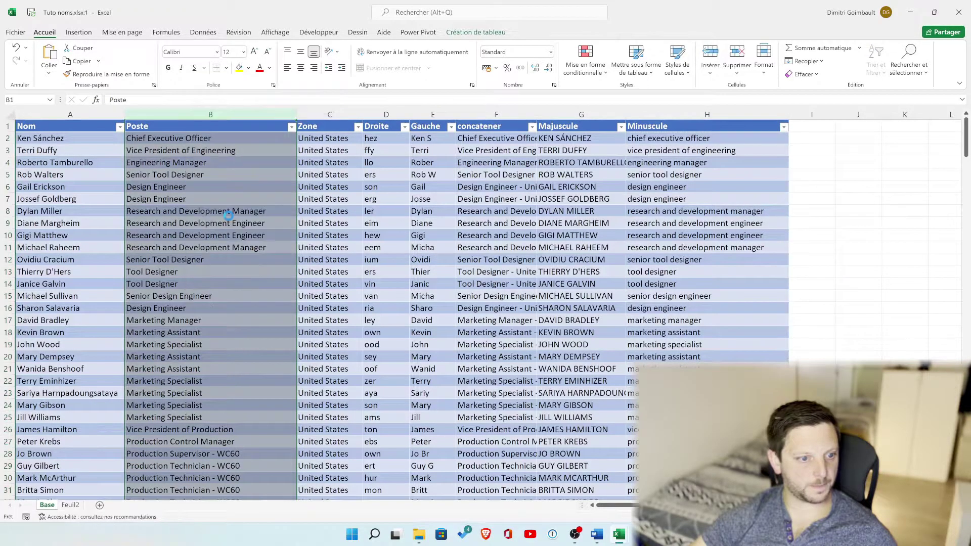
left_click(685, 258)
left_click(486, 137)
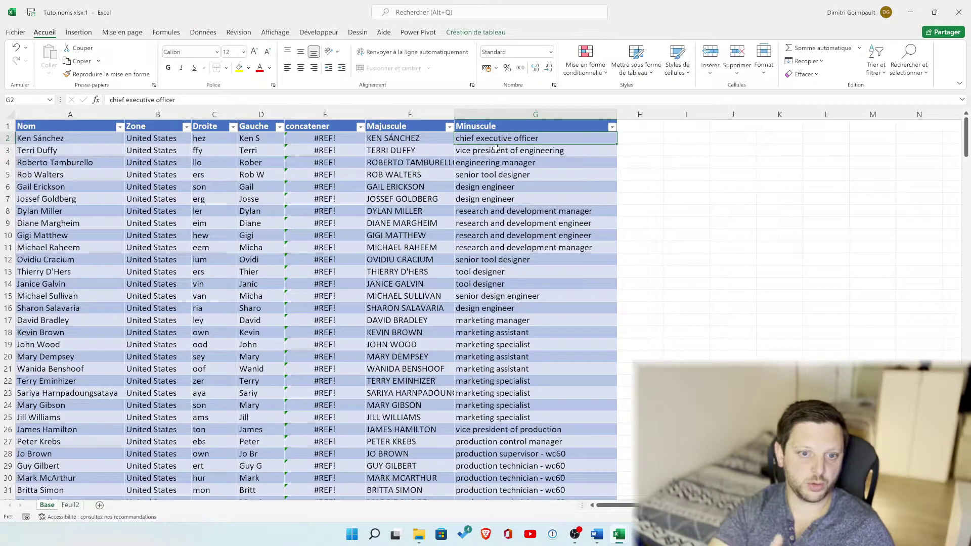
left_click(641, 133)
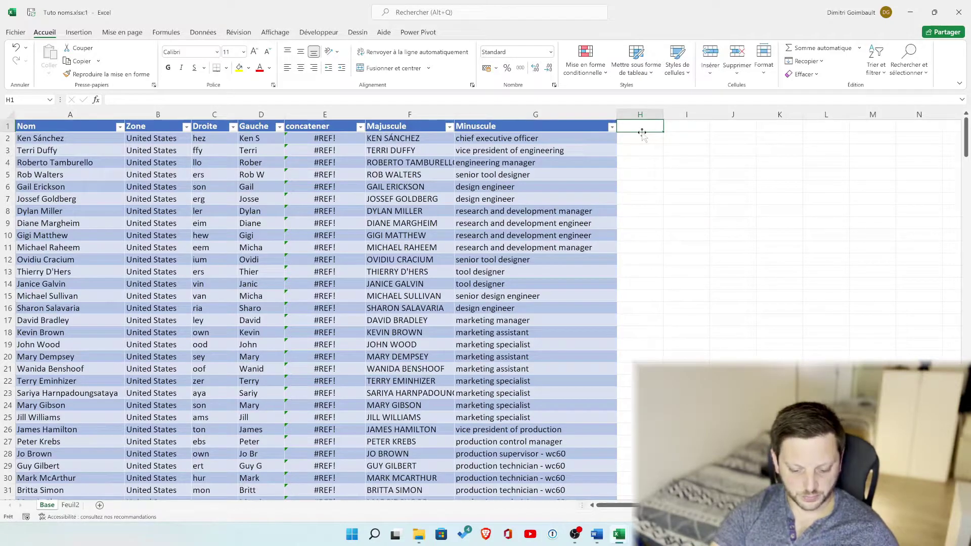
type("Nom")
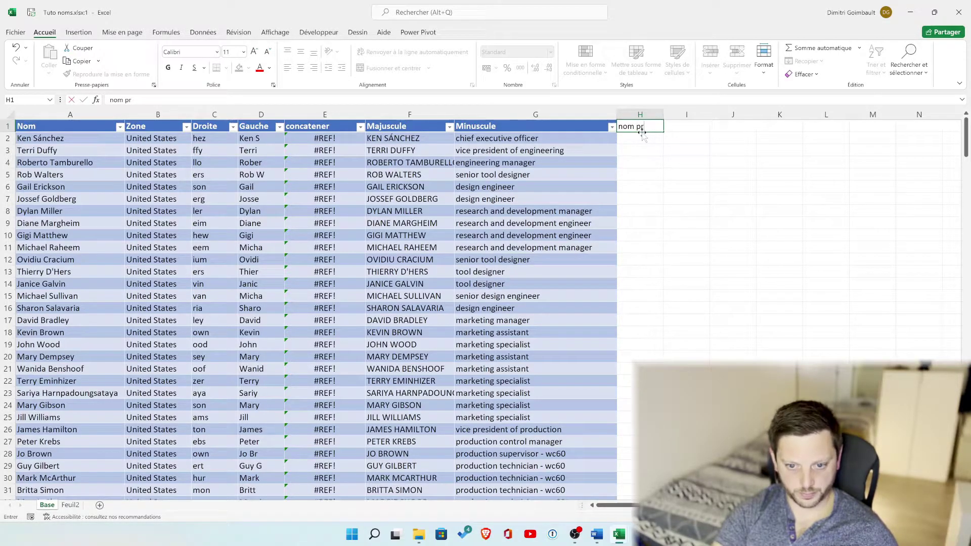
key("Return")
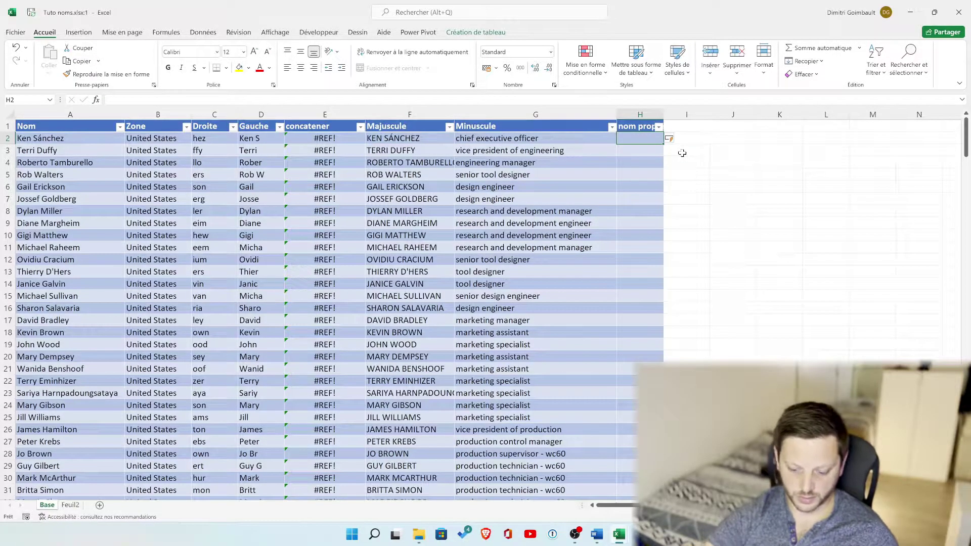
type("=nomp")
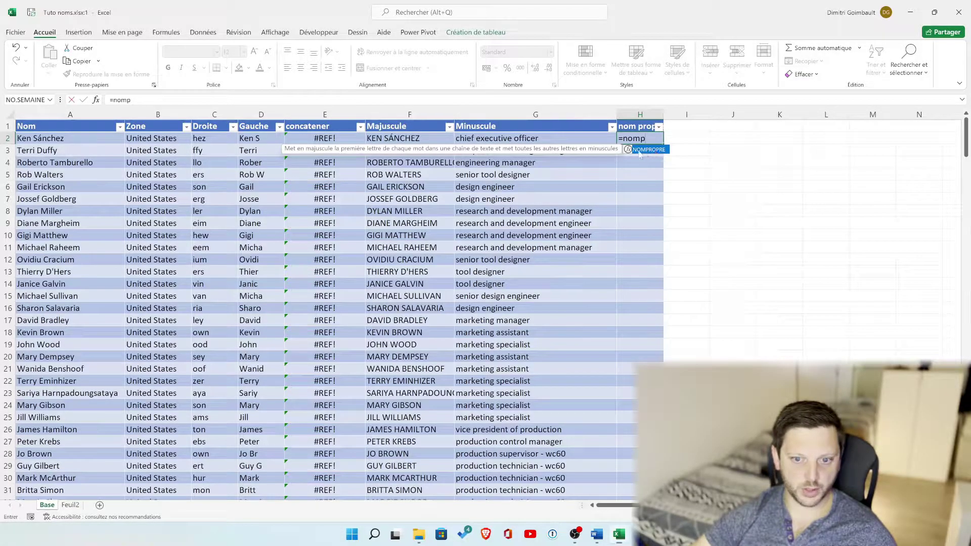
double_click(640, 150)
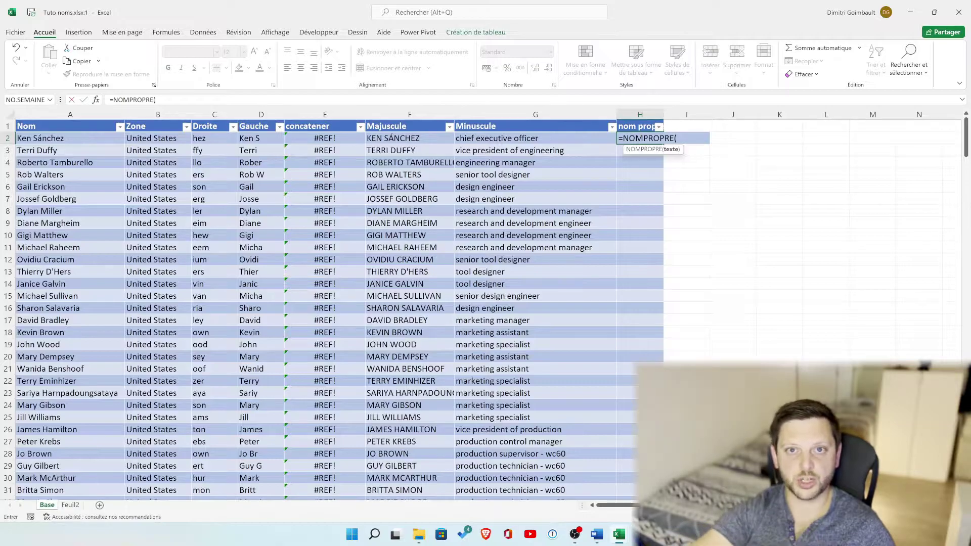
left_click(515, 138)
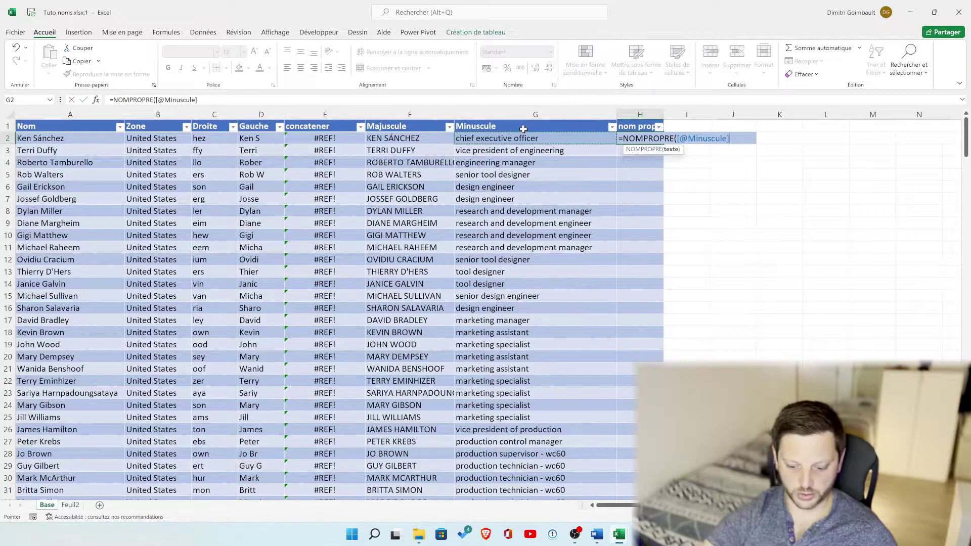
type(")")
key("Return")
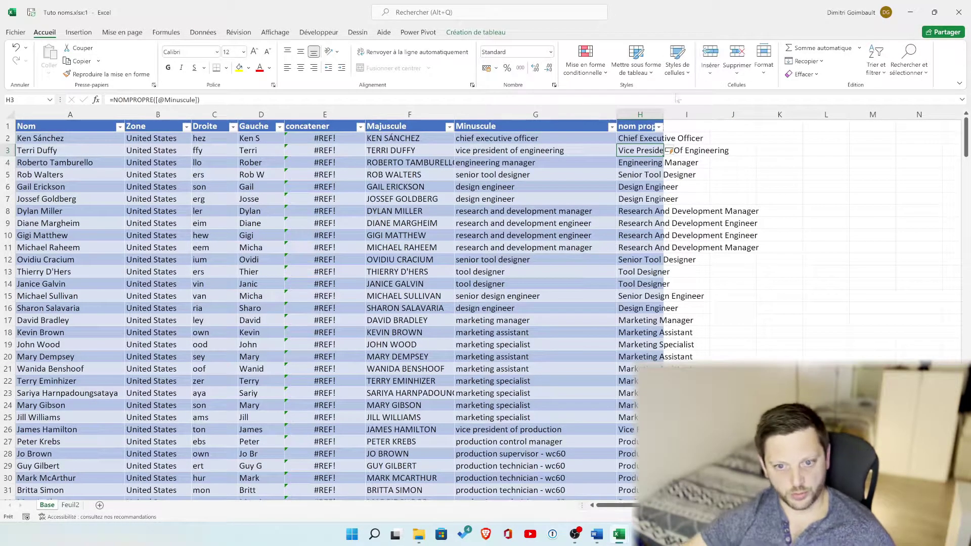
Widen the nom propre column to fit the titles and narrow the Minuscule column.
left_click_drag(664, 114, 761, 136)
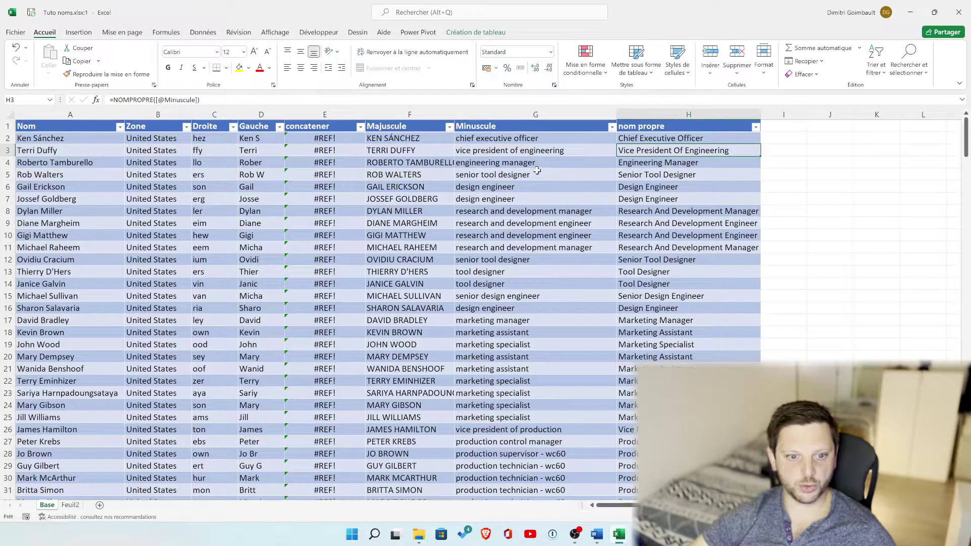
left_click_drag(760, 116, 760, 116)
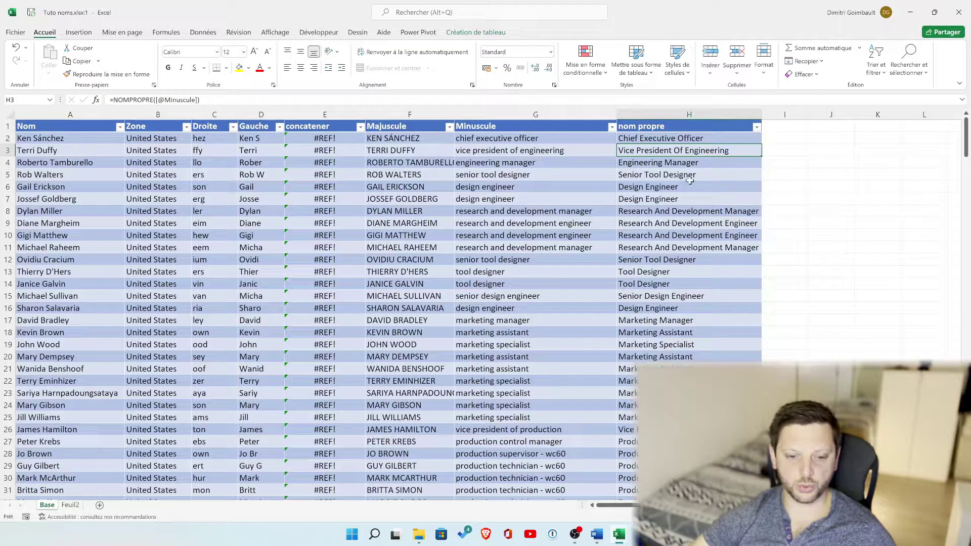
left_click_drag(617, 114, 597, 114)
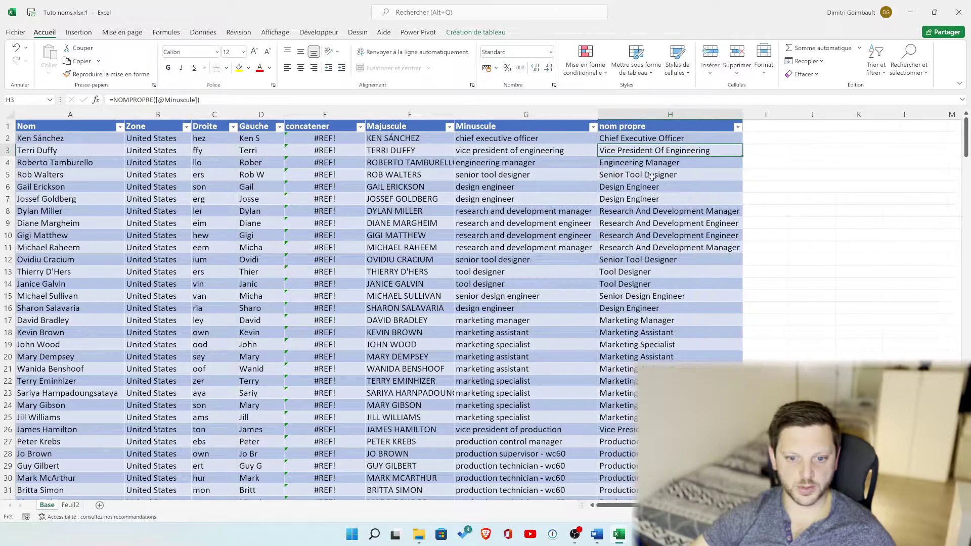
left_click(765, 126)
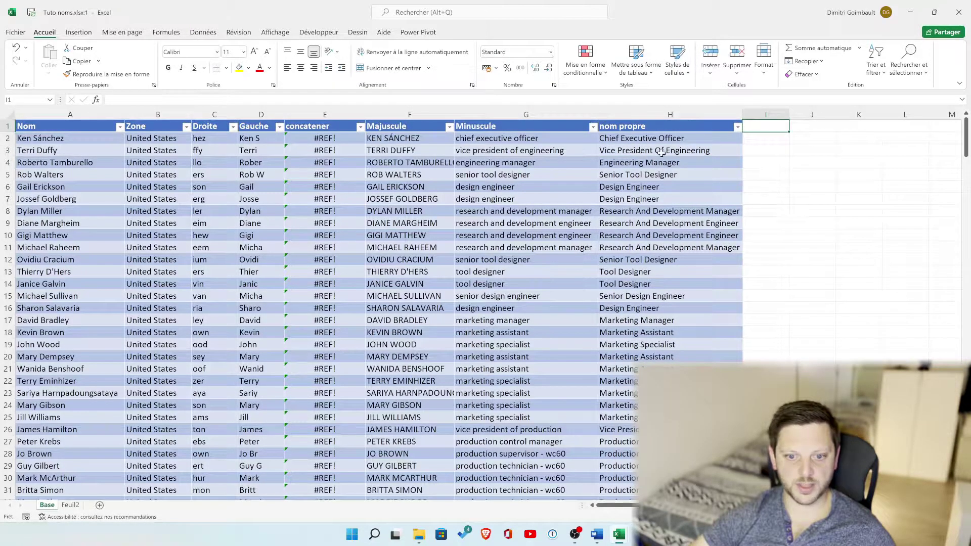
left_click(651, 140)
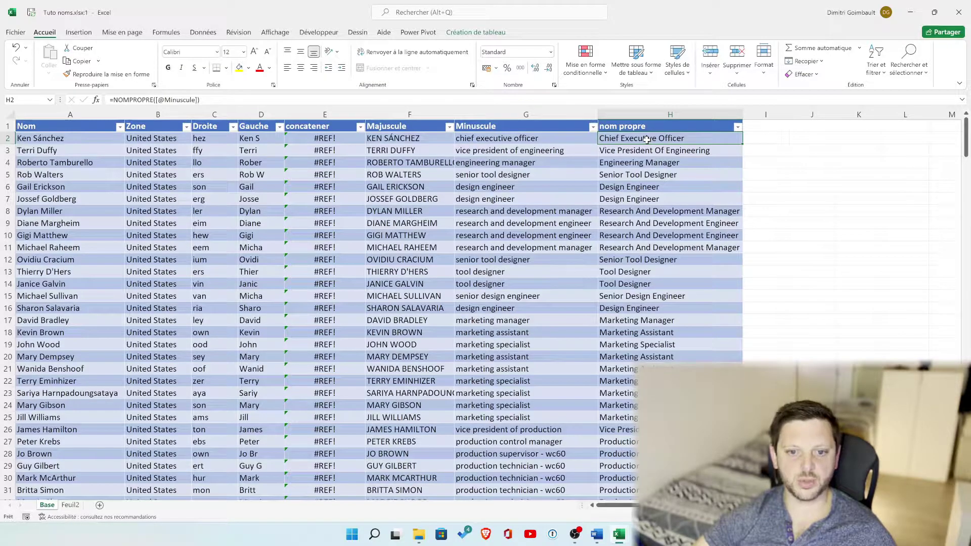
left_click(755, 126)
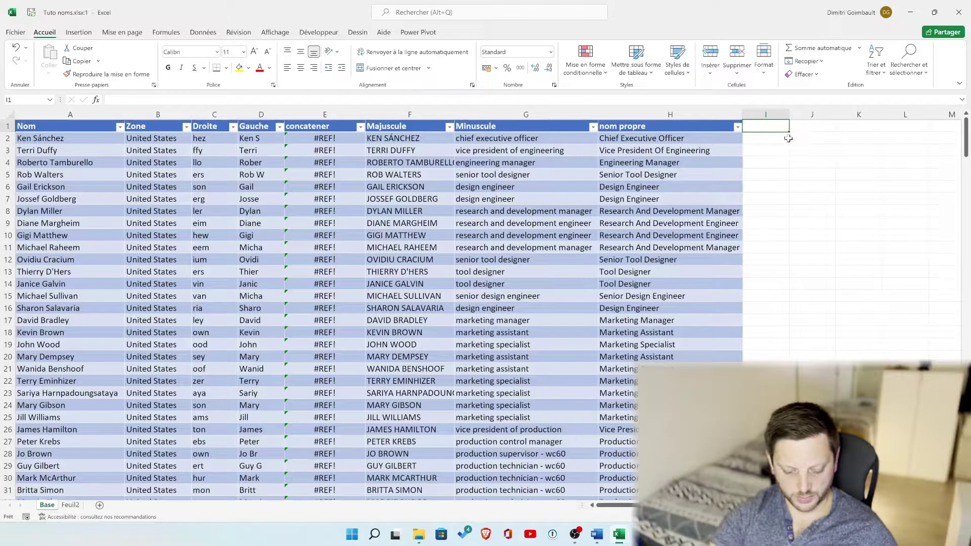
type("caractère")
key("Return")
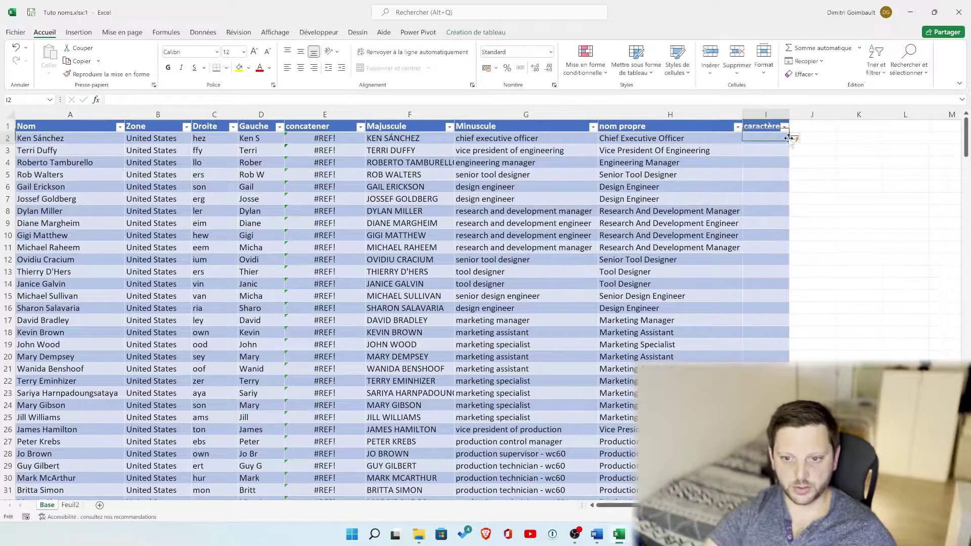
type("=")
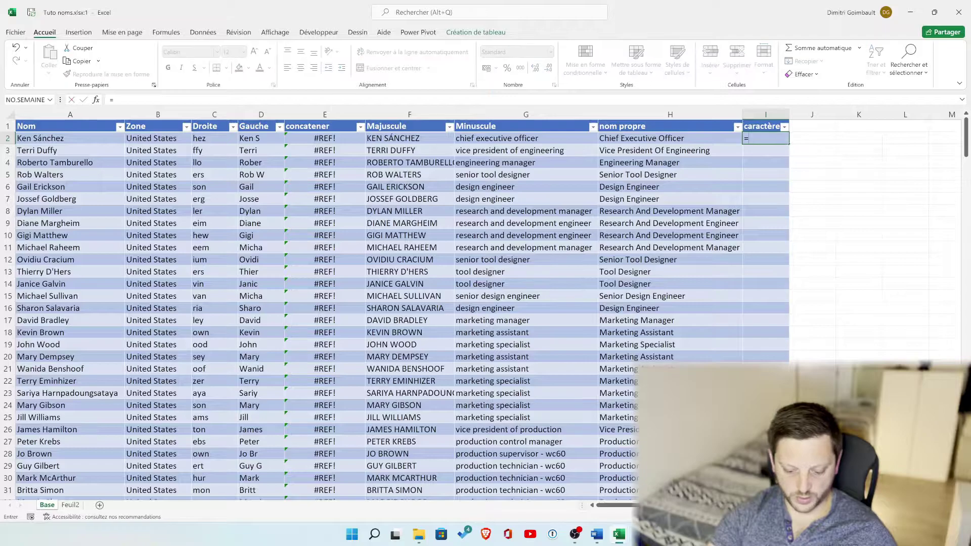
type("nbcar")
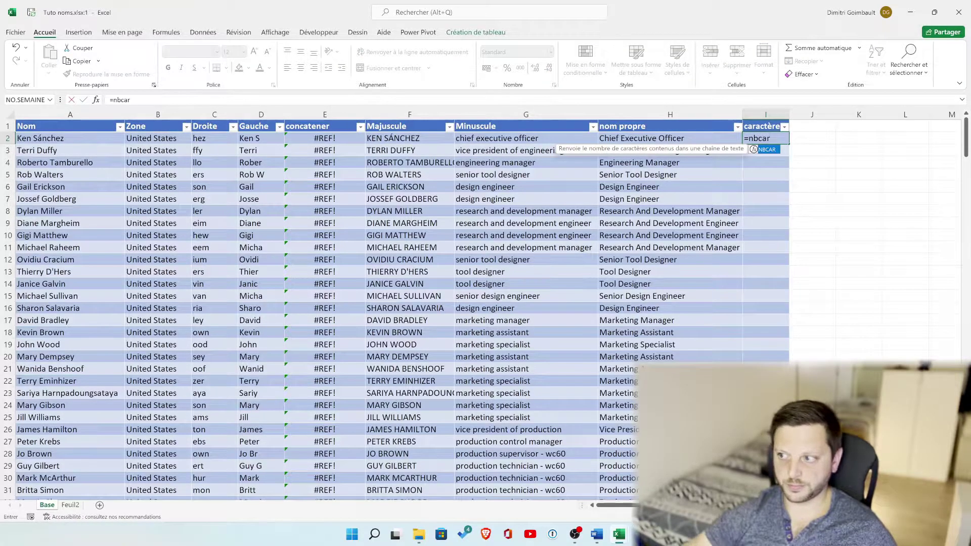
double_click(767, 149)
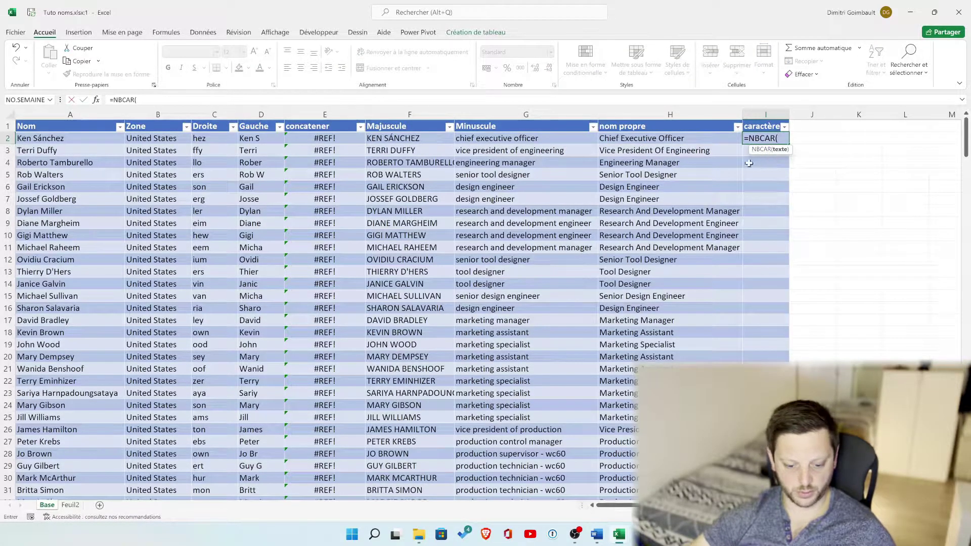
left_click(74, 141)
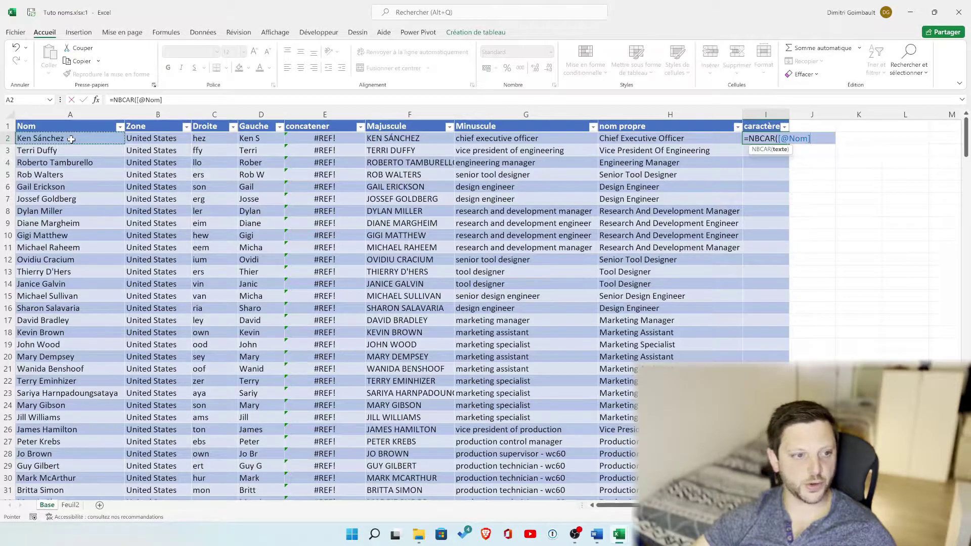
key("Return")
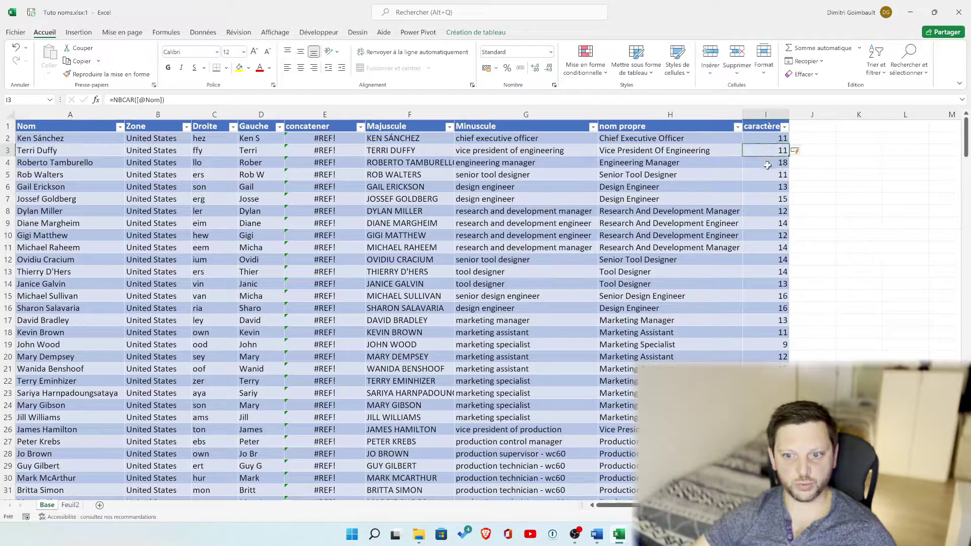
Verify the character counts against names such as A4 (18) and A19 (9).
left_click(764, 143)
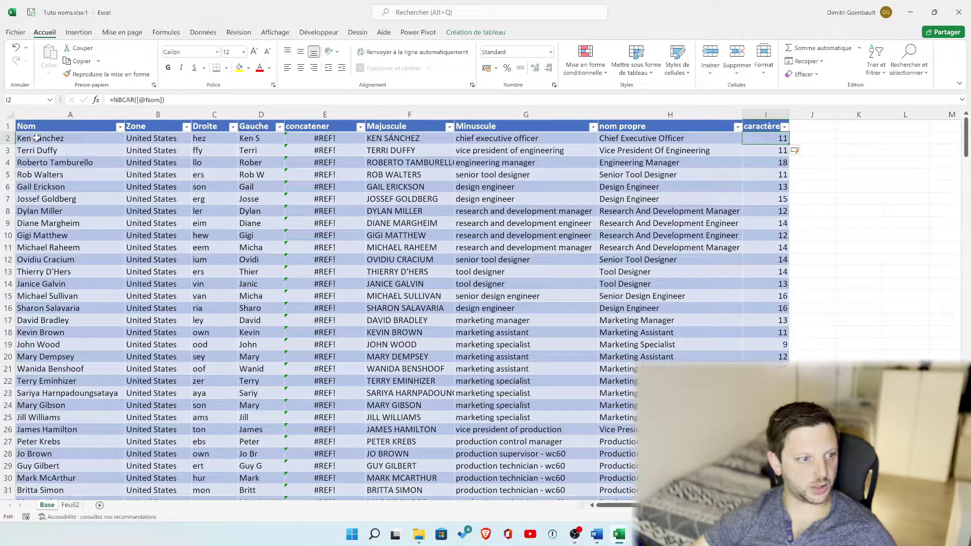
left_click(52, 138)
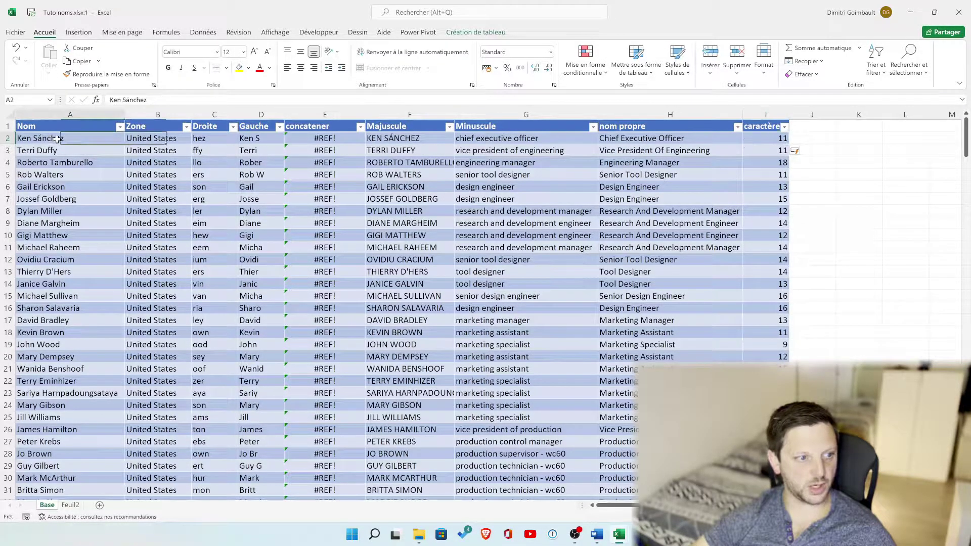
left_click(82, 167)
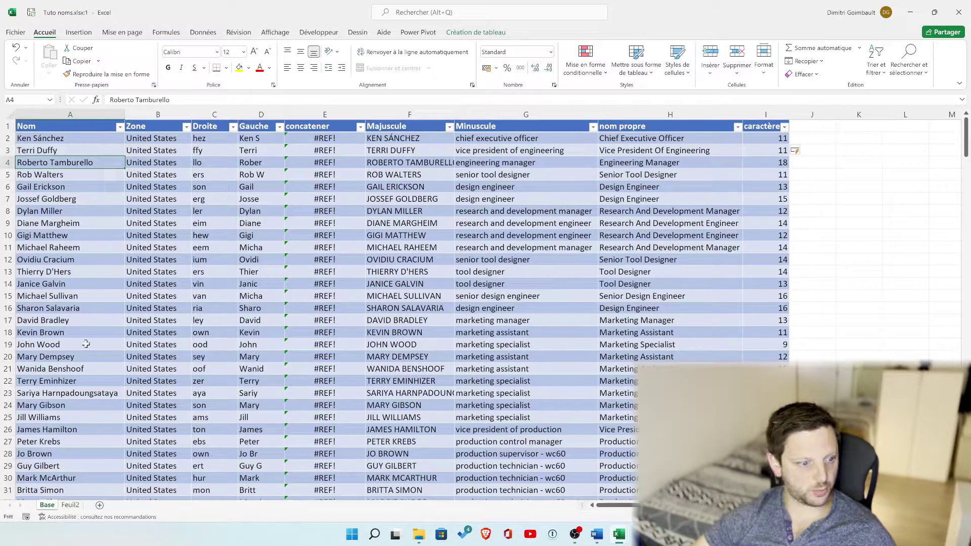
left_click(67, 343)
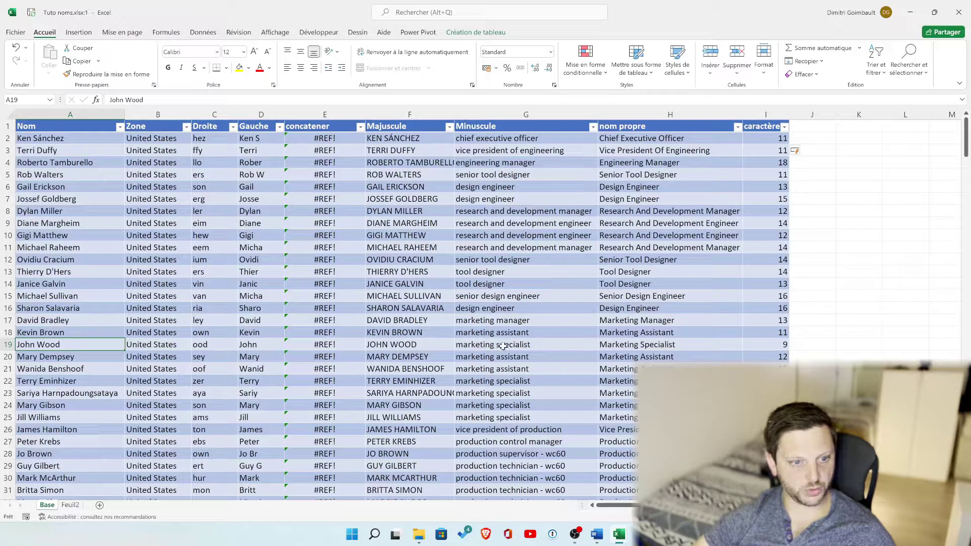
scroll(488, 349, "down", 1)
scroll(496, 347, "down", 2)
scroll(506, 344, "up", 3)
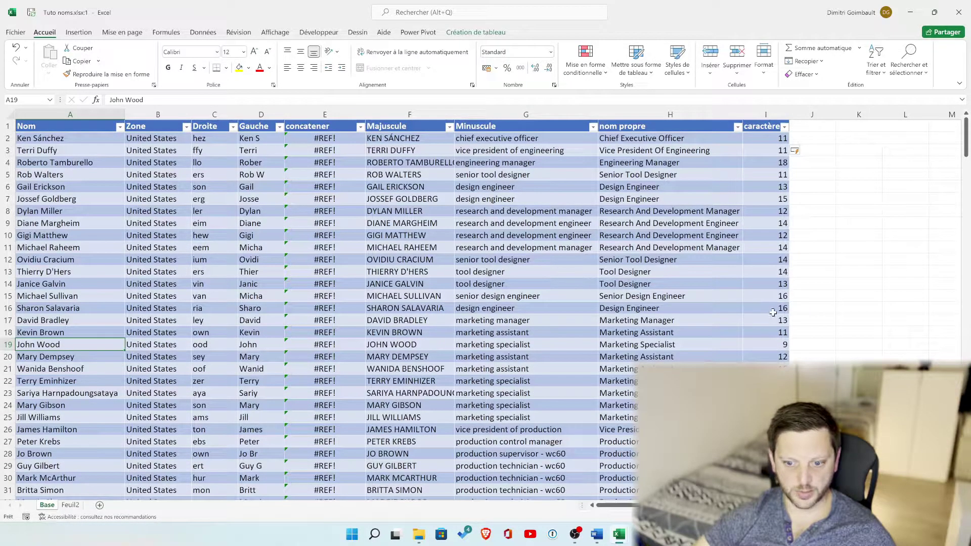
scroll(773, 313, "down", 4)
scroll(772, 334, "up", 4)
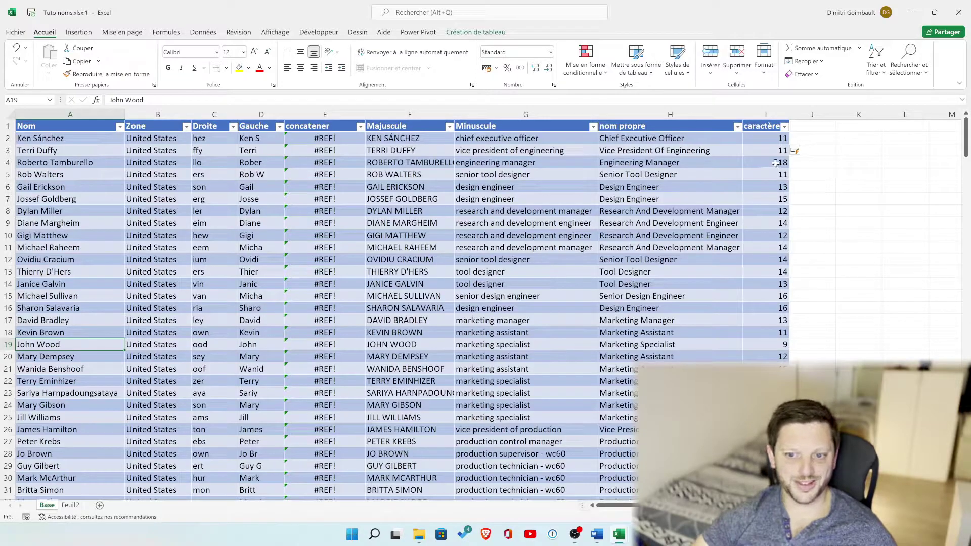
left_click(762, 141)
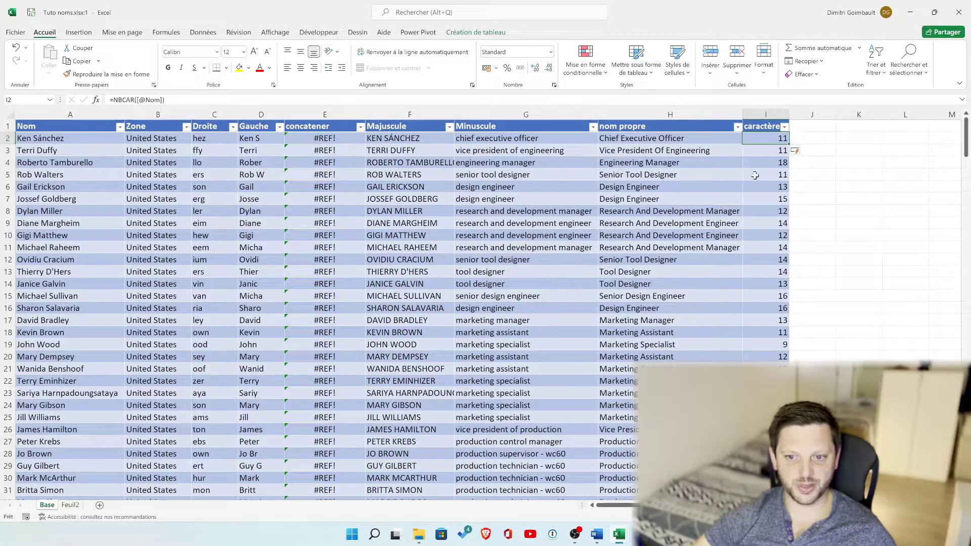
left_click(804, 124)
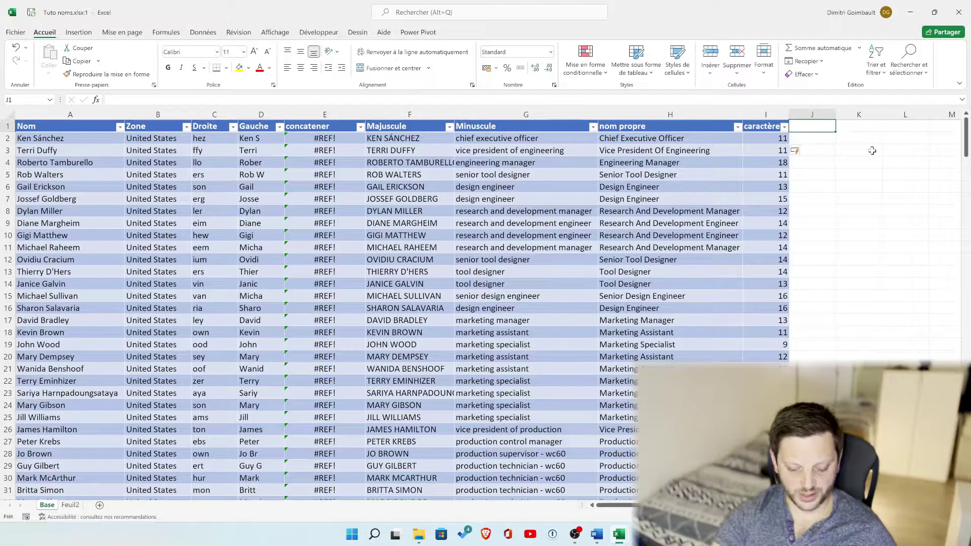
type("recherche")
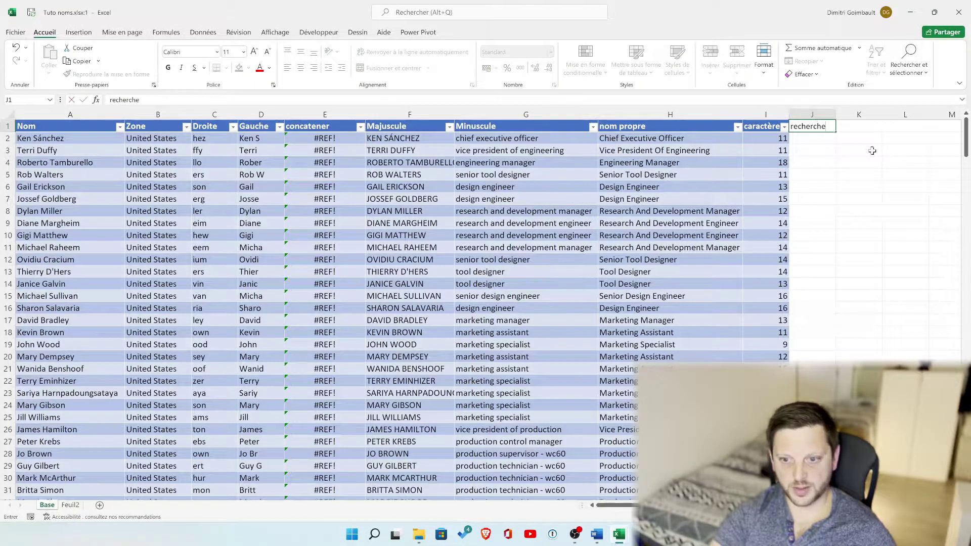
key("Return")
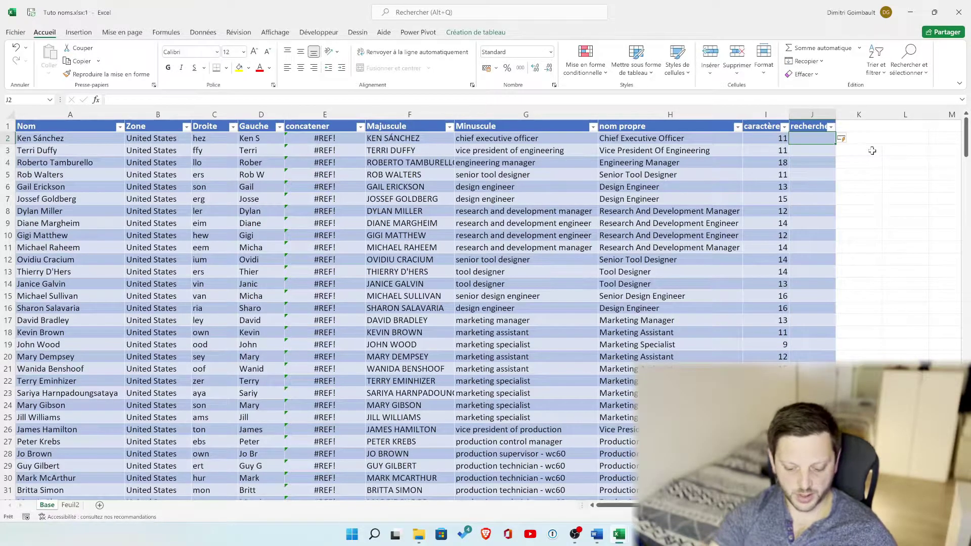
type("=cherche")
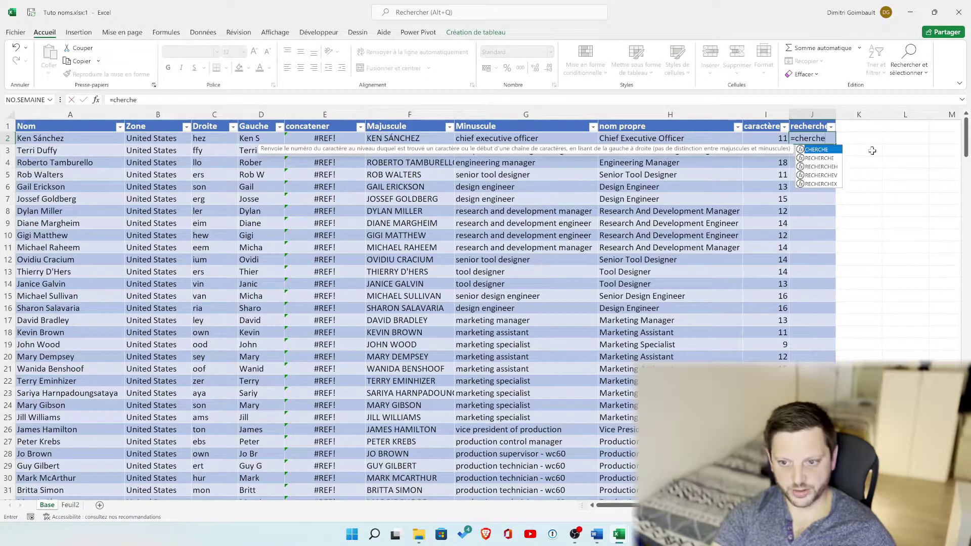
type("(")
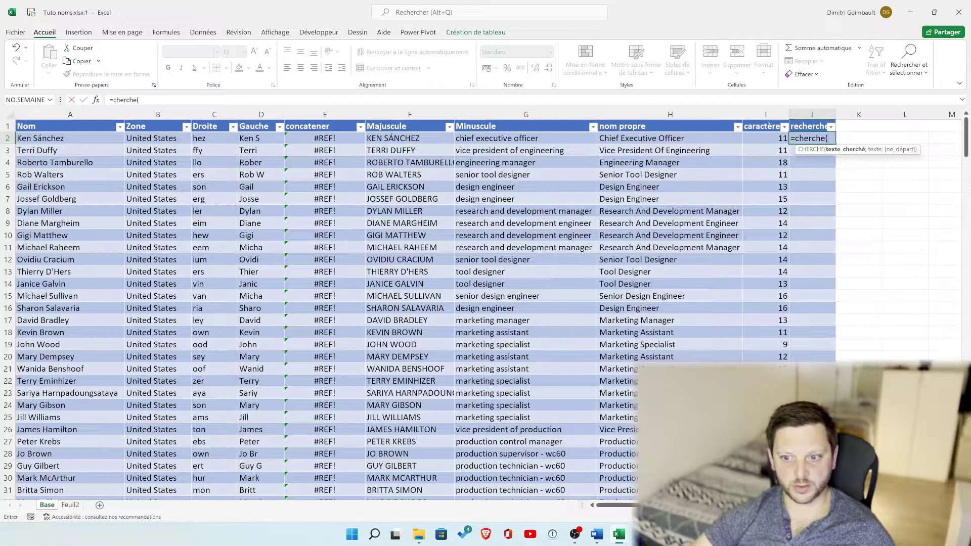
key("F2")
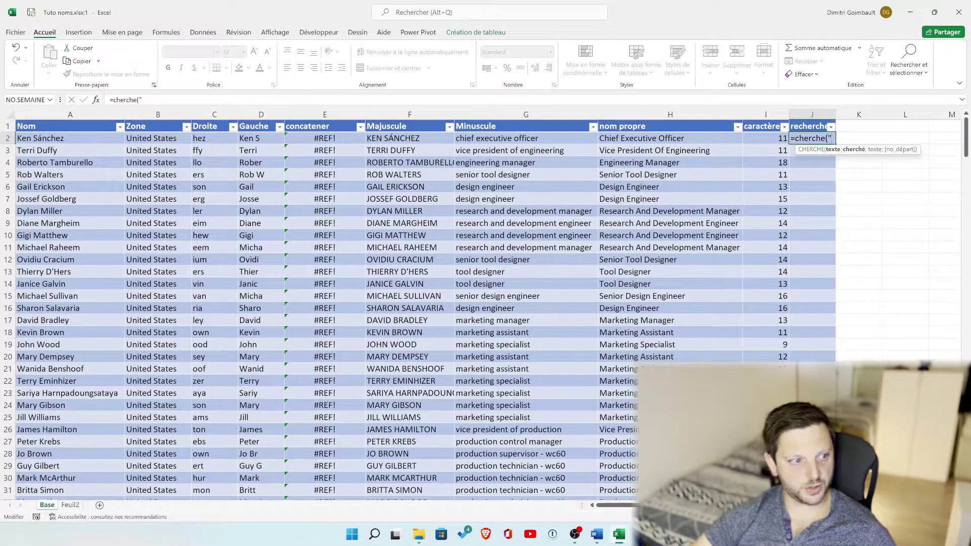
type("E")
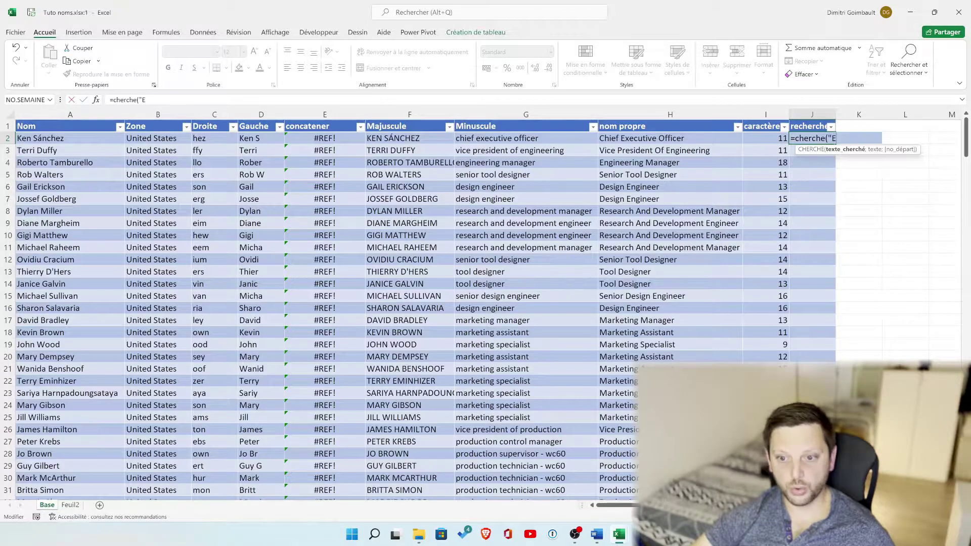
key("BackSpace")
type("e")
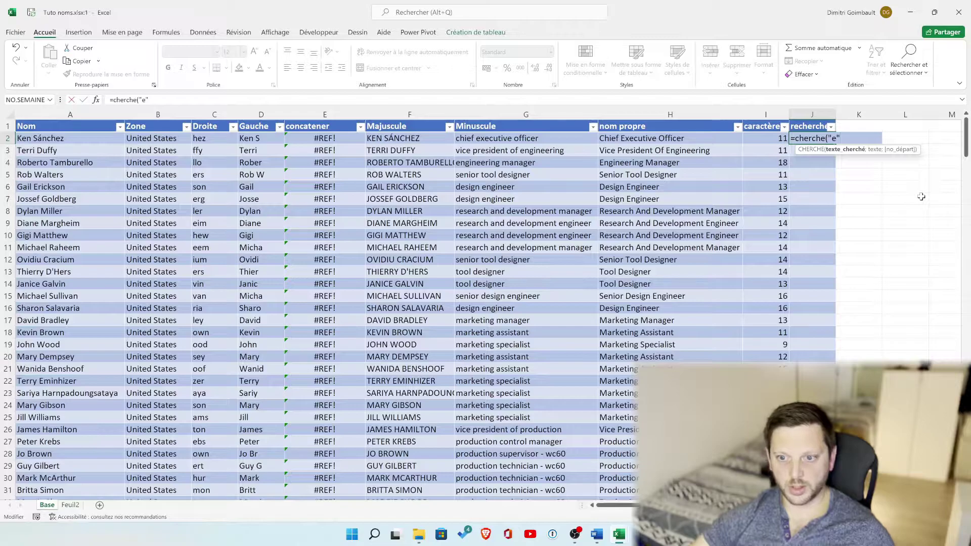
type("\";")
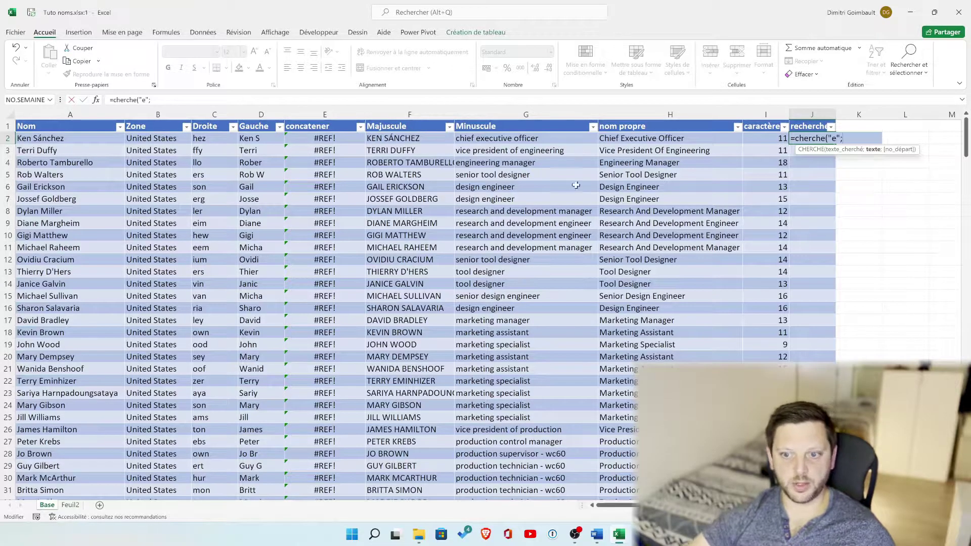
left_click(83, 138)
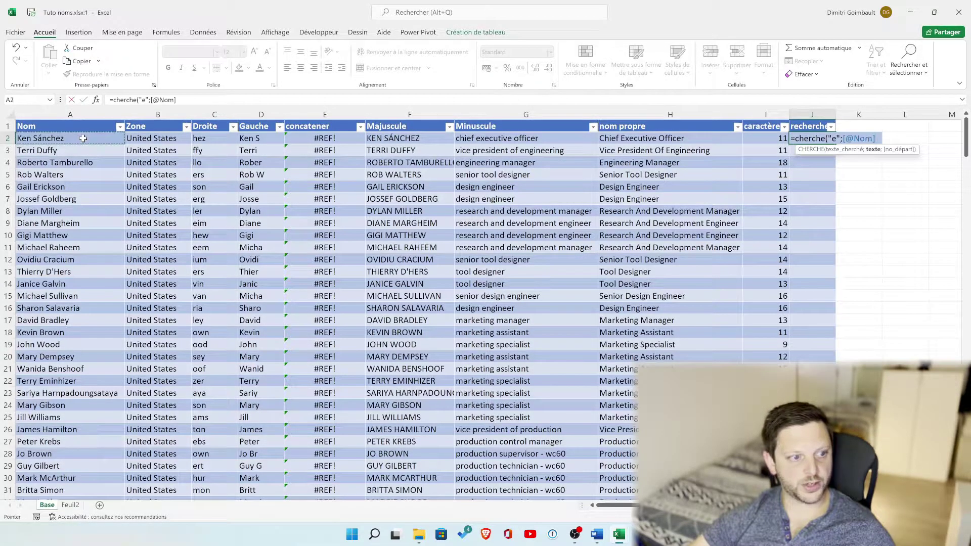
type(")")
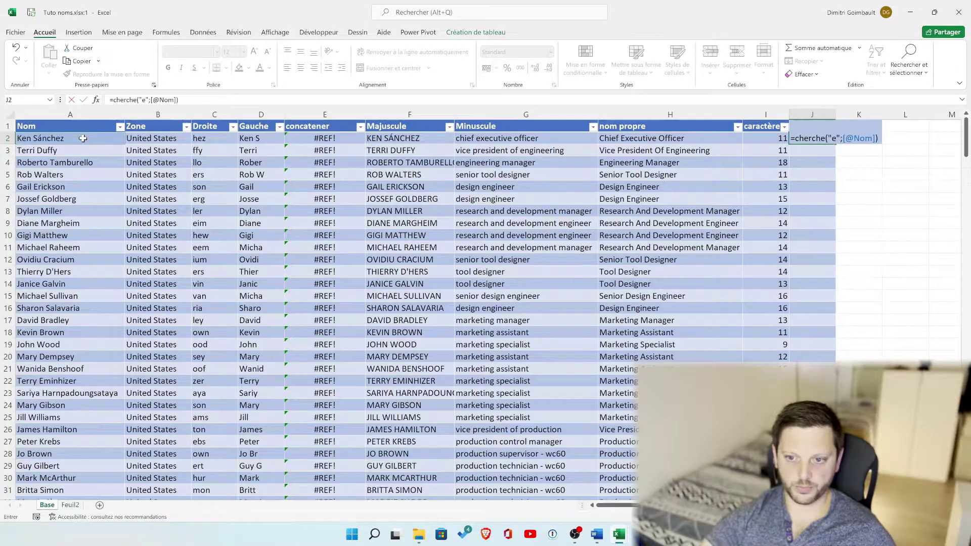
key("Return")
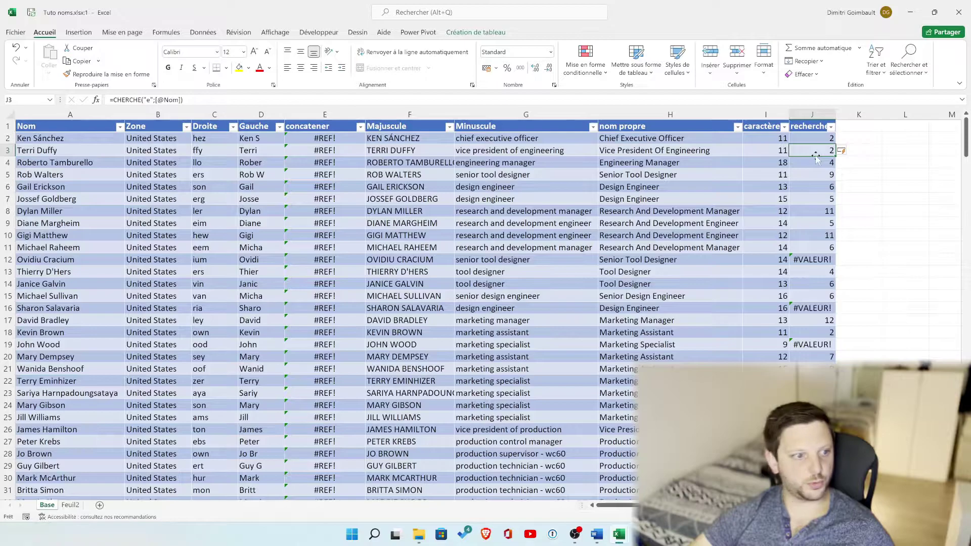
left_click(808, 138)
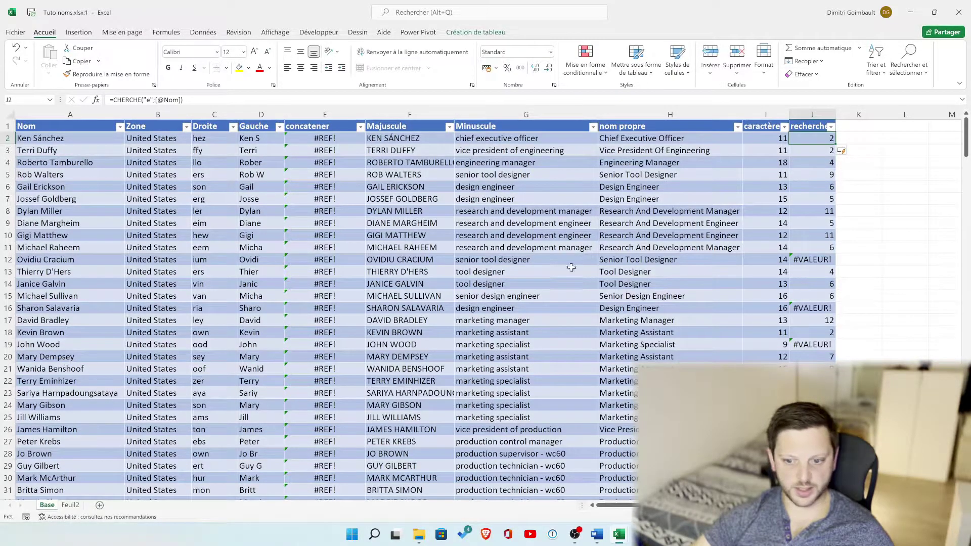
Change the CHERCHE search text in the recherche formula from 'e' to 'en'.
left_click(238, 100)
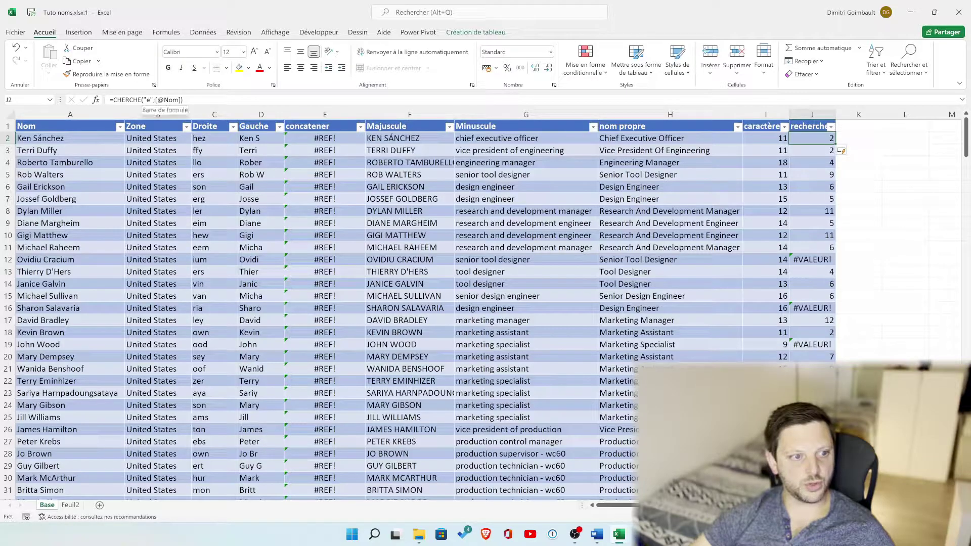
key("BackSpace")
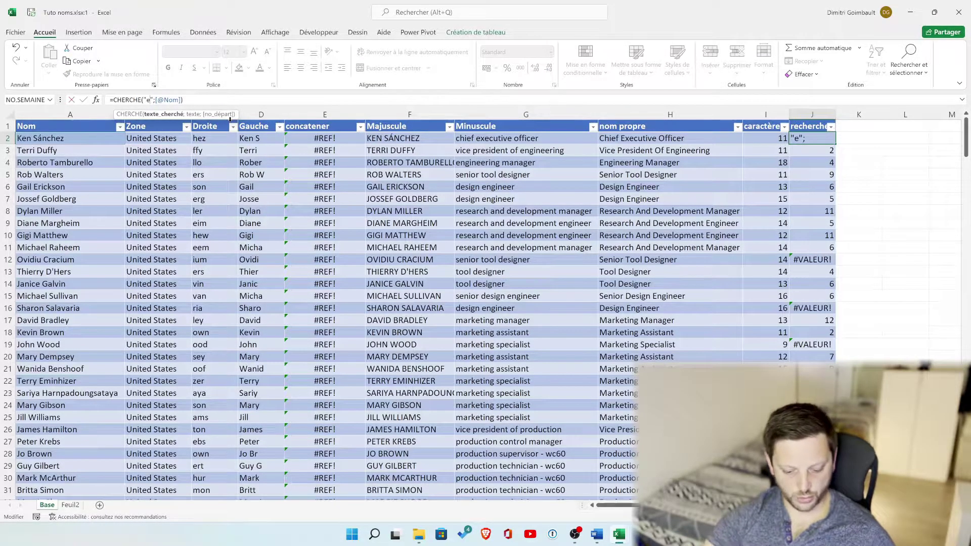
type("en")
key("ctrl+Return")
key("Return")
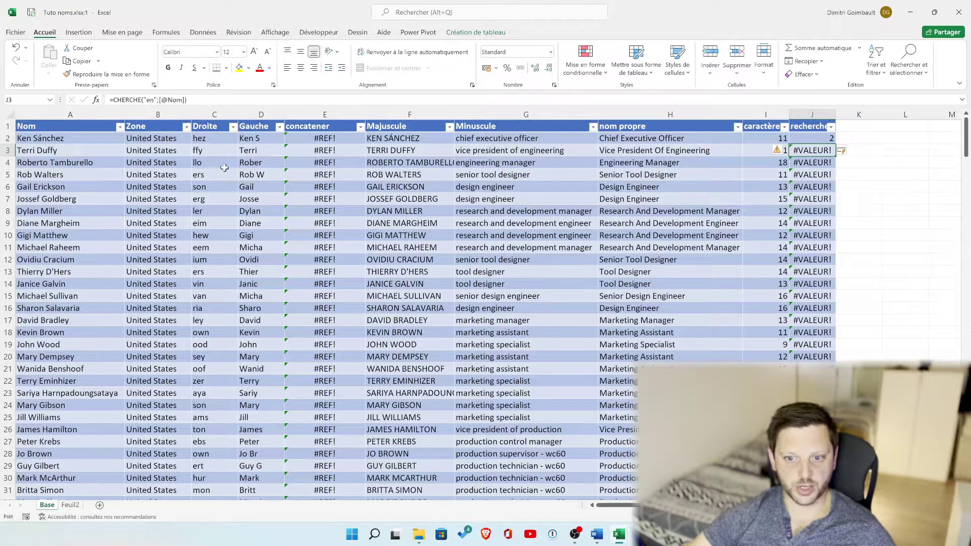
Check the recherche results for names containing 'en', such as the row returning 4.
left_click(28, 139)
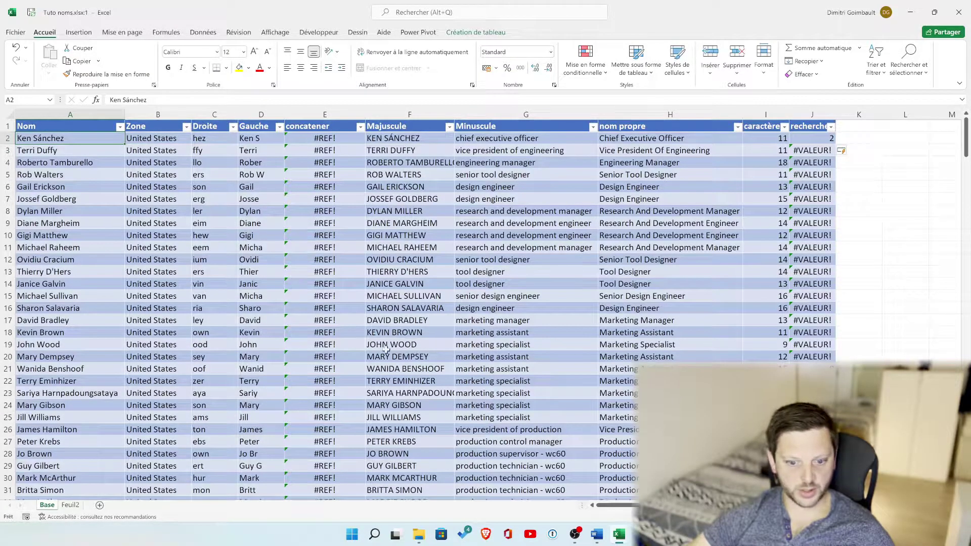
left_click(48, 370)
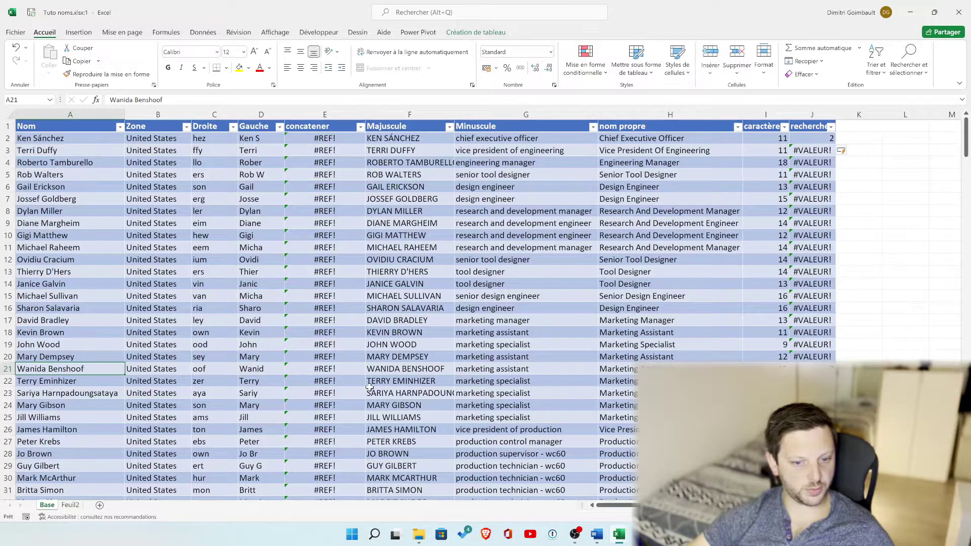
scroll(369, 387, "down", 3)
scroll(370, 387, "down", 3)
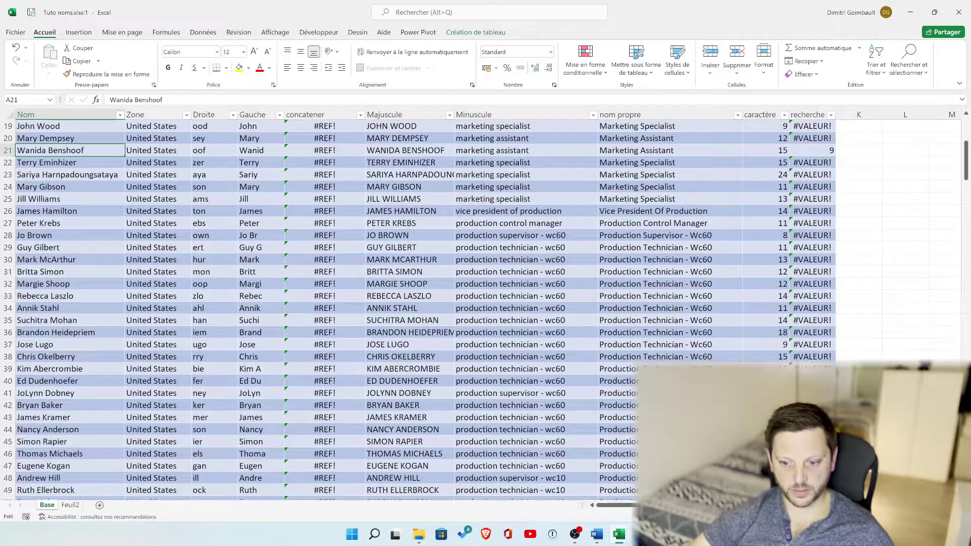
left_click(59, 383)
left_click(811, 381)
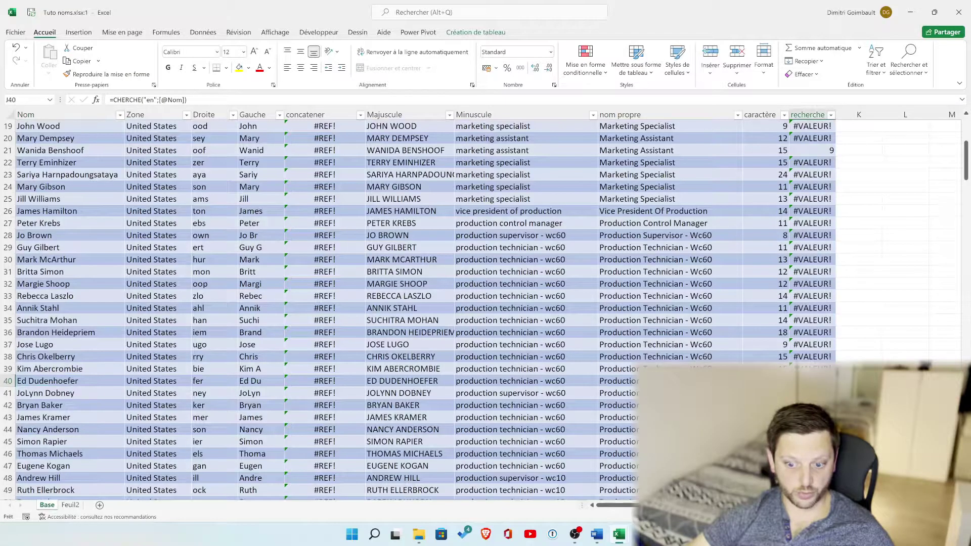
scroll(812, 430, "down", 1)
left_click(812, 430)
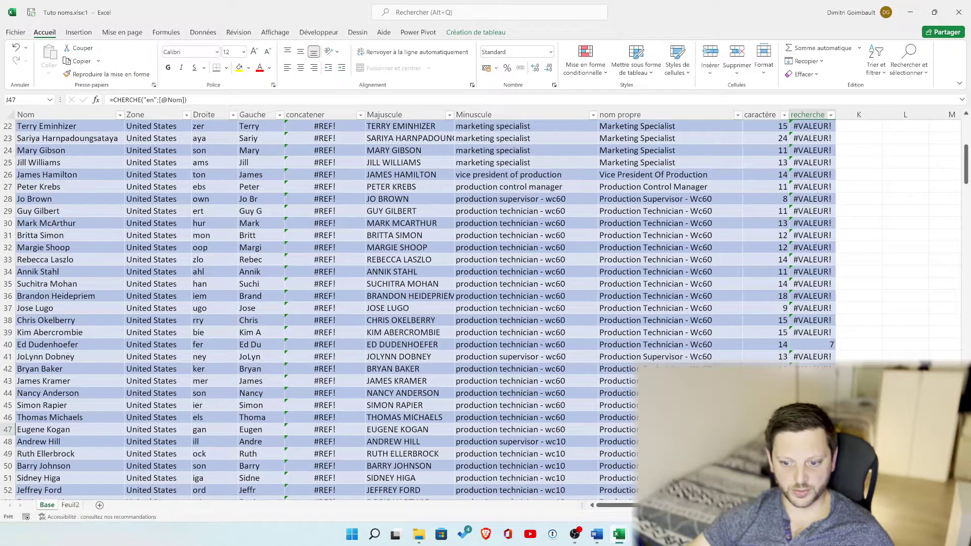
scroll(811, 429, "down", 5)
scroll(811, 429, "down", 4)
scroll(812, 429, "down", 5)
scroll(811, 429, "up", 9)
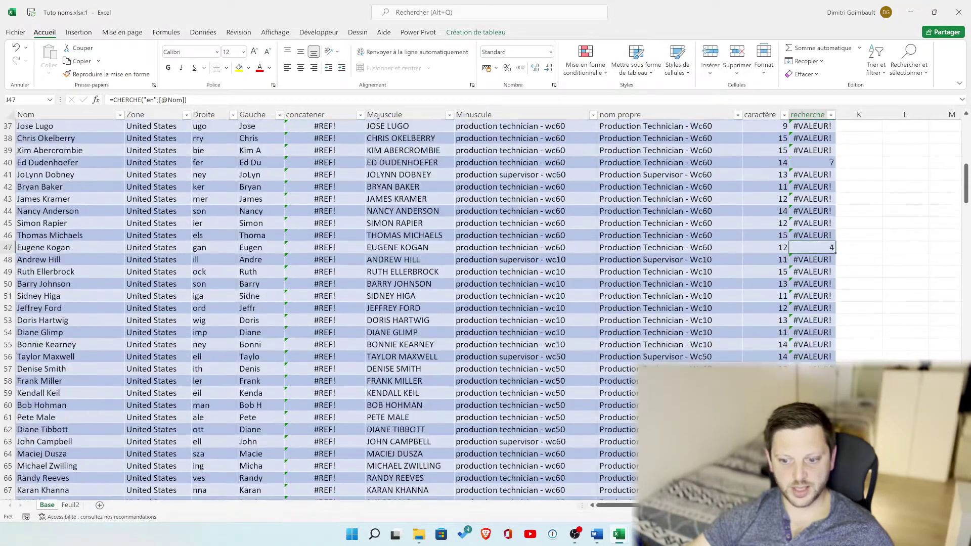
scroll(811, 429, "up", 12)
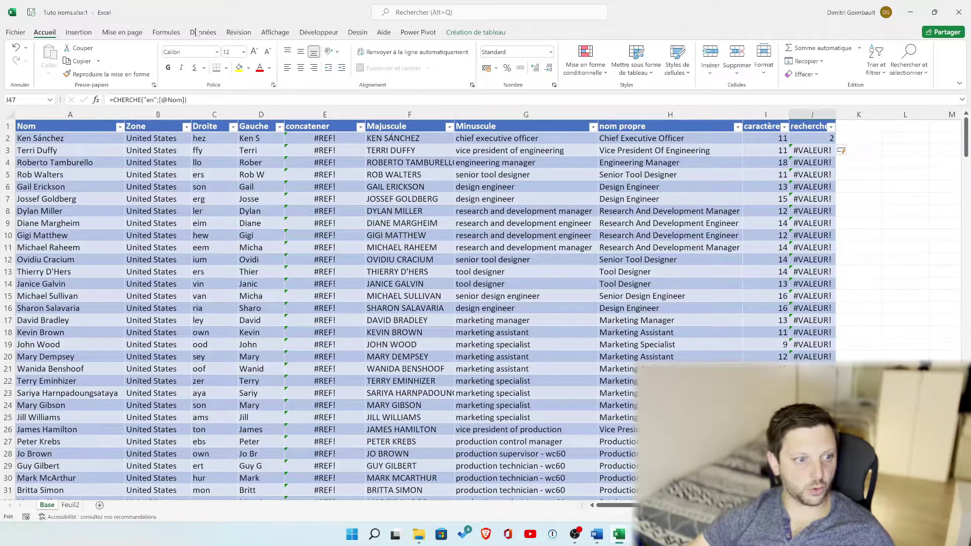
Change the CHERCHE search text in the recherche formula from 'en' to 'David'.
left_click(188, 99)
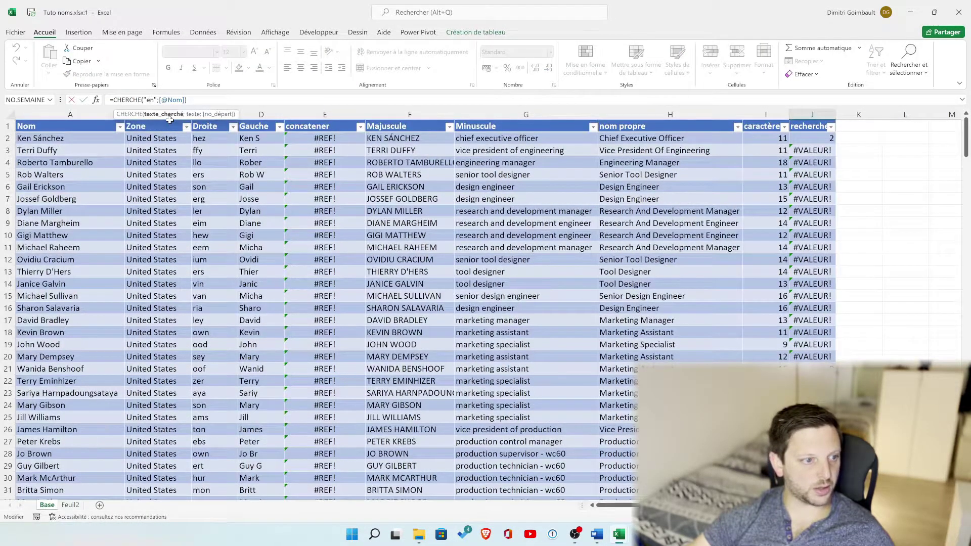
key("BackSpace")
key("BackSpace")
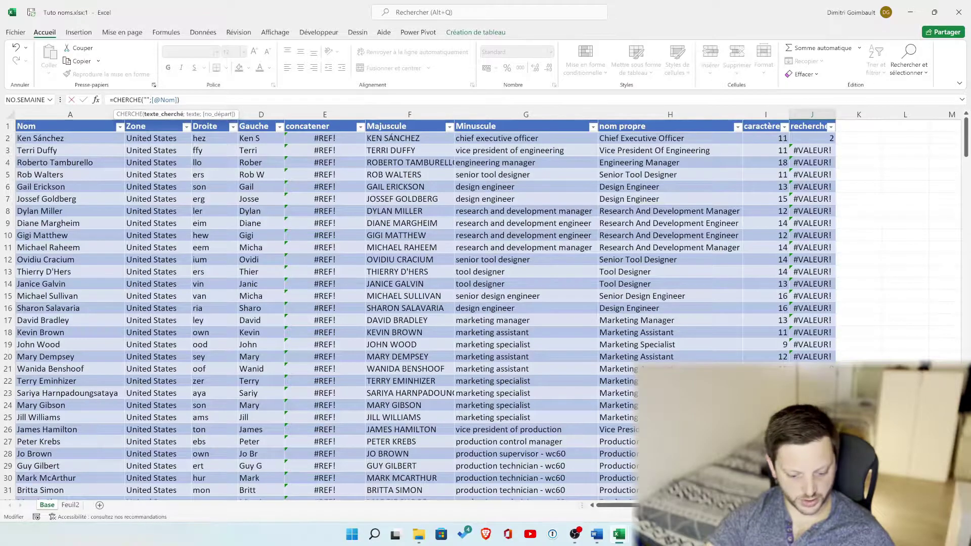
type("David")
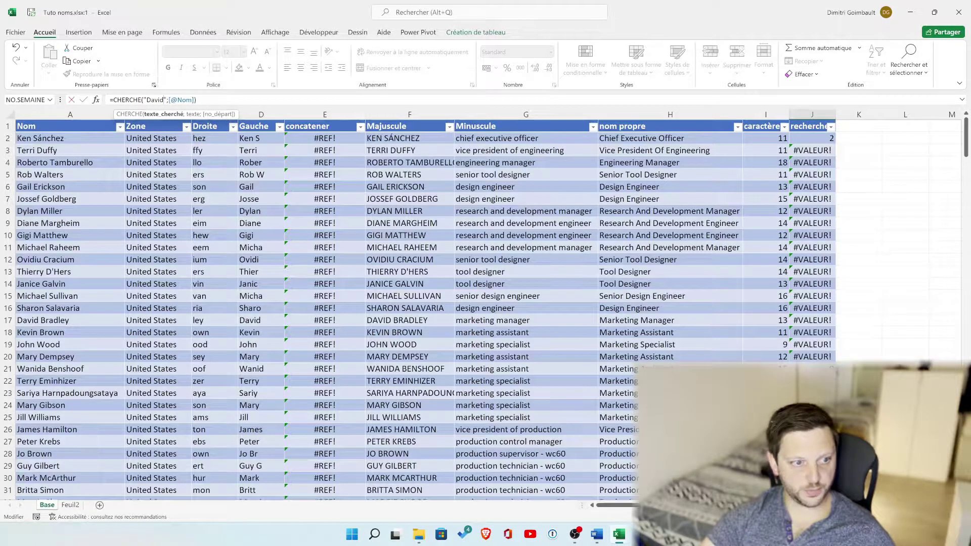
key("Return")
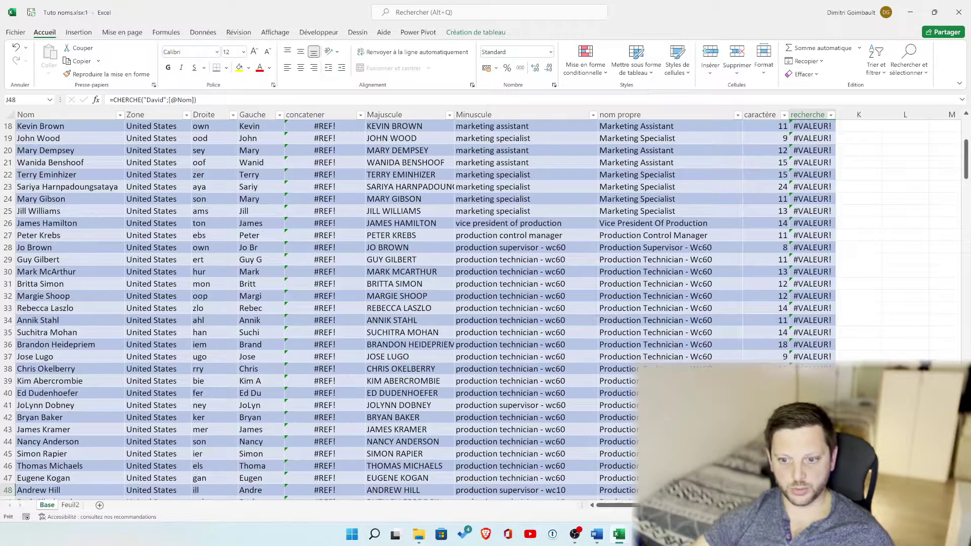
Scroll through the table confirming names starting with David return 1 and others #VALEUR!
scroll(841, 250, "up", 5)
scroll(838, 232, "up", 1)
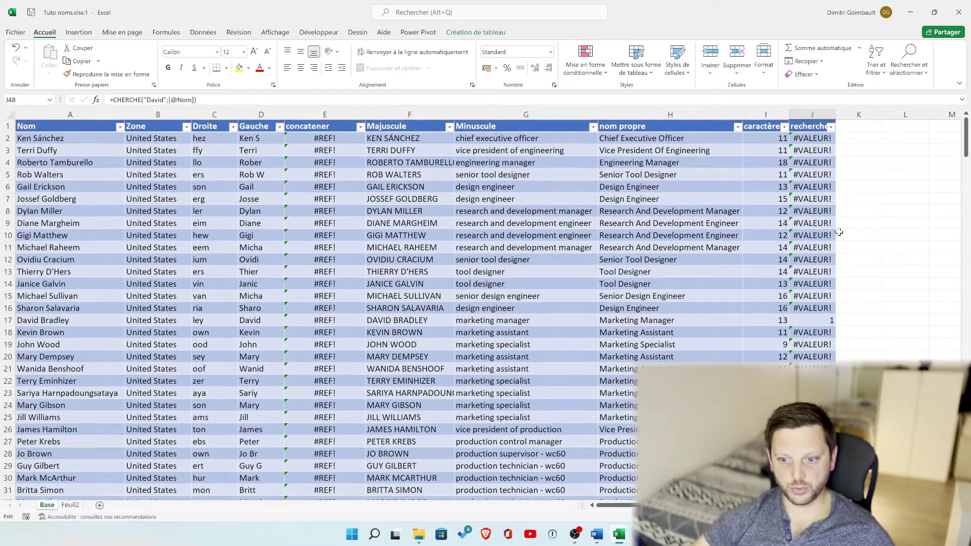
left_click(819, 319)
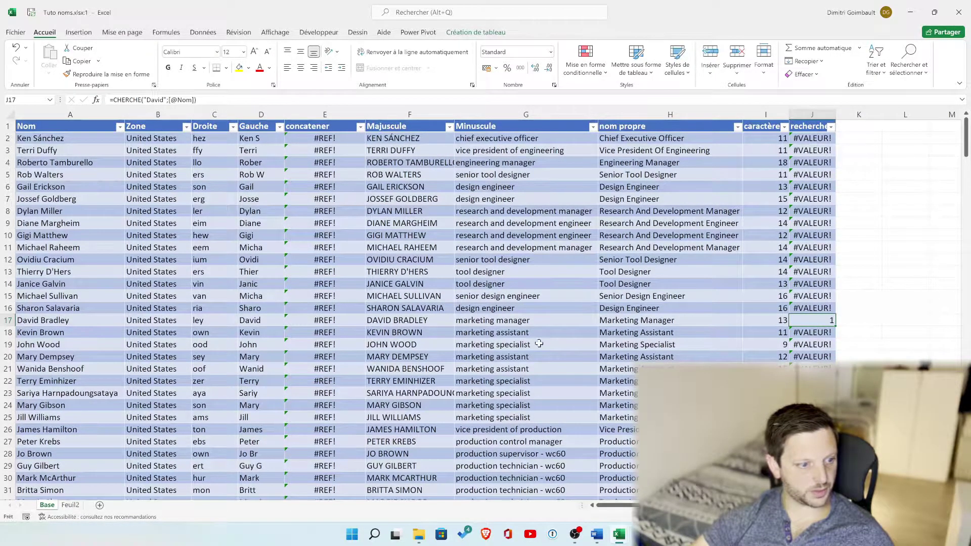
scroll(539, 344, "down", 5)
scroll(817, 304, "down", 5)
scroll(817, 304, "down", 5)
scroll(818, 303, "down", 4)
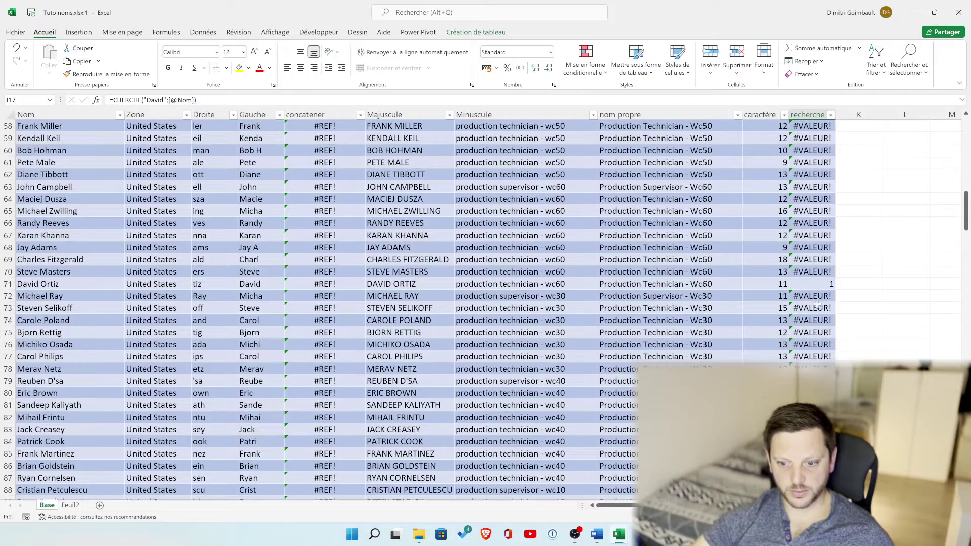
left_click(92, 280)
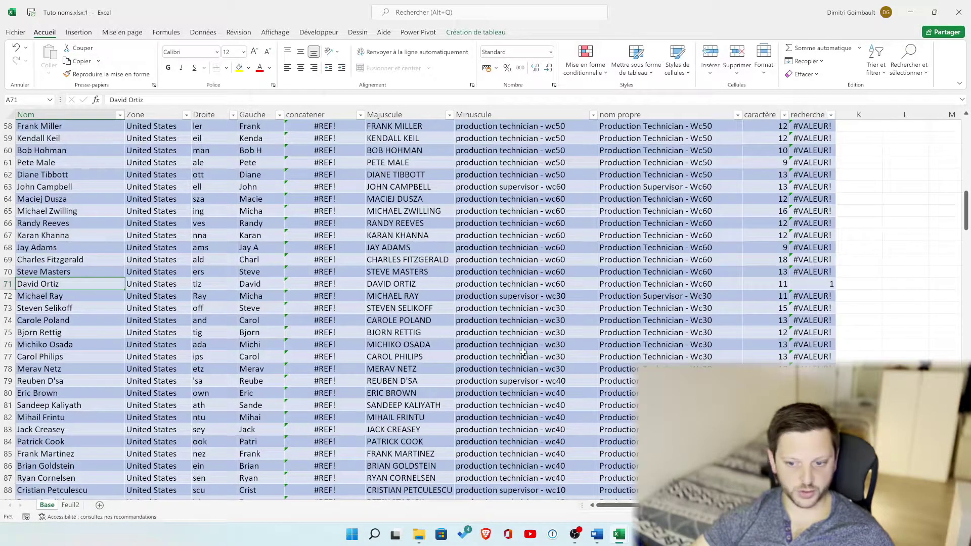
scroll(524, 351, "down", 5)
scroll(524, 351, "down", 11)
scroll(523, 351, "down", 5)
scroll(890, 295, "up", 1)
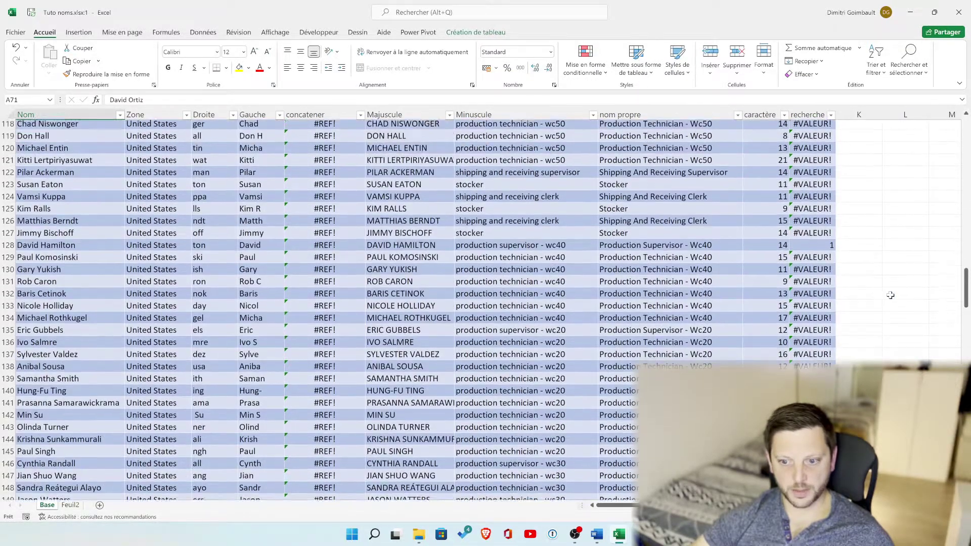
left_click(58, 247)
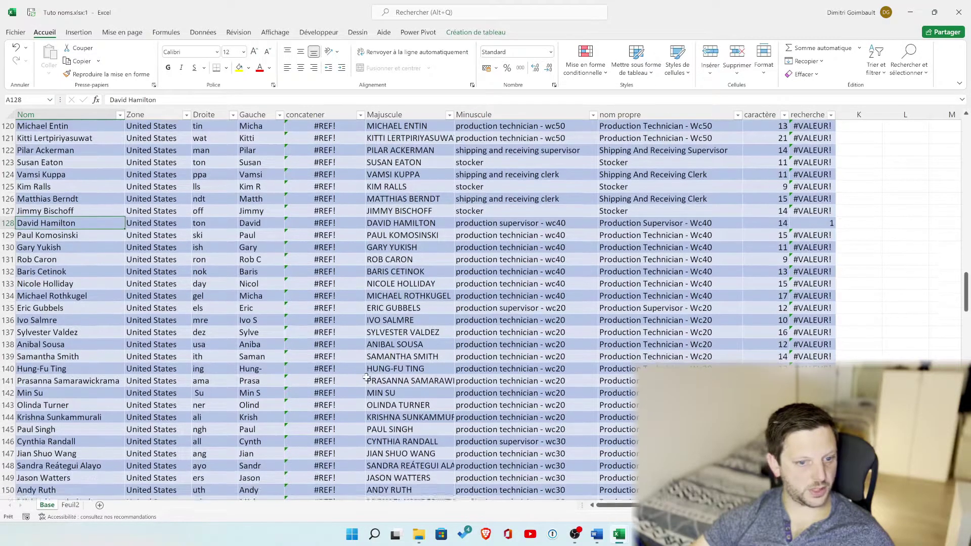
scroll(366, 377, "down", 6)
scroll(366, 376, "down", 6)
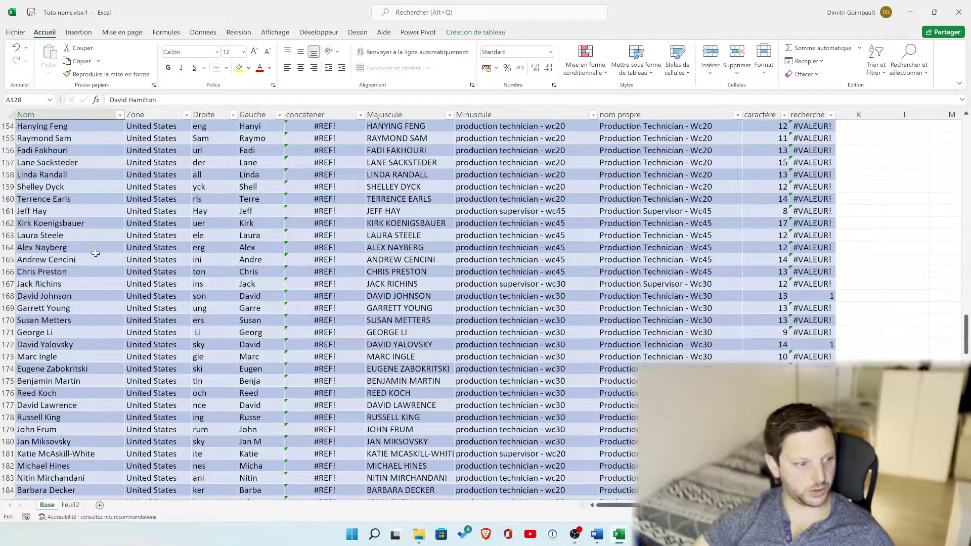
scroll(123, 388, "up", 15)
scroll(228, 380, "up", 15)
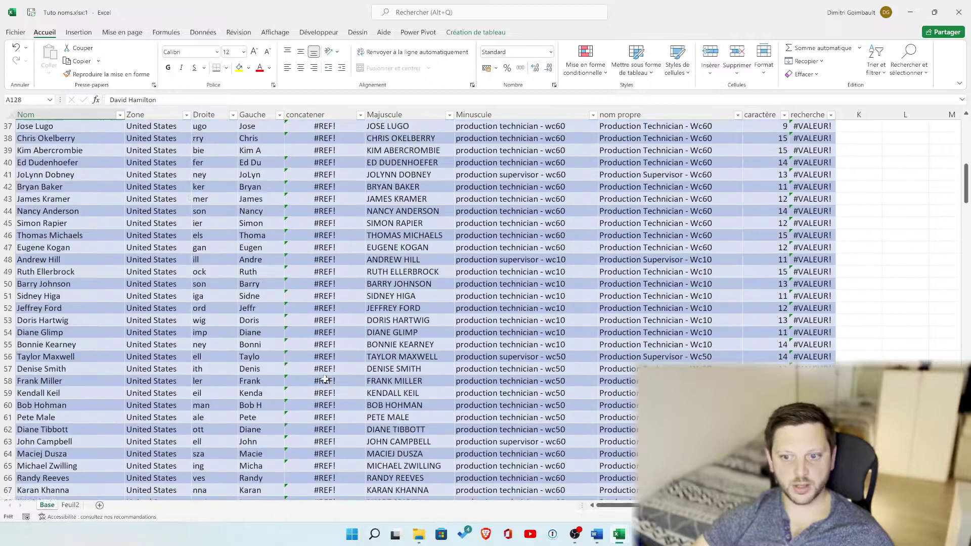
scroll(324, 372, "up", 20)
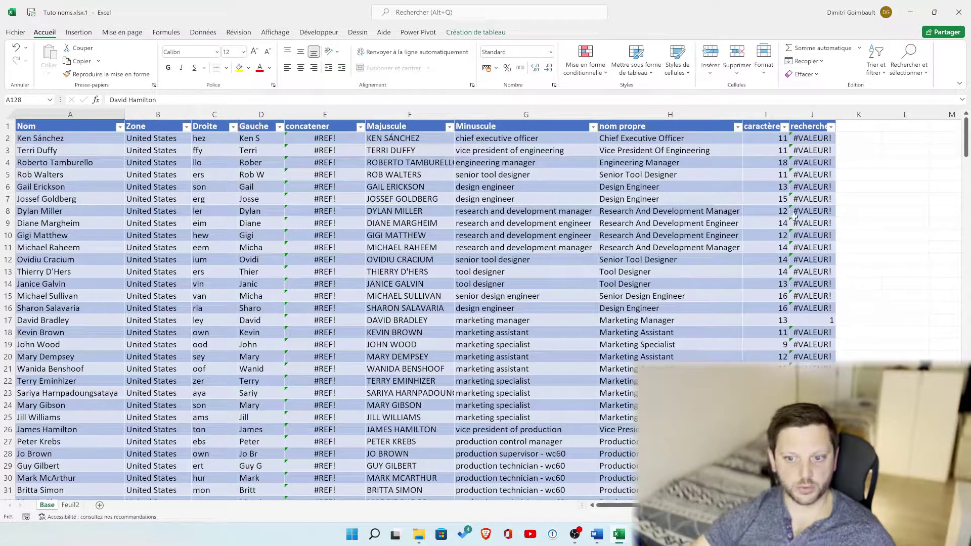
left_click(813, 140)
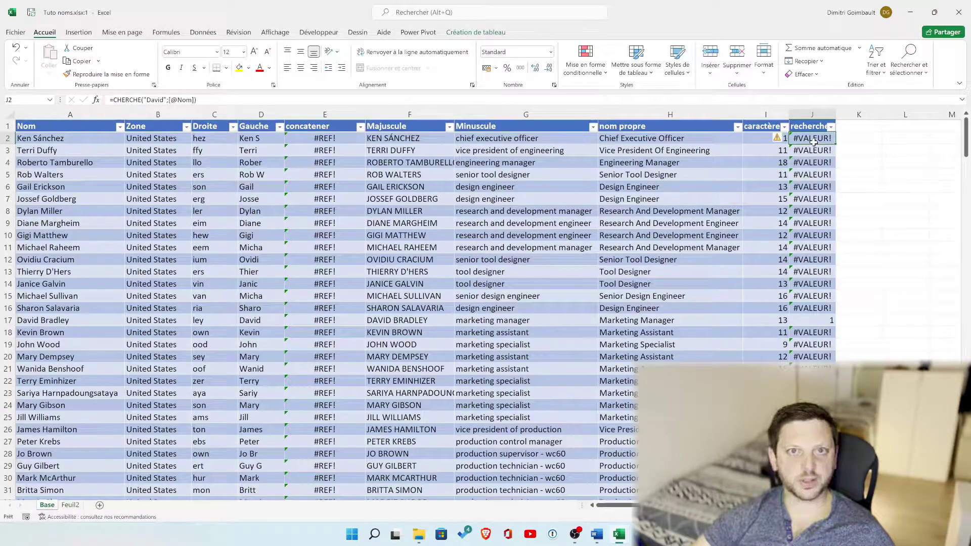